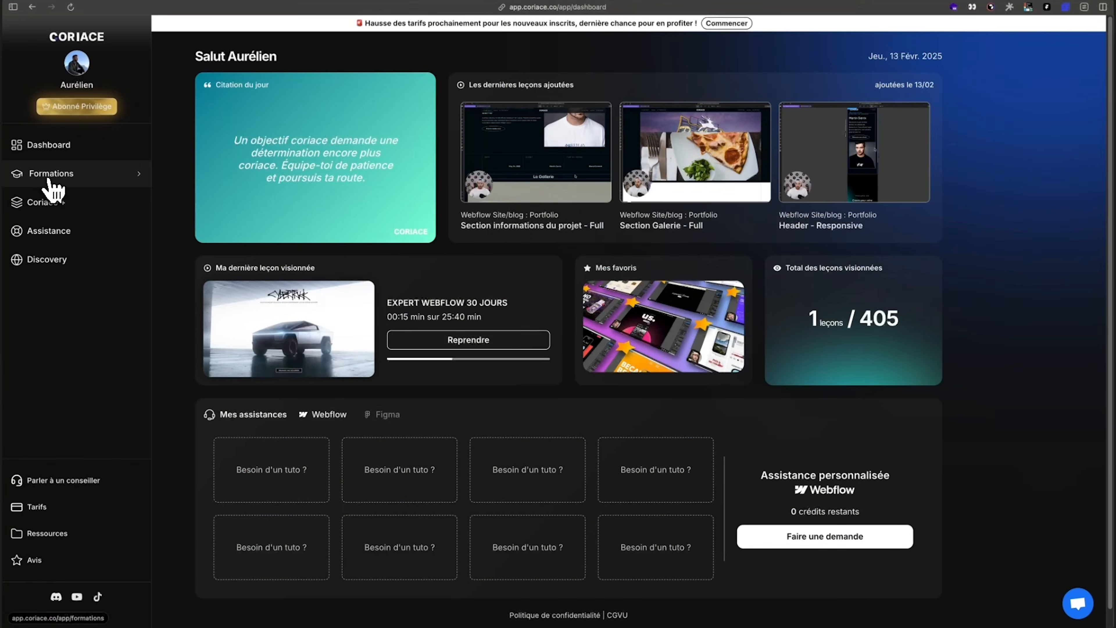
# Open the Webflow Page De Vente course from the training catalogue, expand Niveau 1, and open the Navbar - FunnelLove lesson
pyautogui.click(49, 176)
pyautogui.scroll(-10, 411, 419)
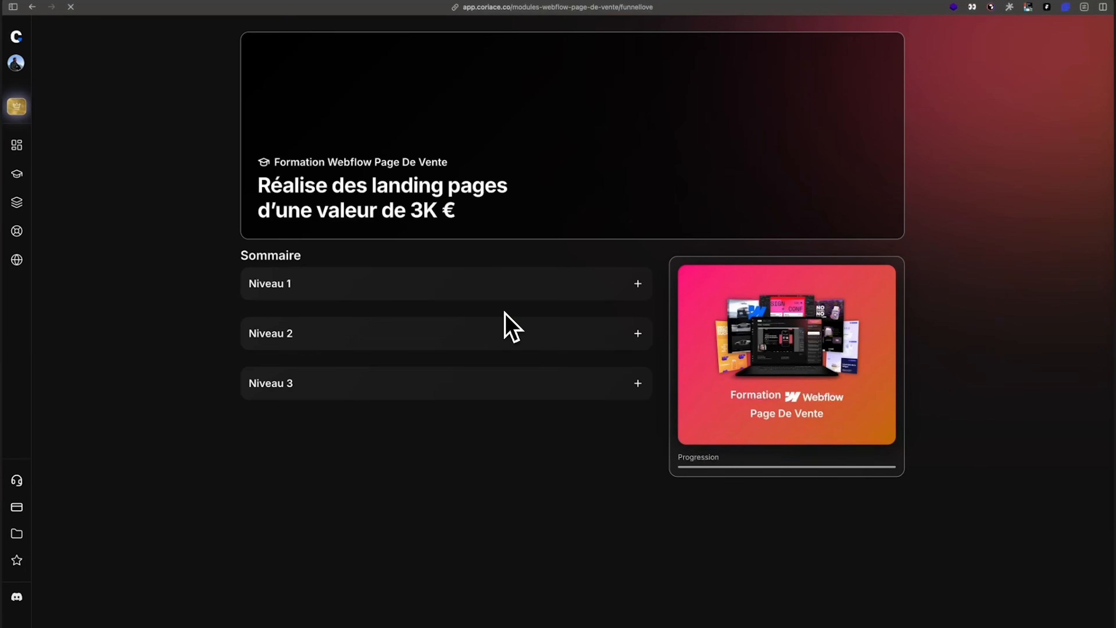
pyautogui.click(483, 286)
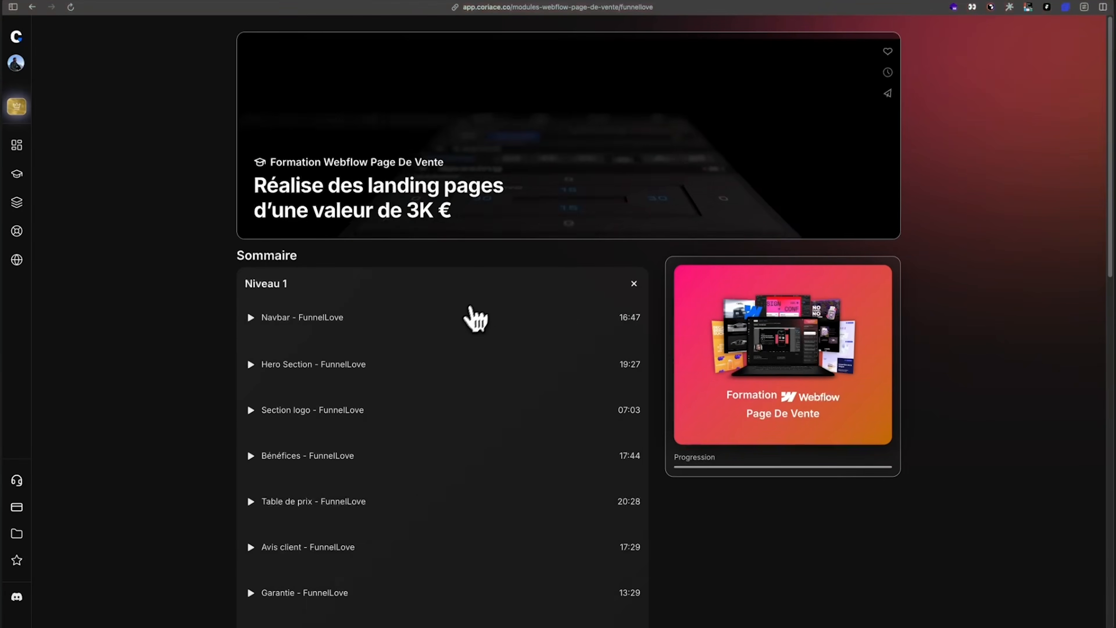
pyautogui.scroll(-2, 473, 308)
pyautogui.click(466, 317)
pyautogui.scroll(-4, 981, 273)
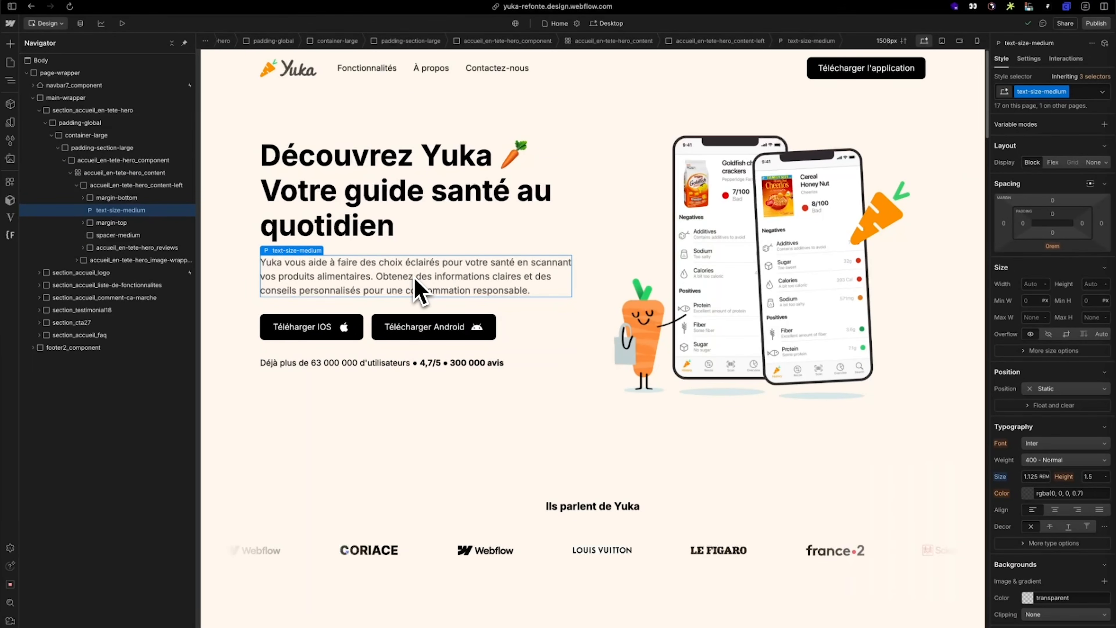
# Start modifying the copy of the hero section's text-size-medium paragraph on the Yuka page
pyautogui.rightClick(418, 284)
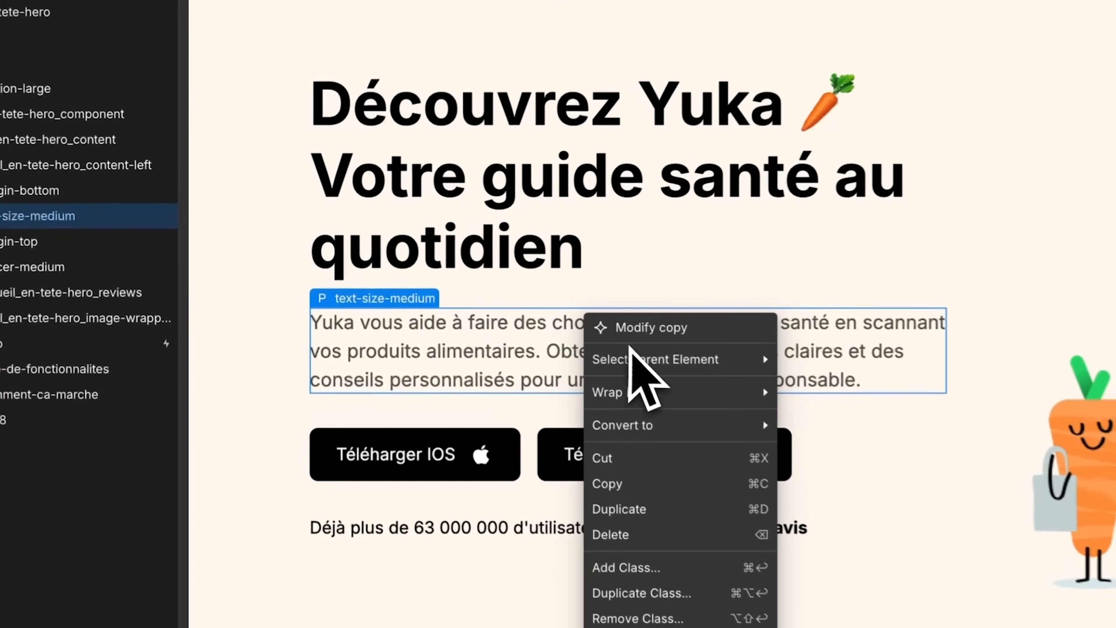
pyautogui.click(440, 262)
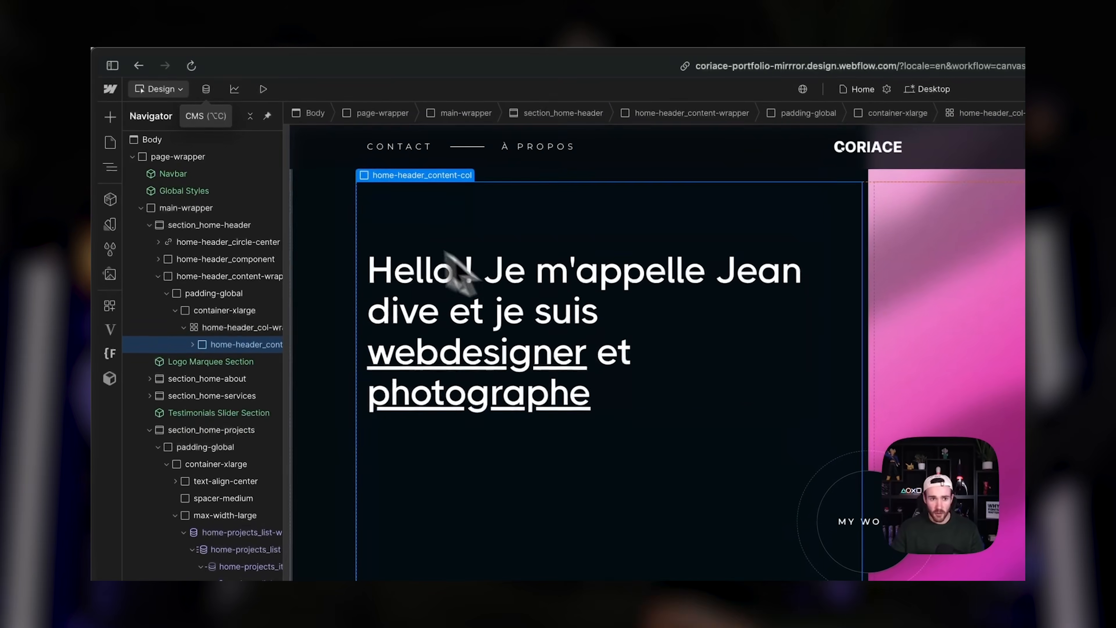
# Open the CMS of the portfolio project, and look through the main no-code courses on the Coriace training page
pyautogui.click(214, 89)
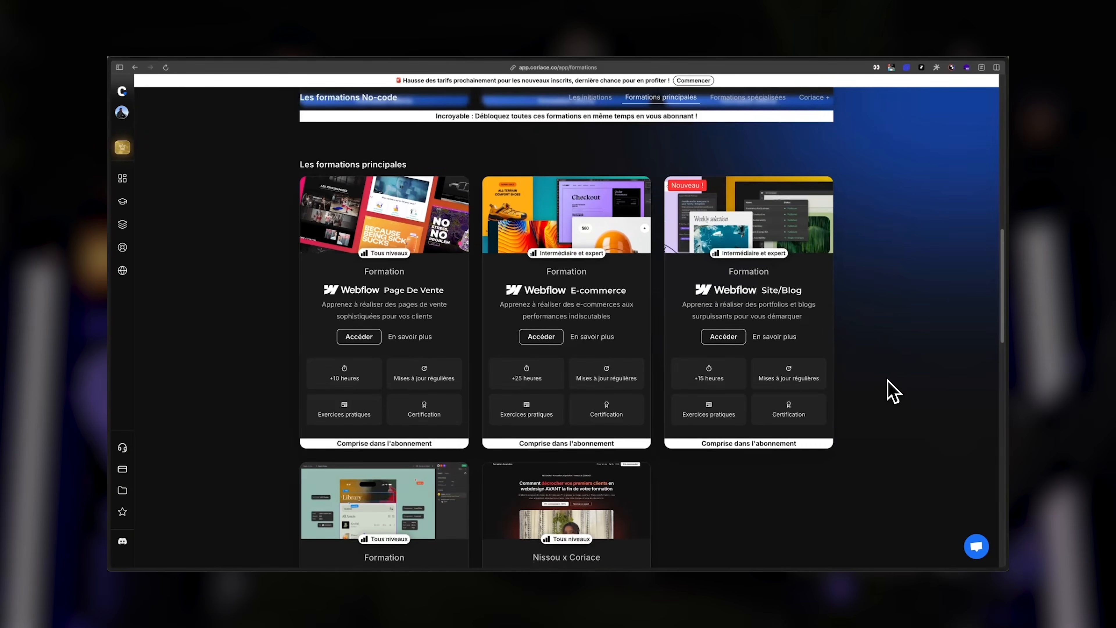
pyautogui.scroll(-1, 891, 391)
pyautogui.scroll(-1, 664, 252)
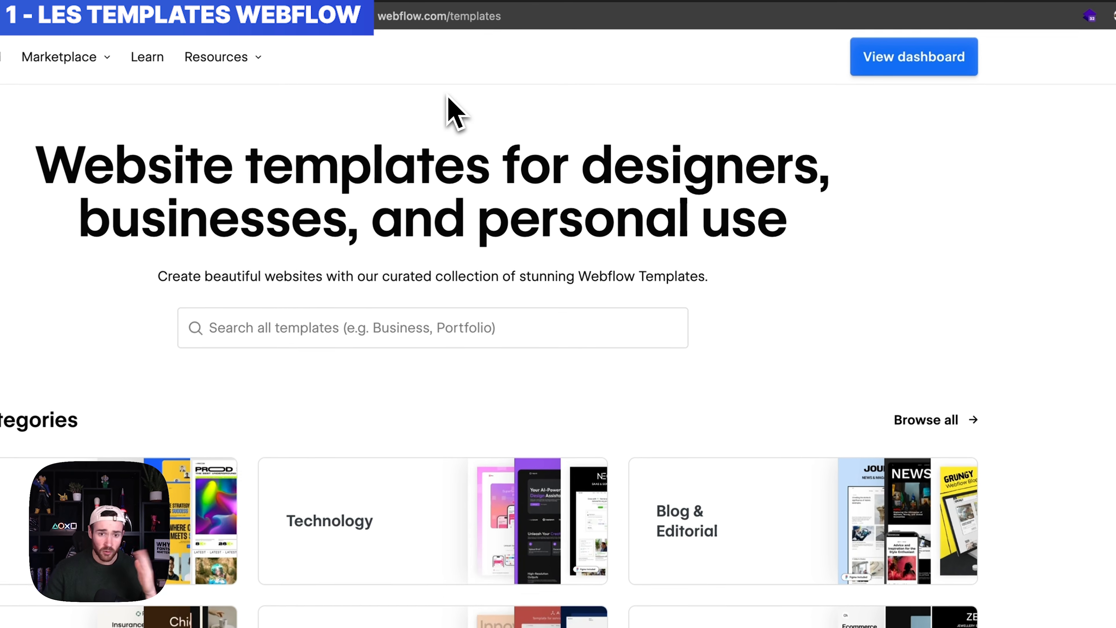
# Browse the Webflow template gallery and show only the free templates in the Portfolio & Agency category
pyautogui.scroll(-10, 873, 409)
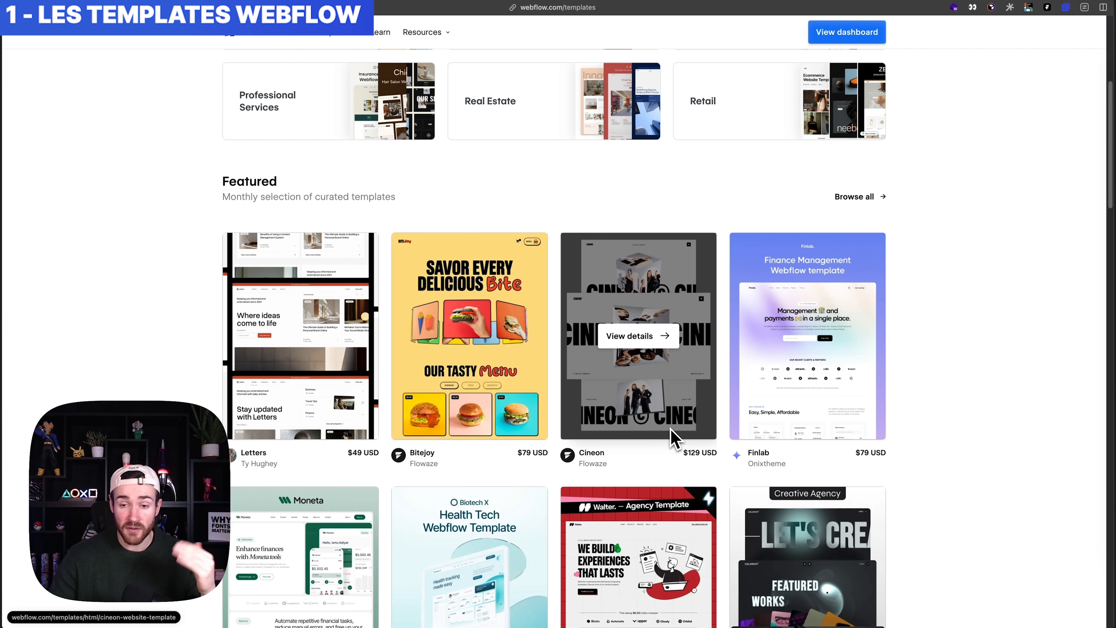
pyautogui.scroll(-15, 672, 438)
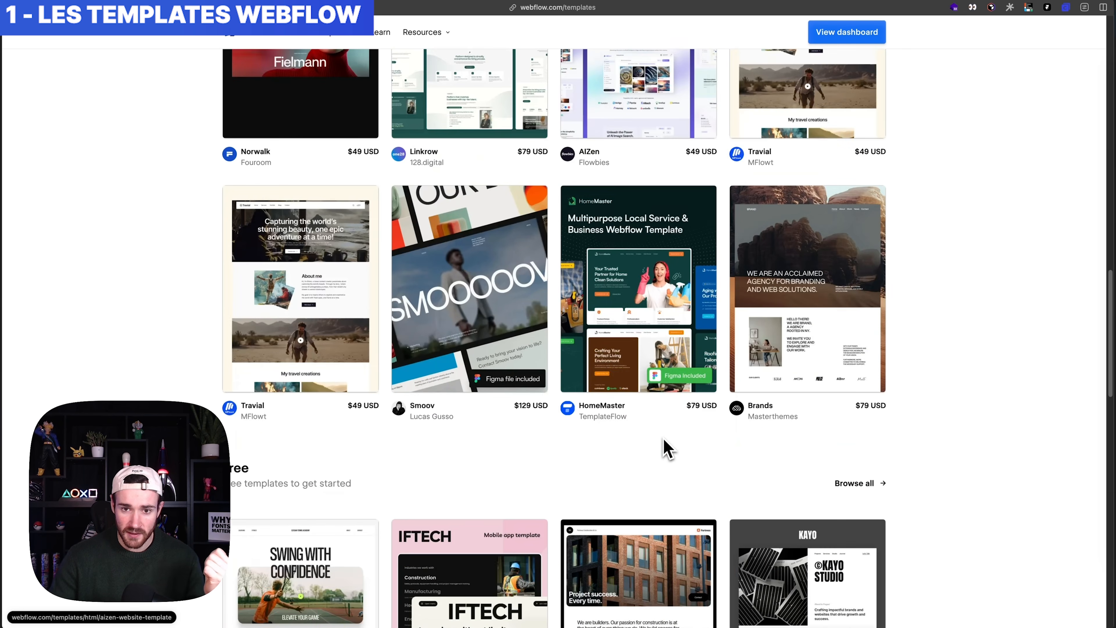
pyautogui.scroll(11, 668, 444)
pyautogui.scroll(10, 666, 446)
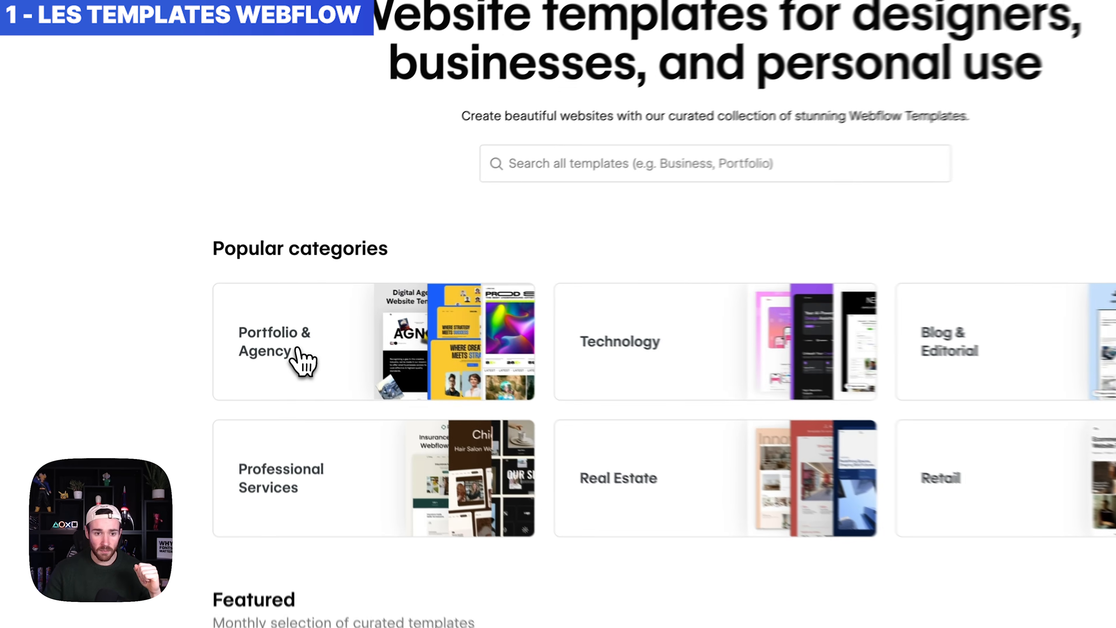
pyautogui.click(284, 325)
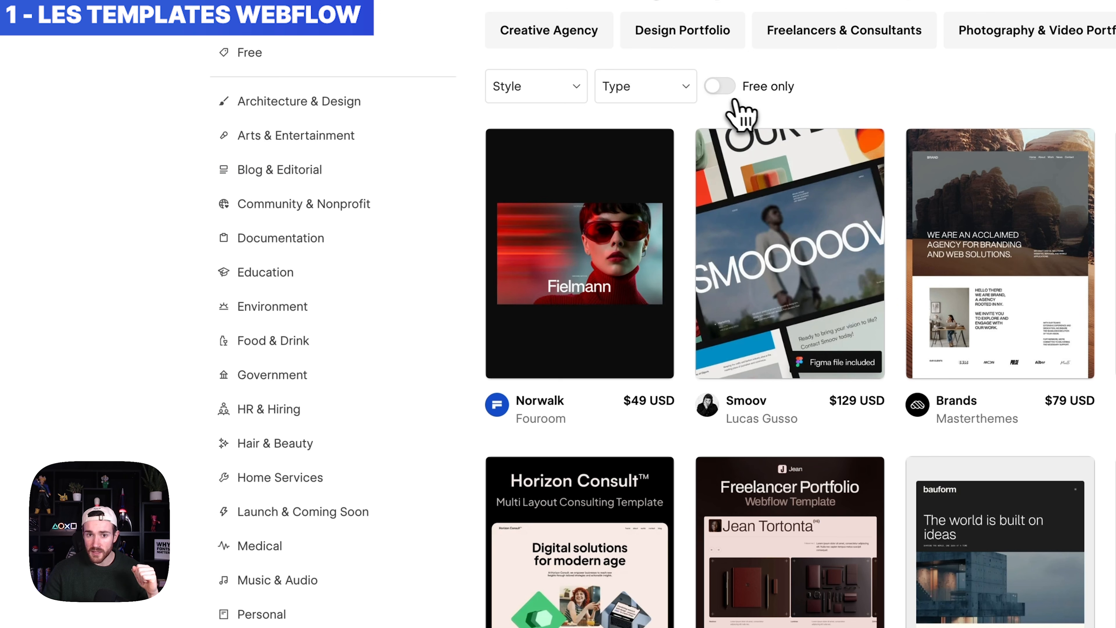
pyautogui.click(742, 88)
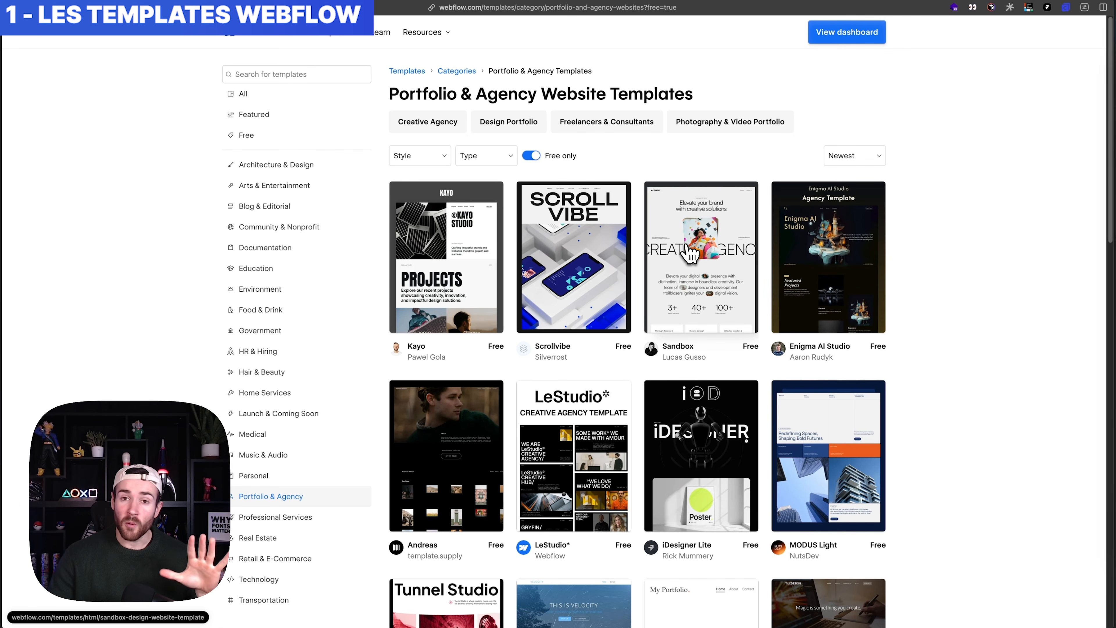
# Switch to the Coriace YouTube channel, look through its tutorial videos, and leave that page again
pyautogui.moveTo(25, 219)
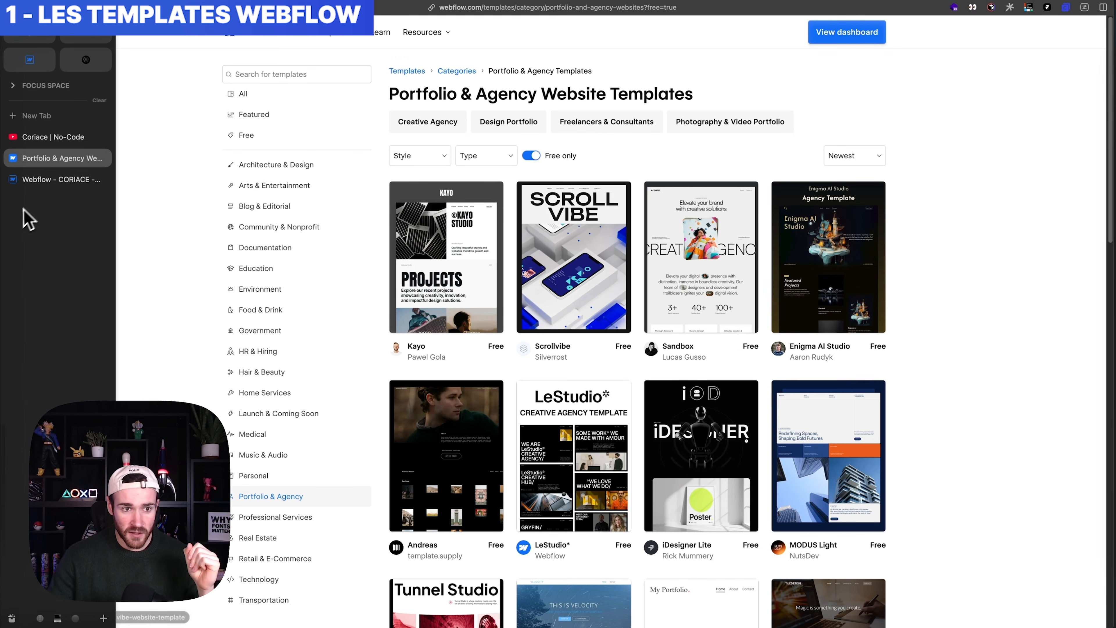
pyautogui.click(62, 132)
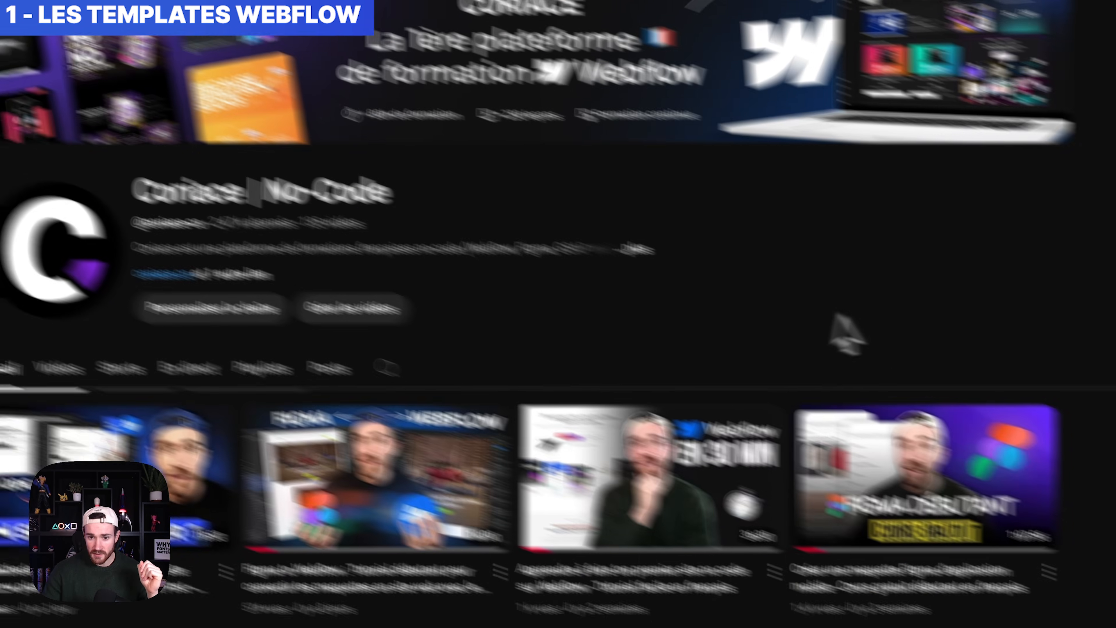
pyautogui.scroll(-10, 846, 334)
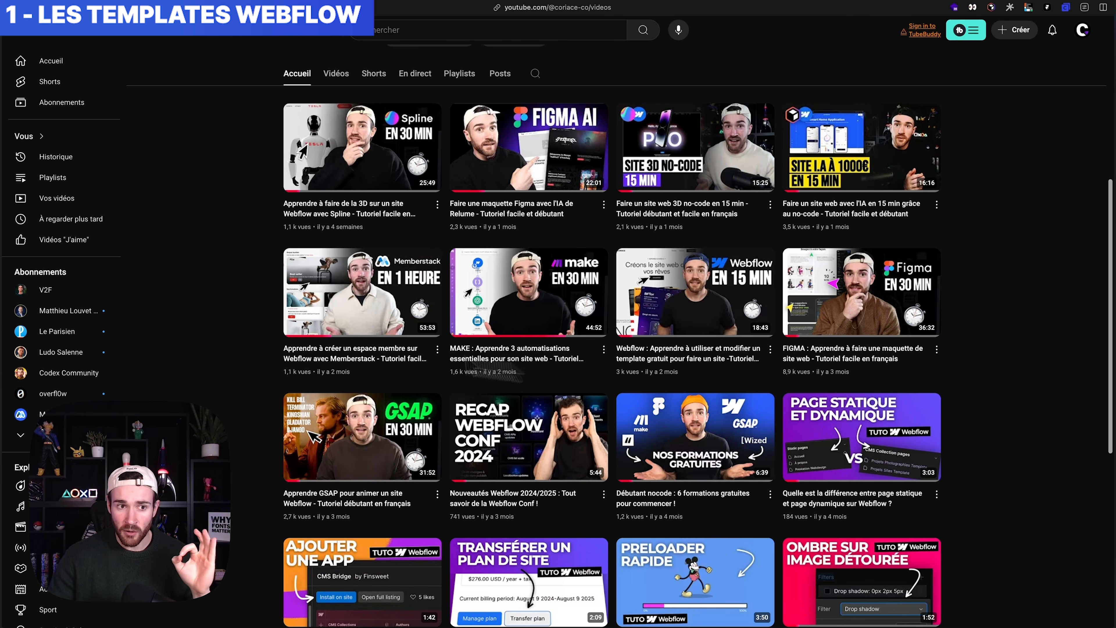
pyautogui.moveTo(14, 270)
pyautogui.click(52, 160)
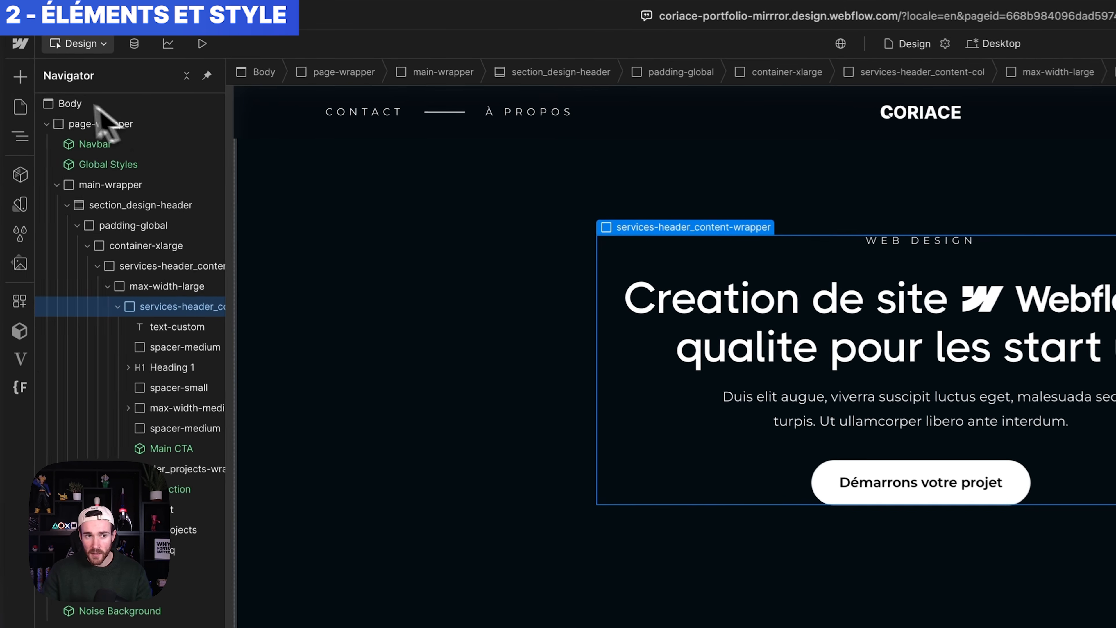
# Look through the structure, basic, typography, CMS and media elements that can be added, and return to the page's element hierarchy
pyautogui.click(11, 45)
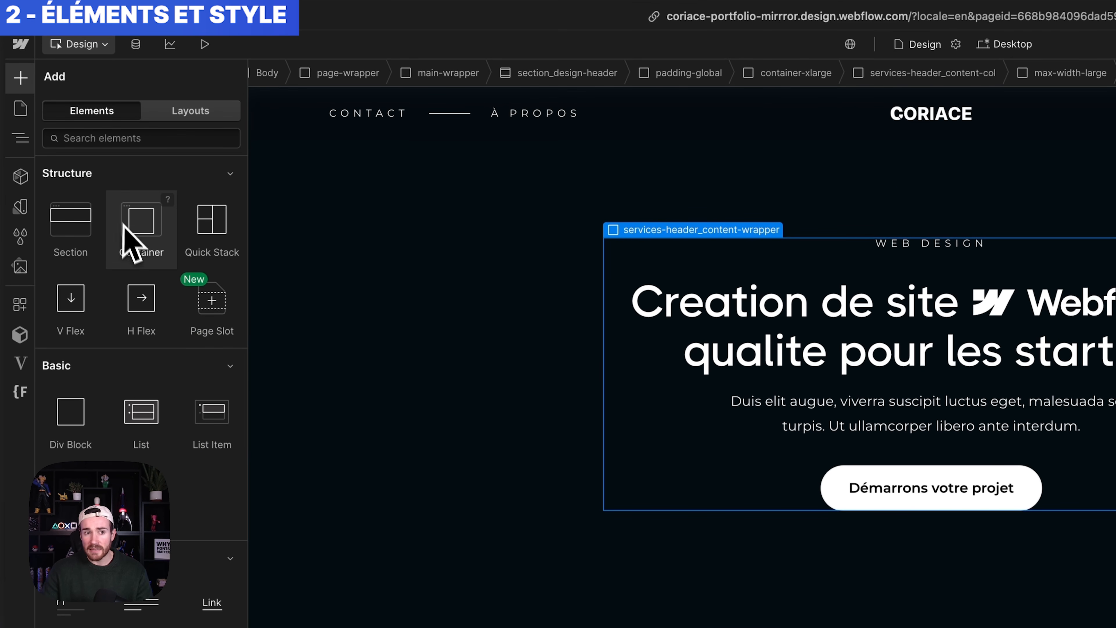
pyautogui.scroll(-1, 146, 358)
pyautogui.scroll(-5, 146, 359)
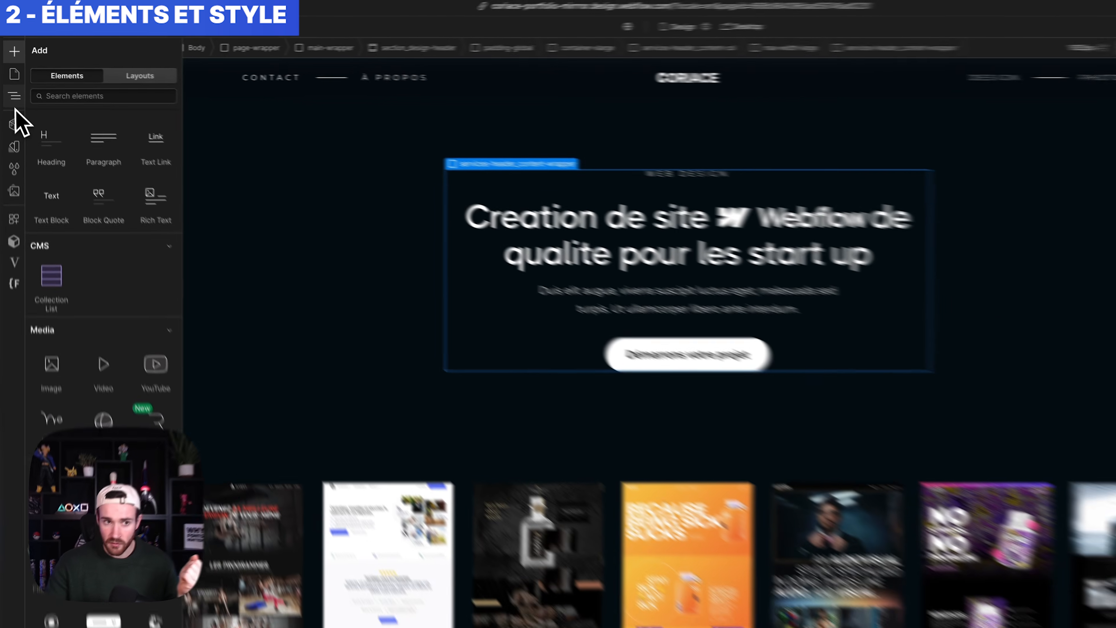
pyautogui.click(20, 137)
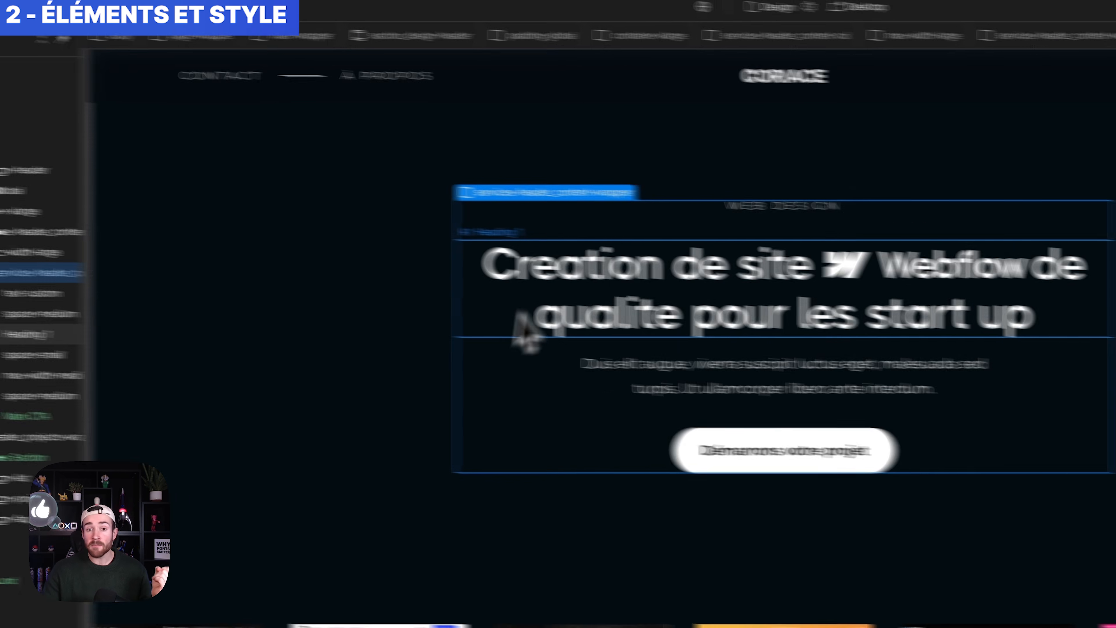
# Select the hero heading and the spacer-medium block above it, and examine the spacer's style properties
pyautogui.click(633, 328)
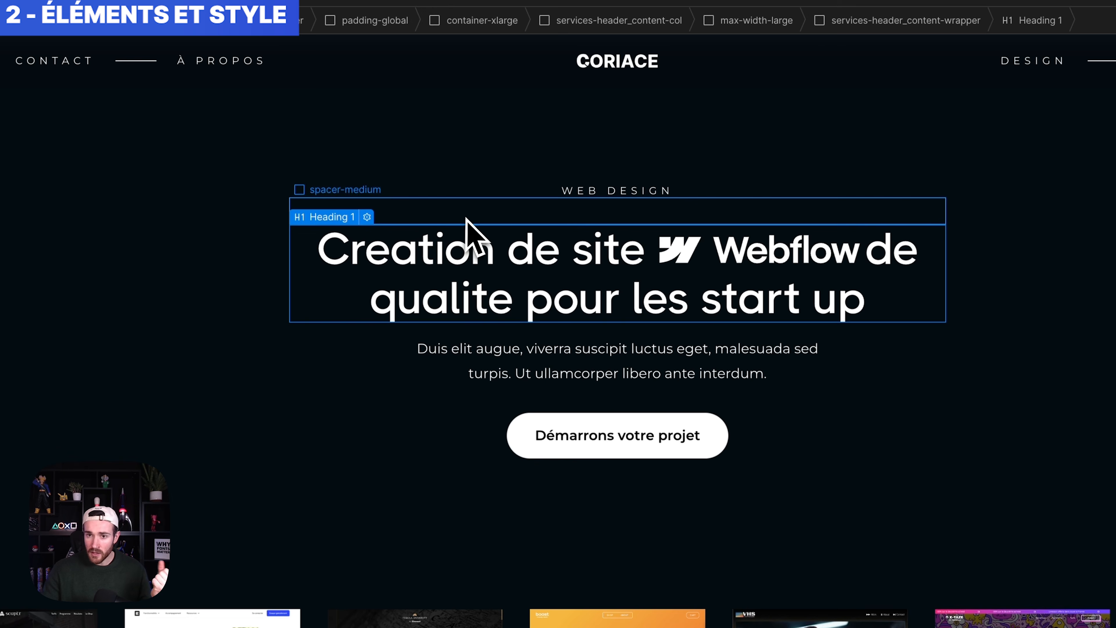
pyautogui.click(469, 230)
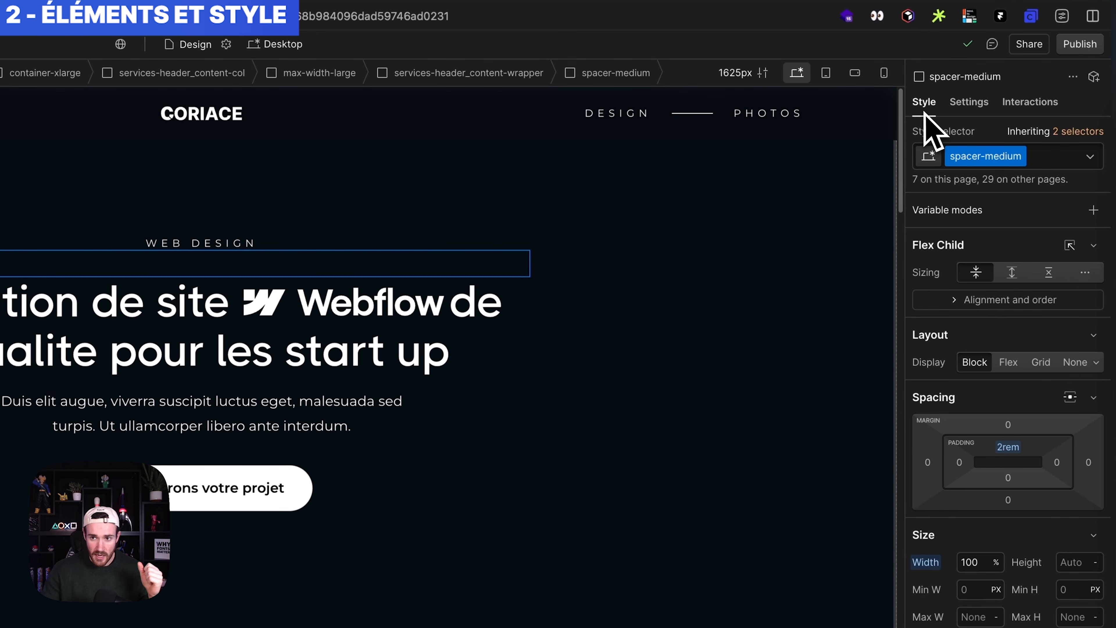
pyautogui.scroll(-5, 1012, 485)
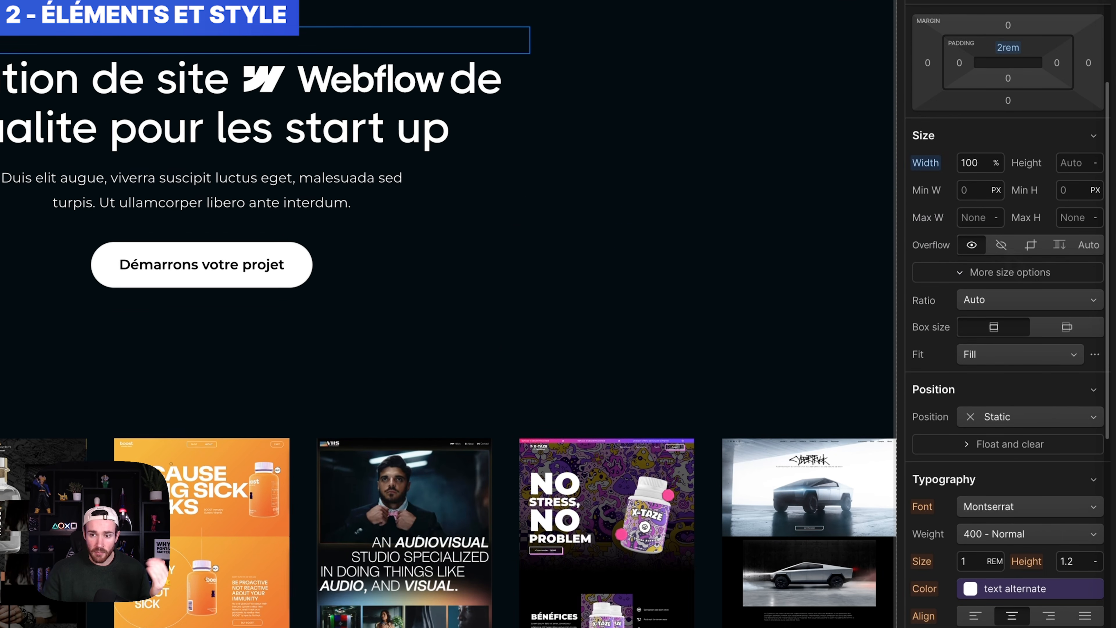
pyautogui.scroll(-5, 1009, 548)
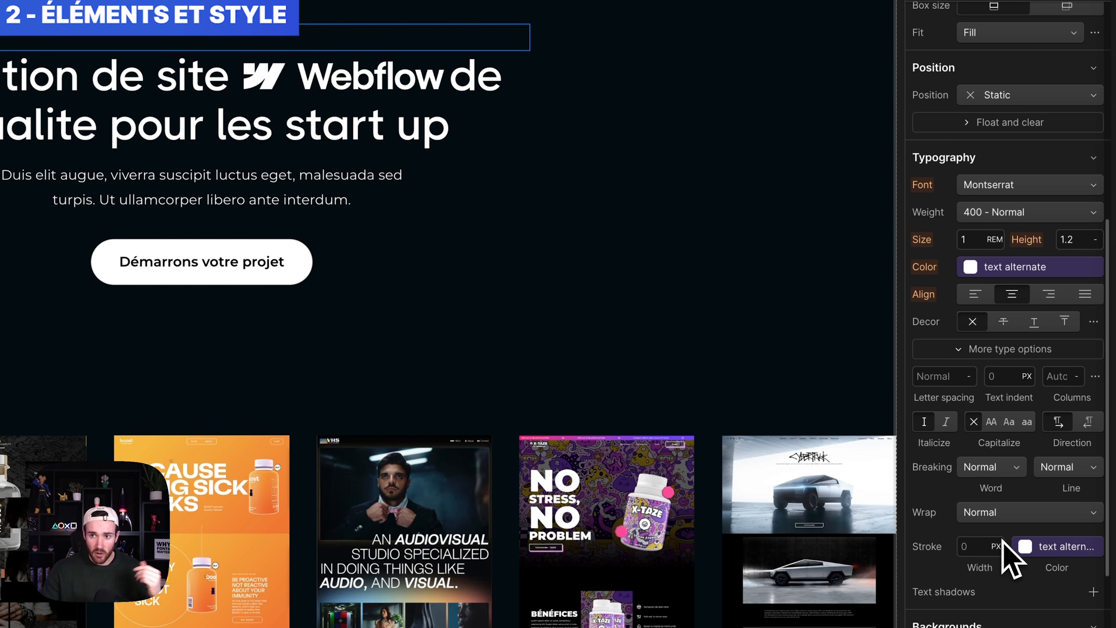
pyautogui.scroll(8, 1010, 543)
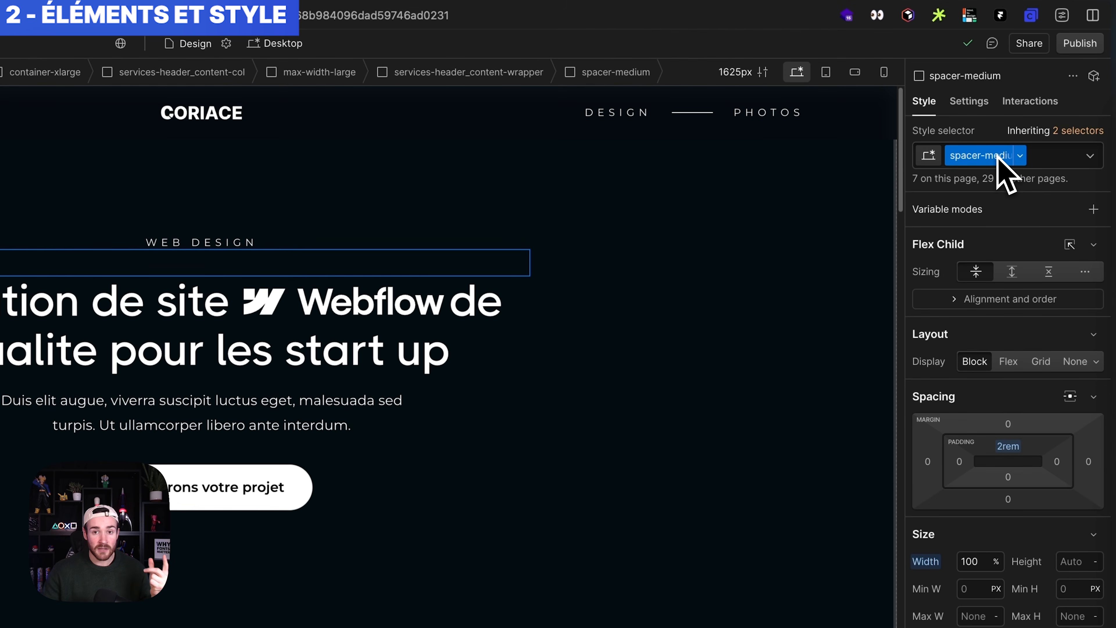
# Select the hero heading and project thumbnails in turn, and examine the style properties and services-header_projects-img class of the images
pyautogui.click(252, 317)
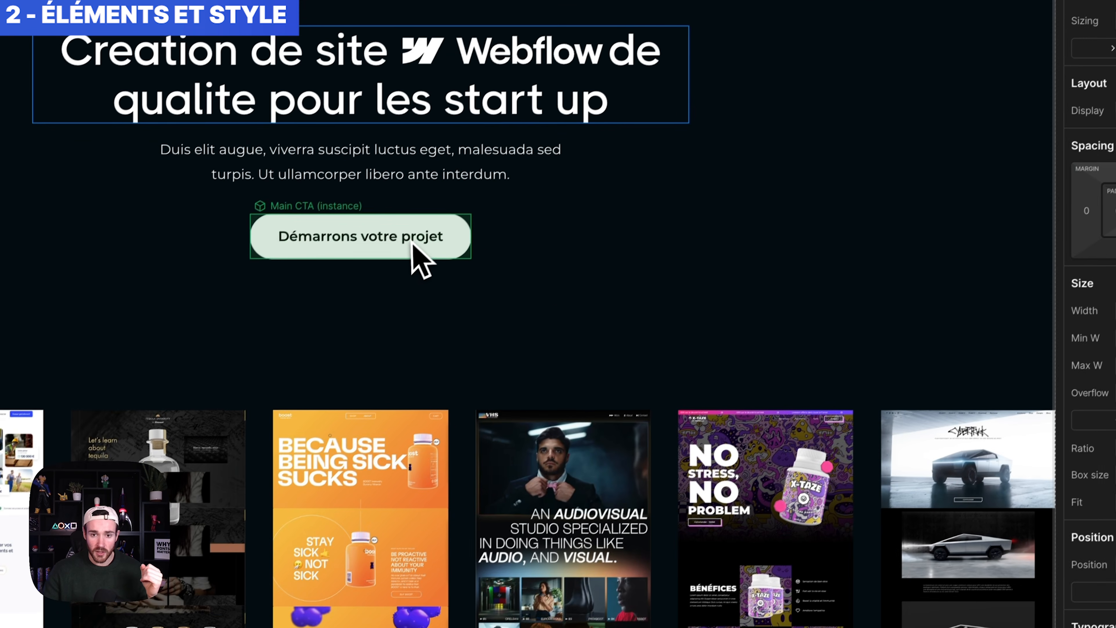
pyautogui.click(336, 443)
pyautogui.click(360, 431)
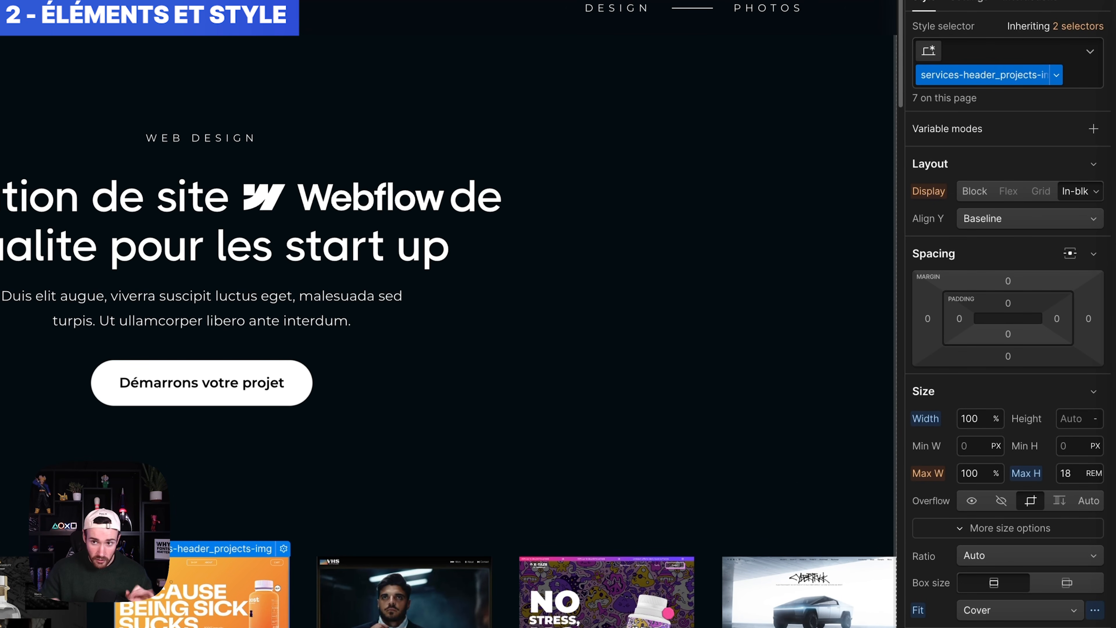
pyautogui.scroll(-4, 805, 458)
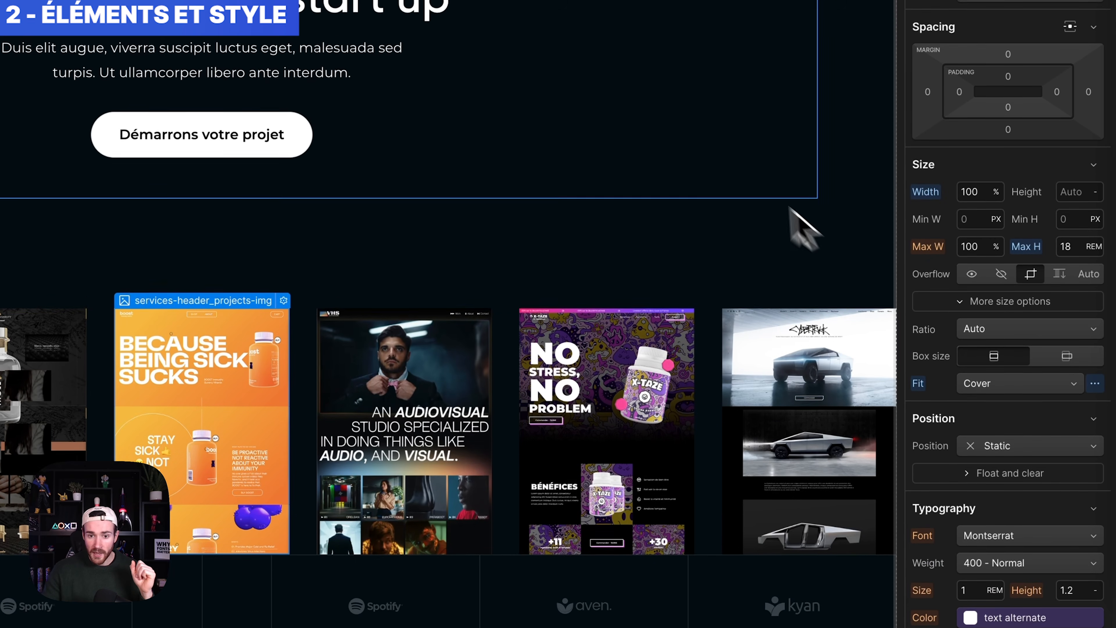
pyautogui.scroll(2, 575, 506)
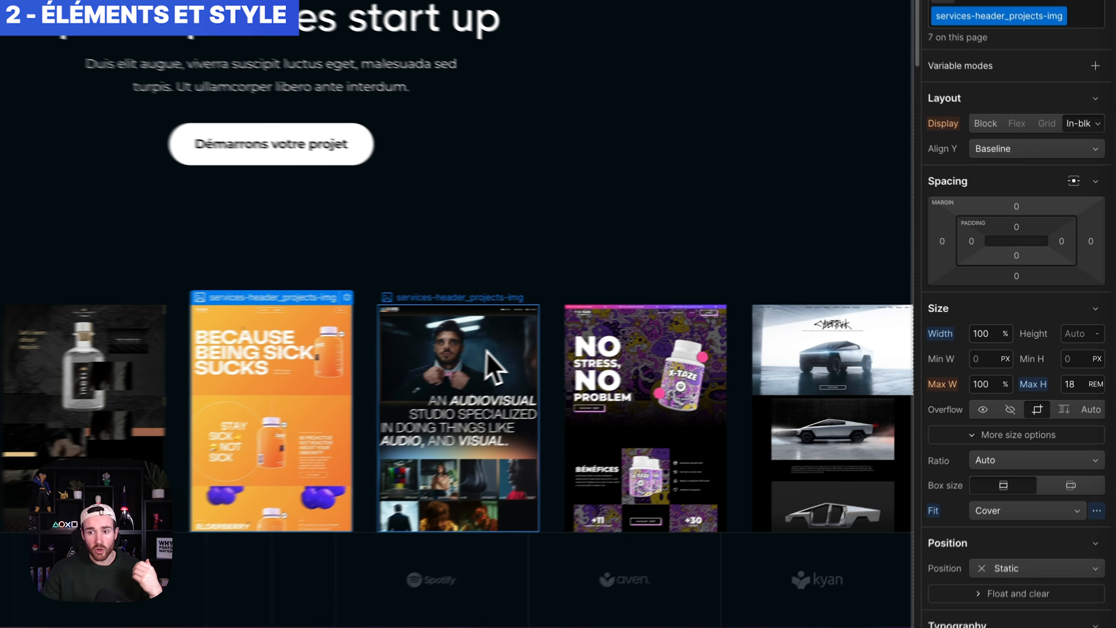
pyautogui.click(704, 330)
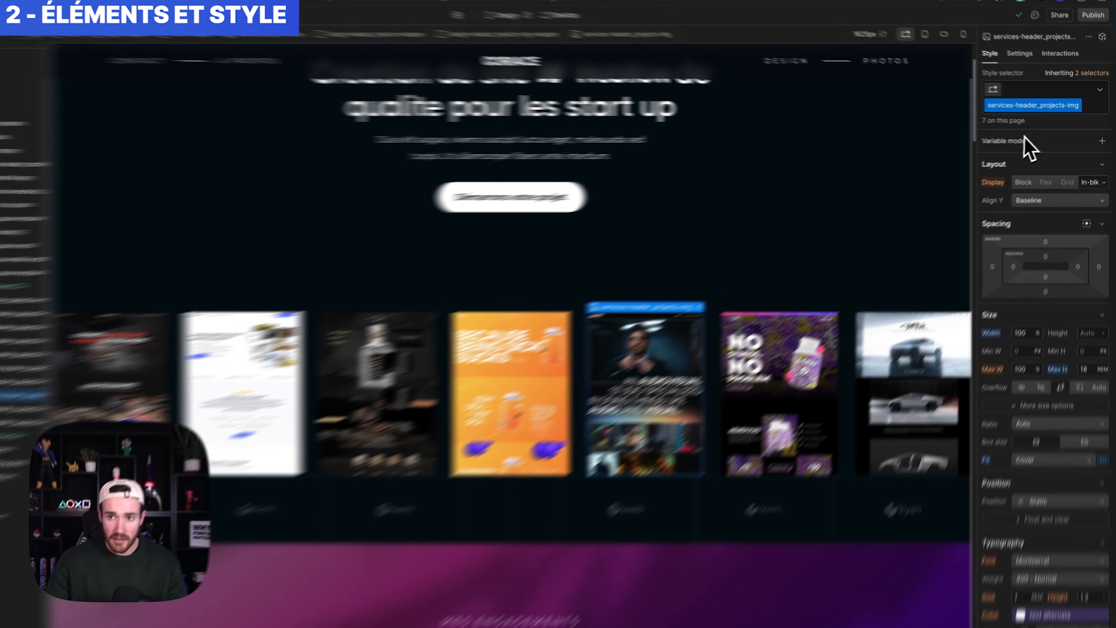
pyautogui.doubleClick(1041, 107)
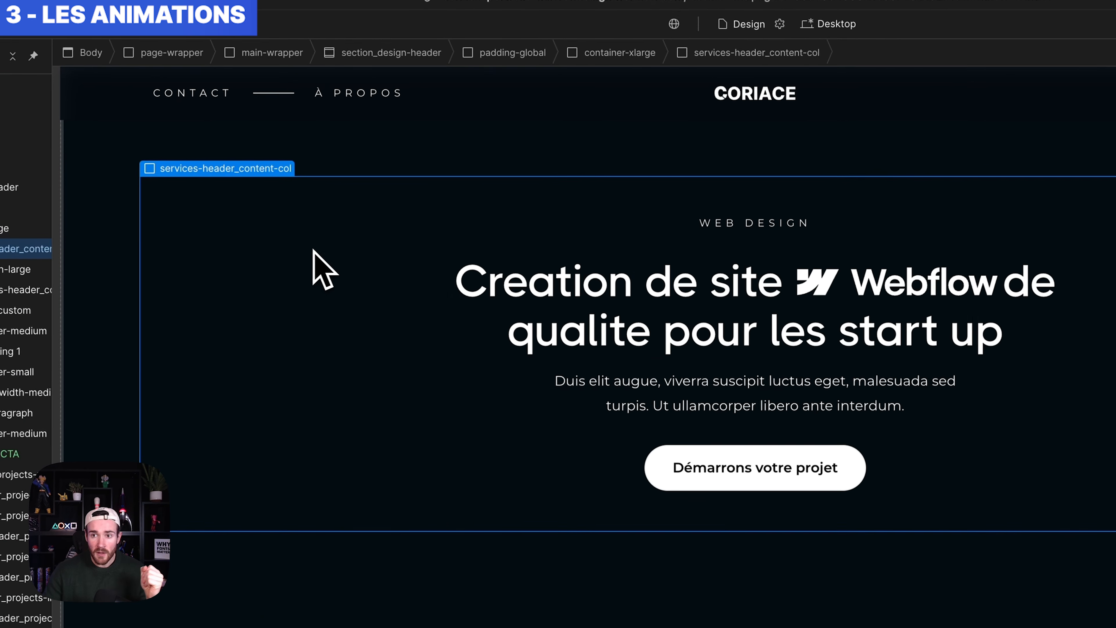
# Examine the addable elements and the element triggers offered for animating the services-header_content-col block
pyautogui.click(1097, 160)
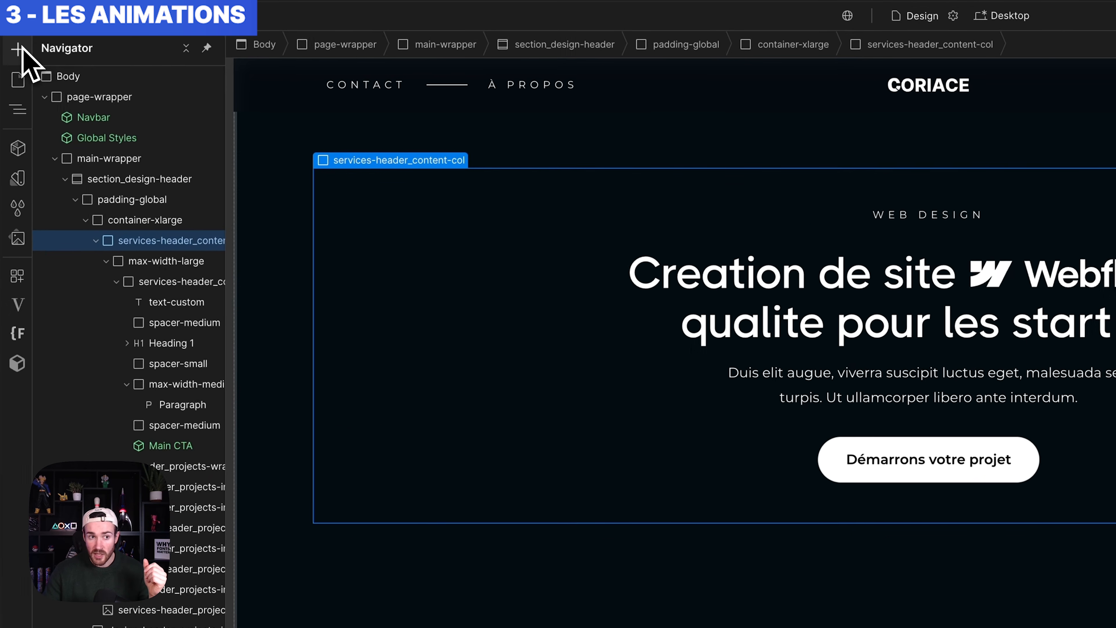
pyautogui.click(20, 49)
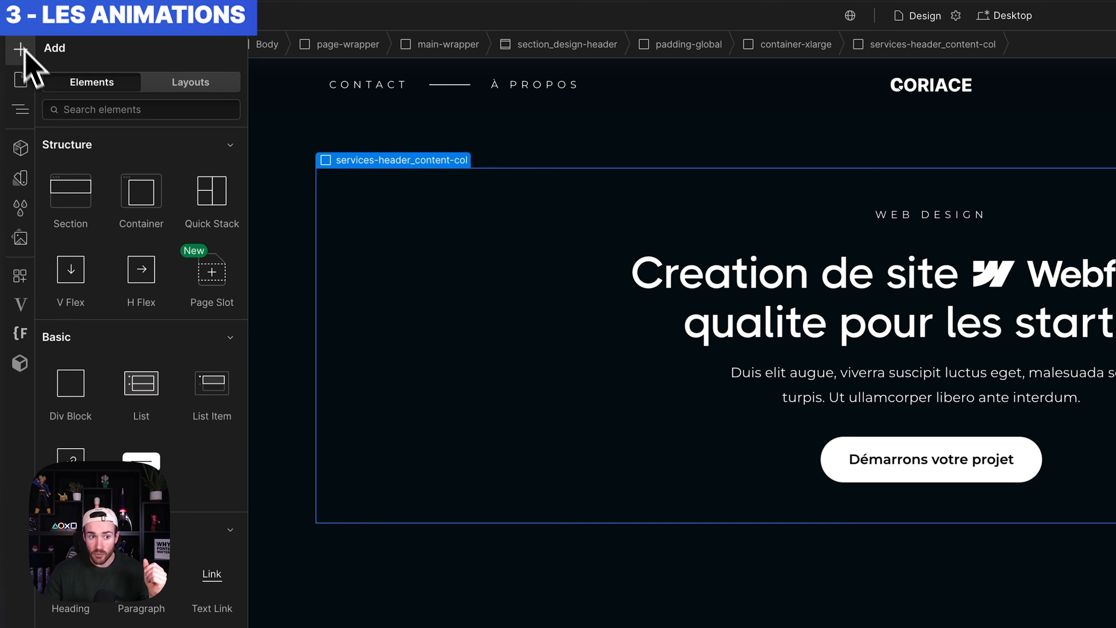
pyautogui.scroll(-5, 204, 466)
pyautogui.scroll(-8, 205, 466)
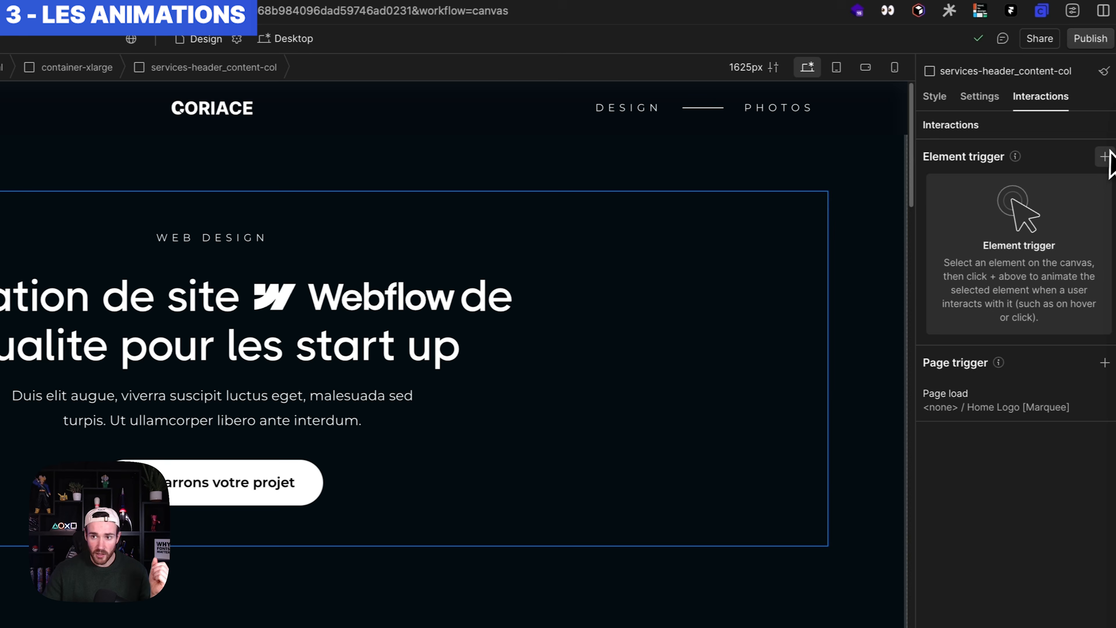
pyautogui.click(1103, 156)
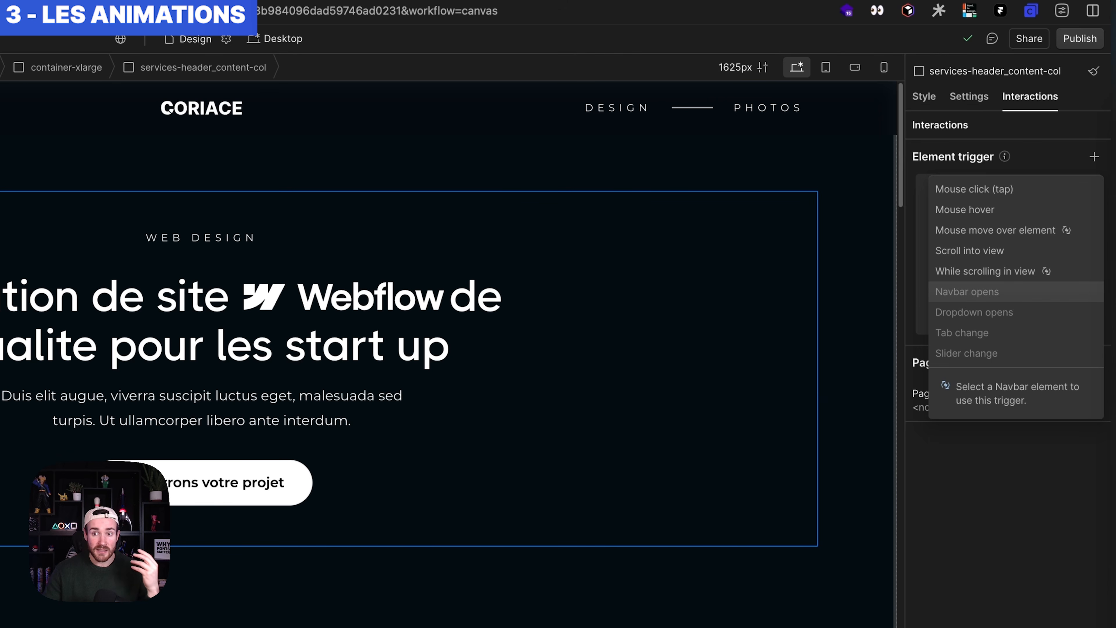
pyautogui.click(1062, 158)
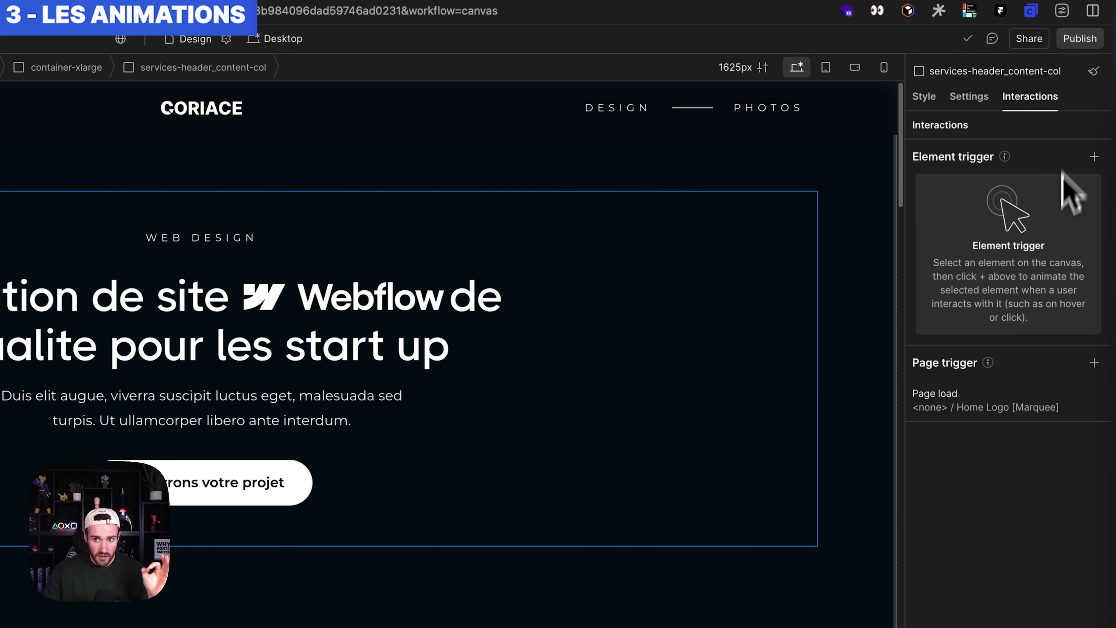
# Examine the page triggers offered for starting an animation, and select the padding-global block around the hero content
pyautogui.click(1092, 363)
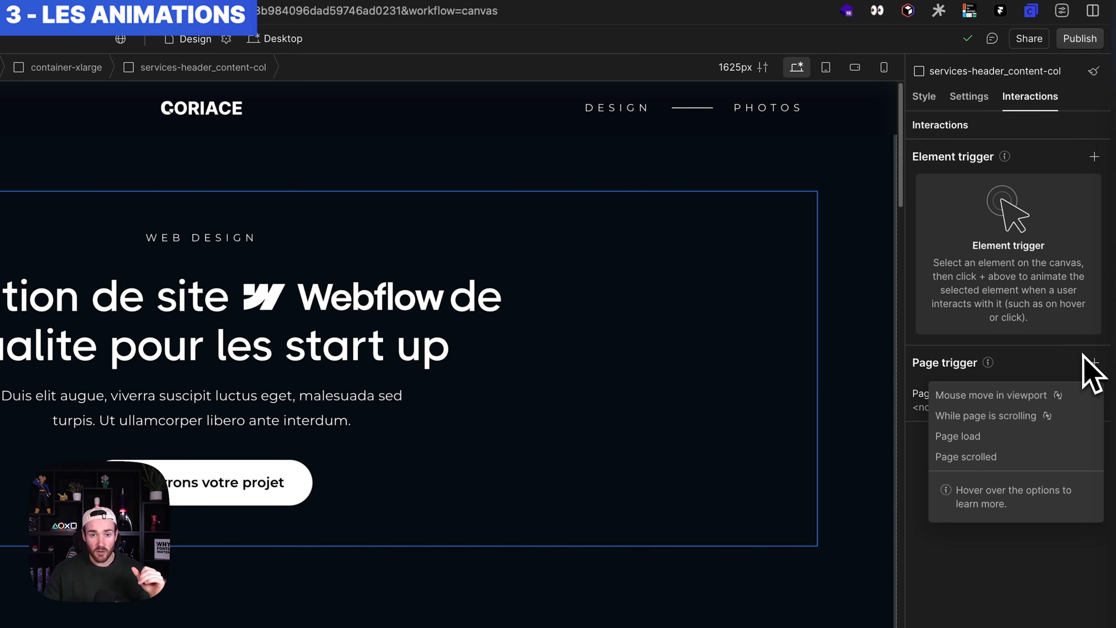
pyautogui.moveTo(1044, 414)
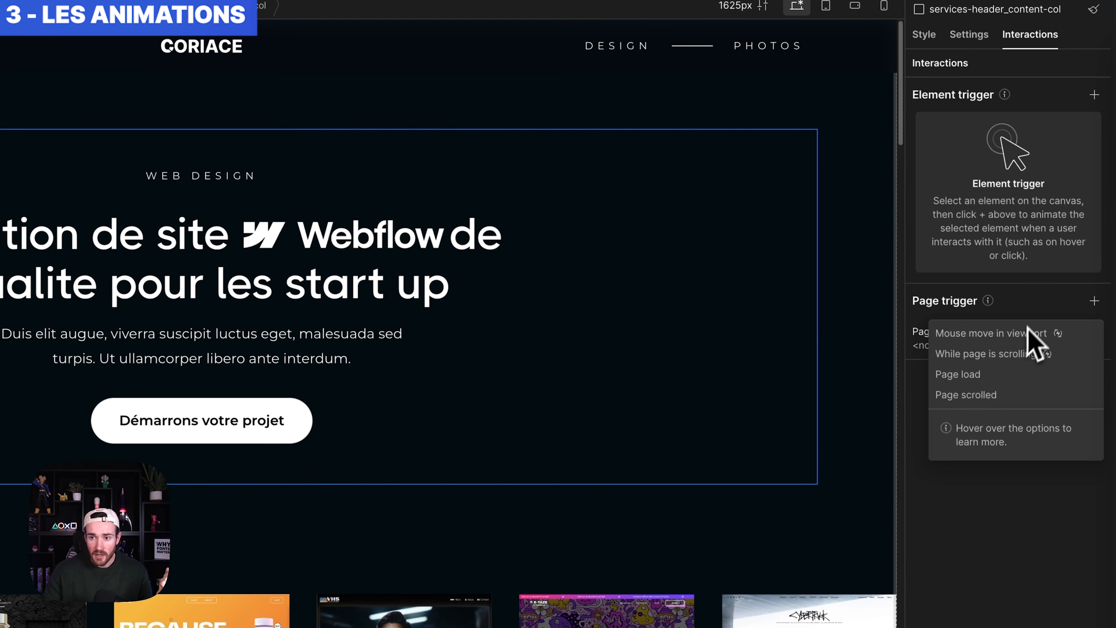
pyautogui.click(1018, 308)
pyautogui.click(532, 139)
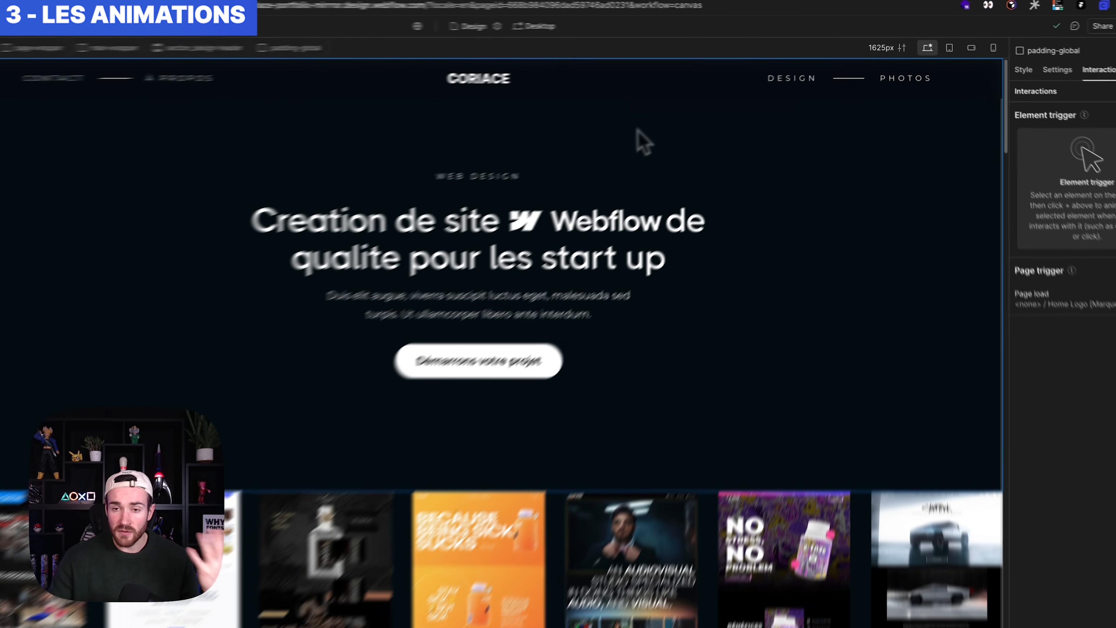
# Preview the page to check the navigation bar and the scroll animation of the project thumbnails, and return to editing
pyautogui.doubleClick(791, 65)
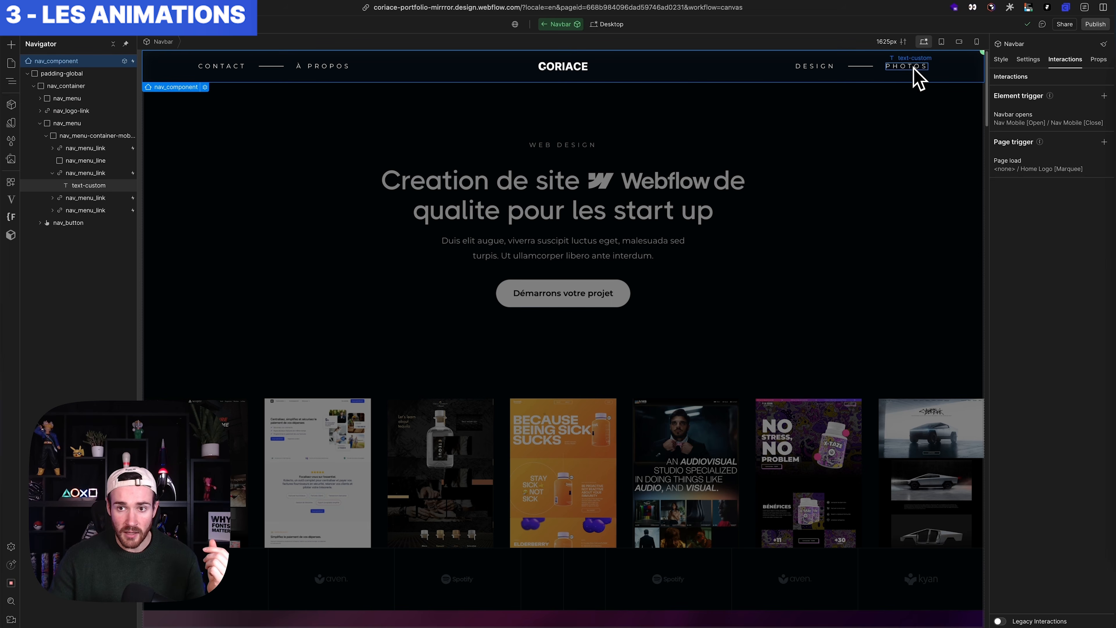
pyautogui.click(106, 23)
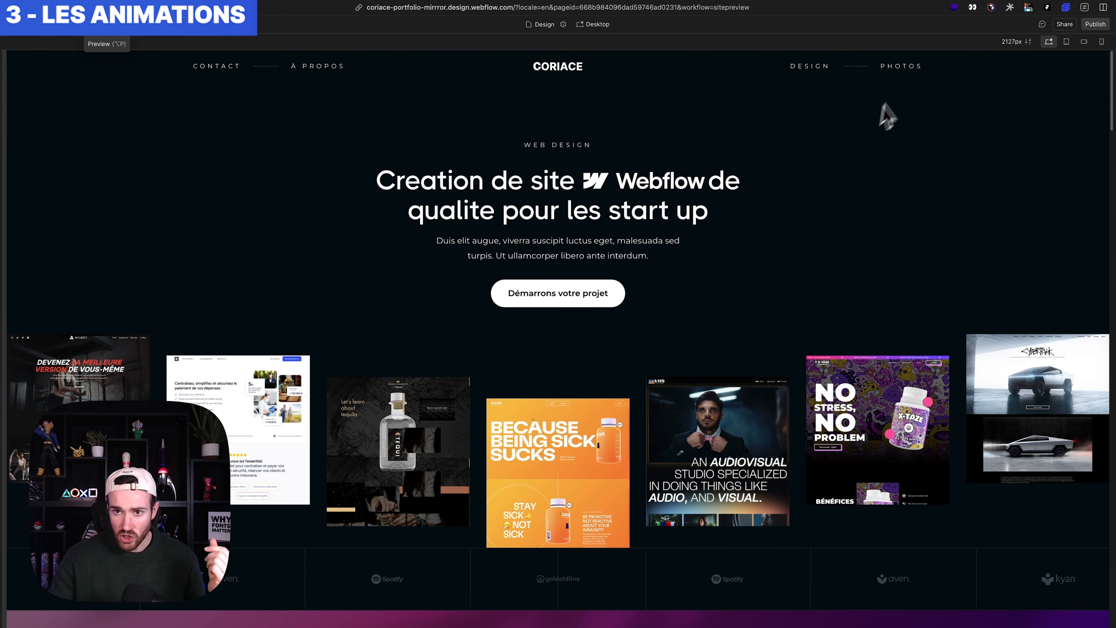
pyautogui.scroll(-1, 879, 187)
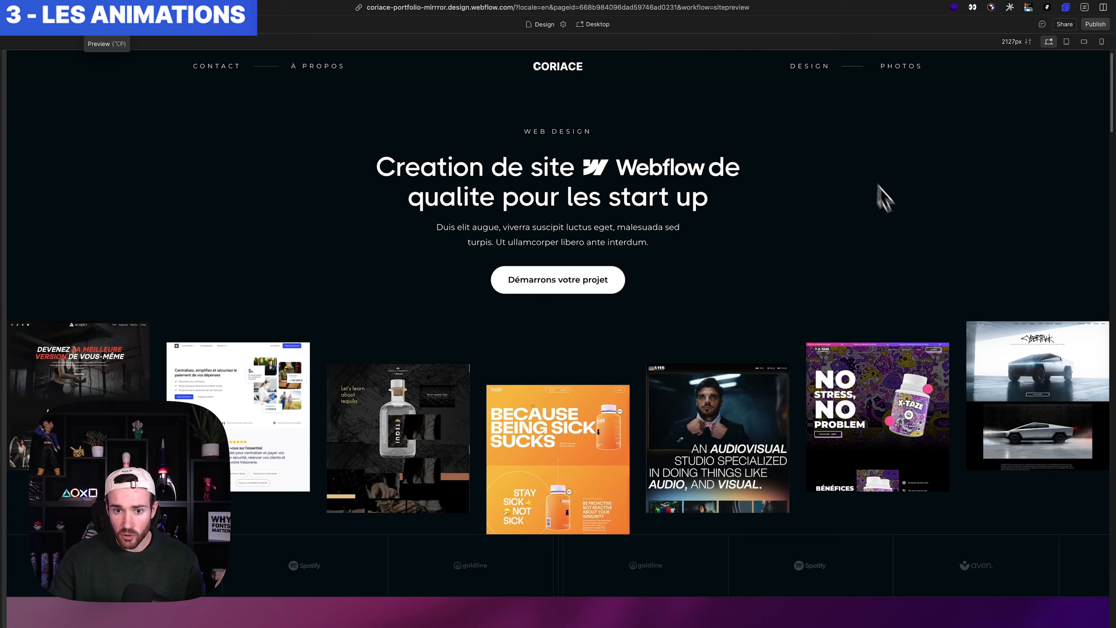
pyautogui.scroll(-5, 883, 198)
pyautogui.scroll(5, 892, 264)
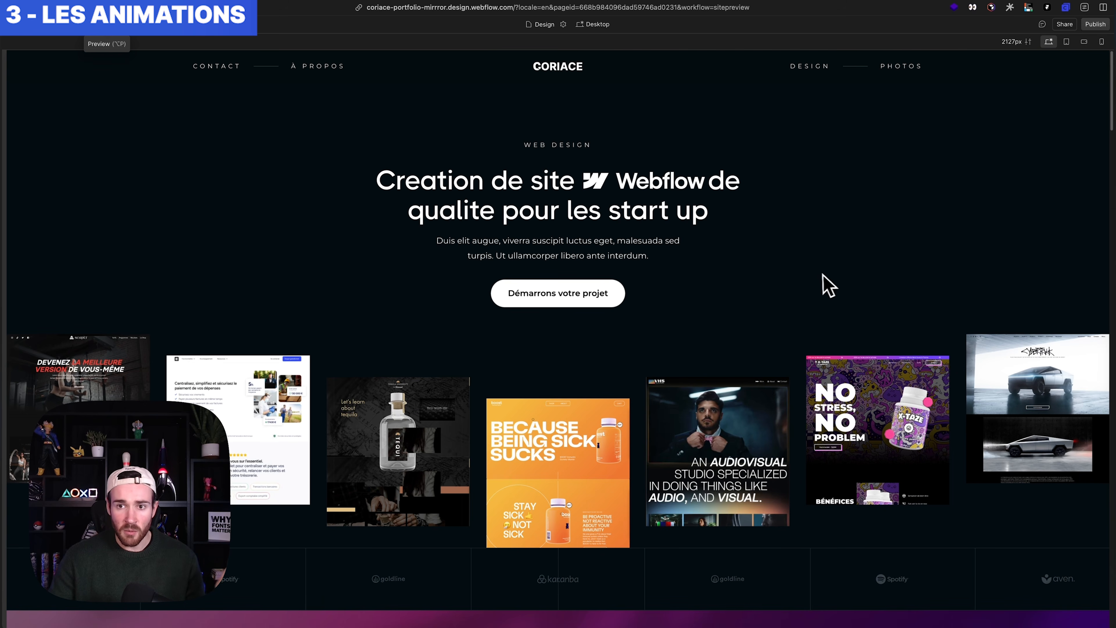
pyautogui.click(107, 24)
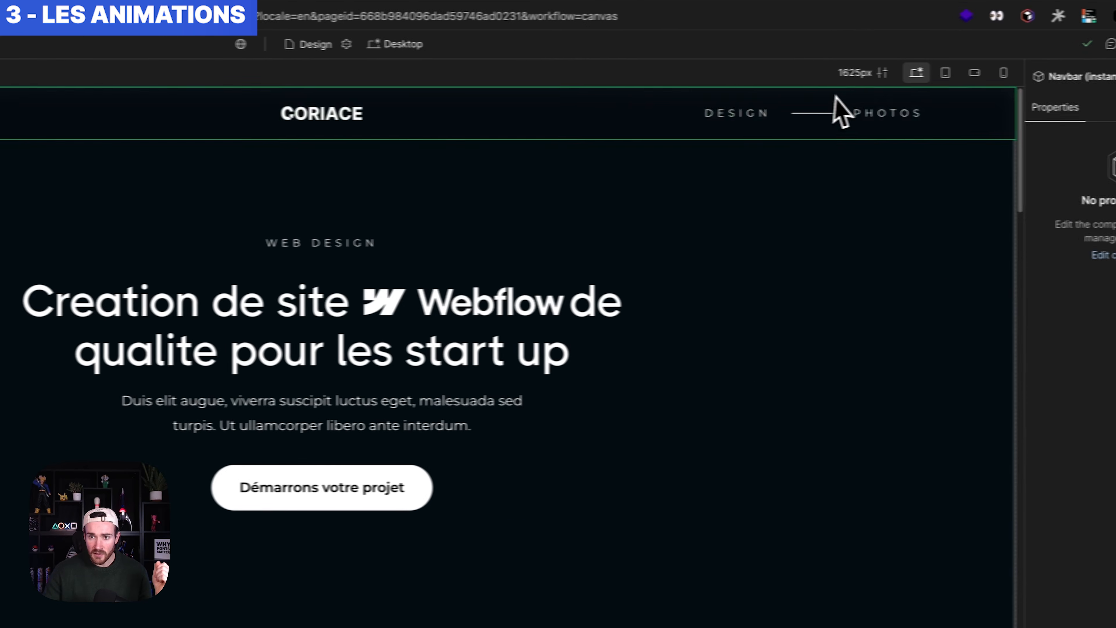
# Open the mouse hover trigger on the PHOTOS navigation link and examine its on hover, on hover out and trigger settings
pyautogui.click(899, 113)
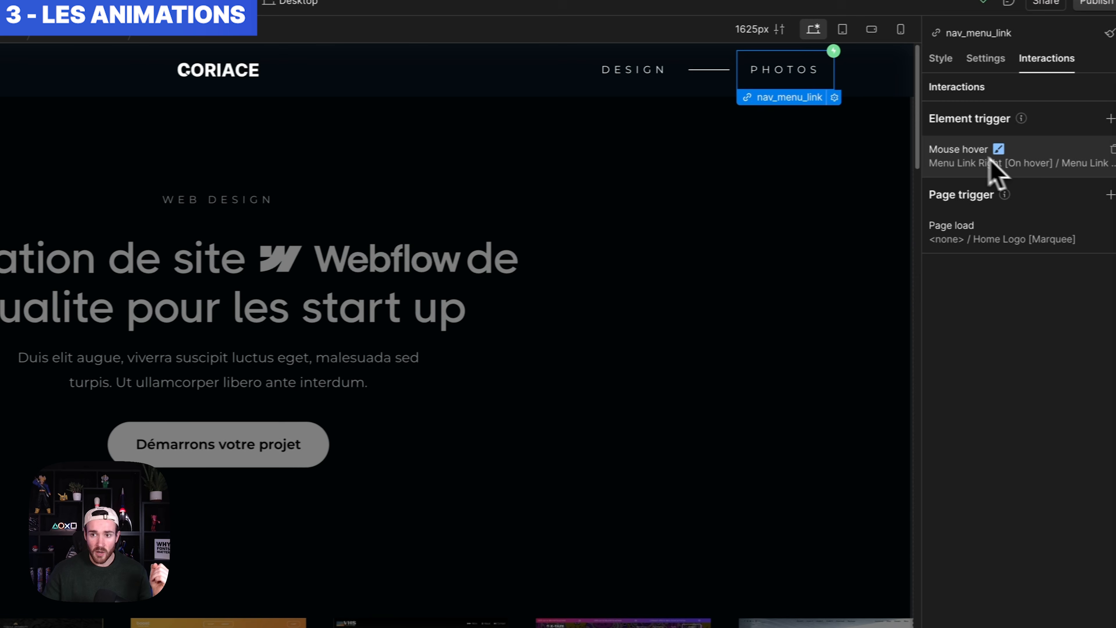
pyautogui.click(991, 169)
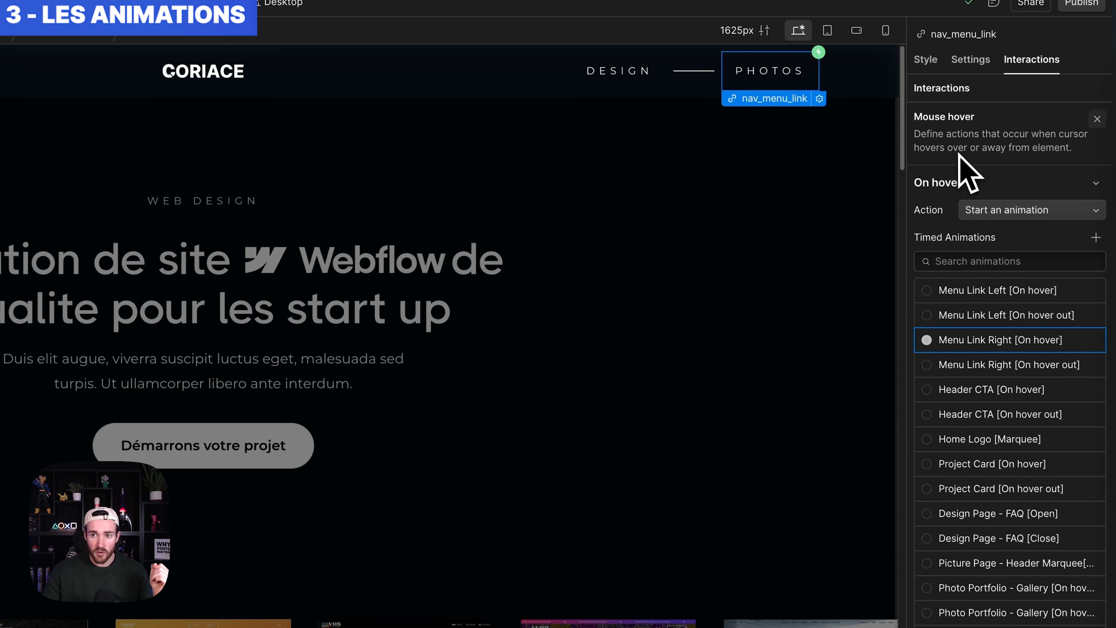
pyautogui.click(994, 184)
pyautogui.click(987, 219)
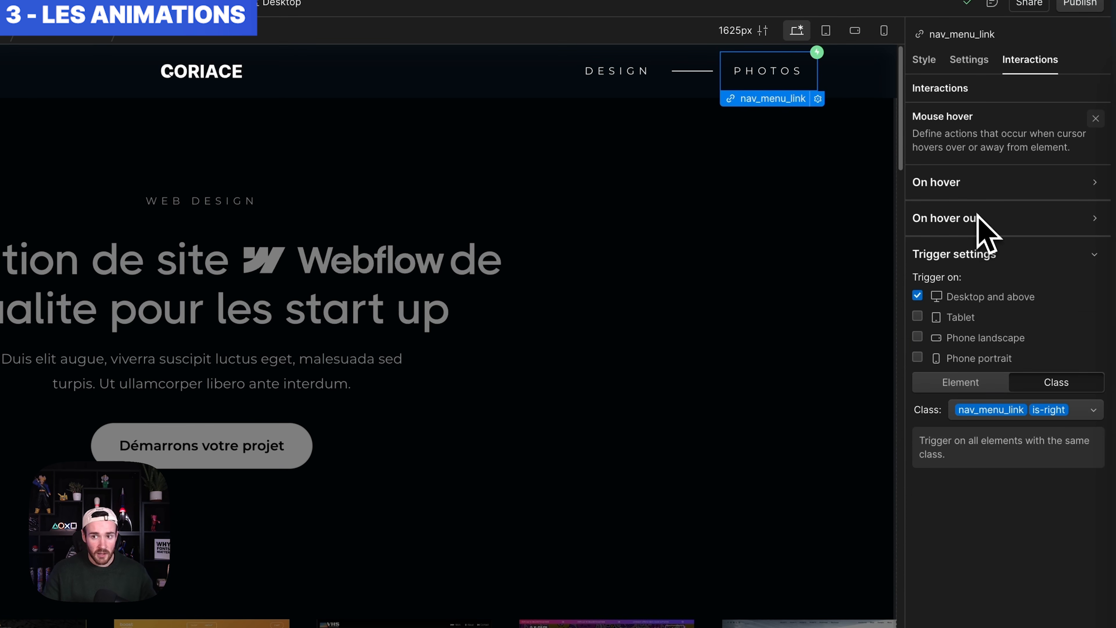
pyautogui.click(972, 189)
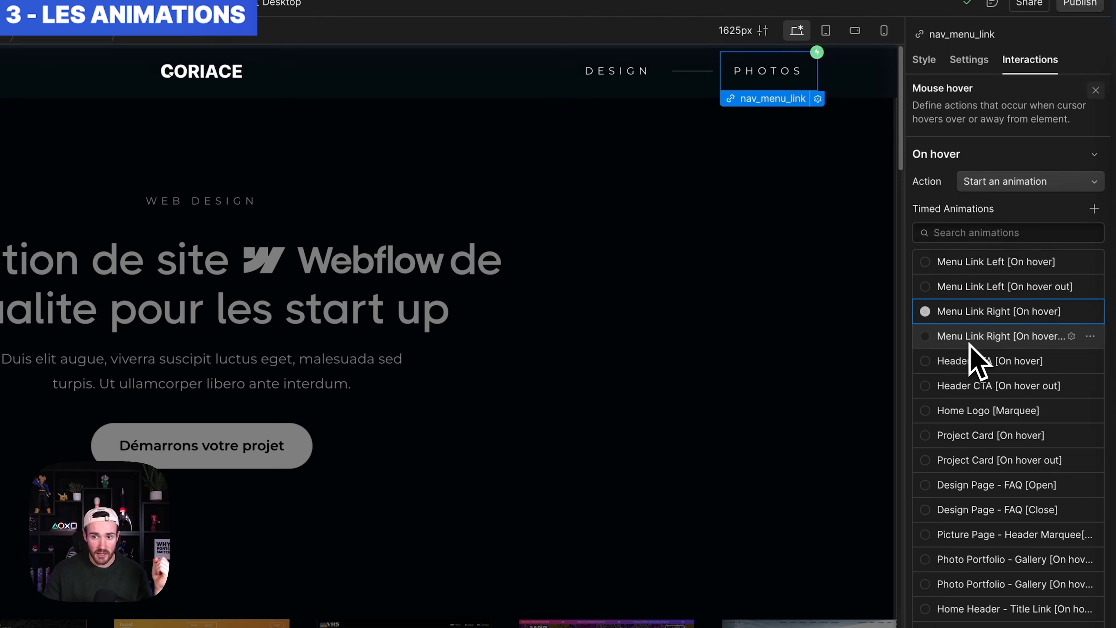
# Open the Menu Link Right animation and examine the Move, Opacity and Scale actions applied to nav_menu_line
pyautogui.click(968, 344)
pyautogui.click(1020, 159)
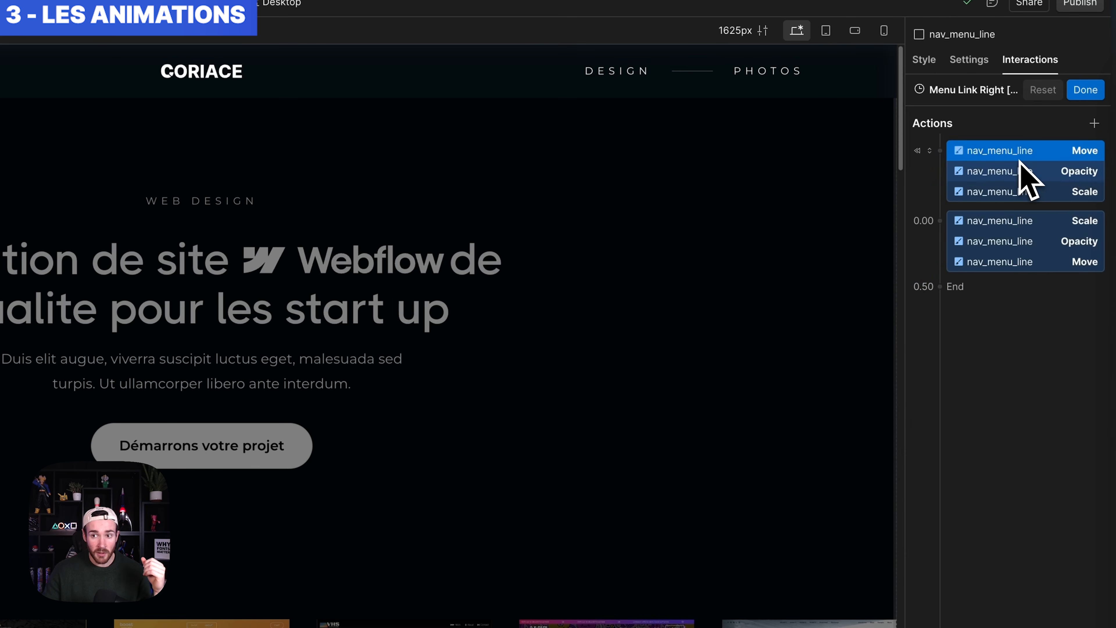
pyautogui.click(1049, 227)
pyautogui.click(1047, 242)
pyautogui.click(1049, 259)
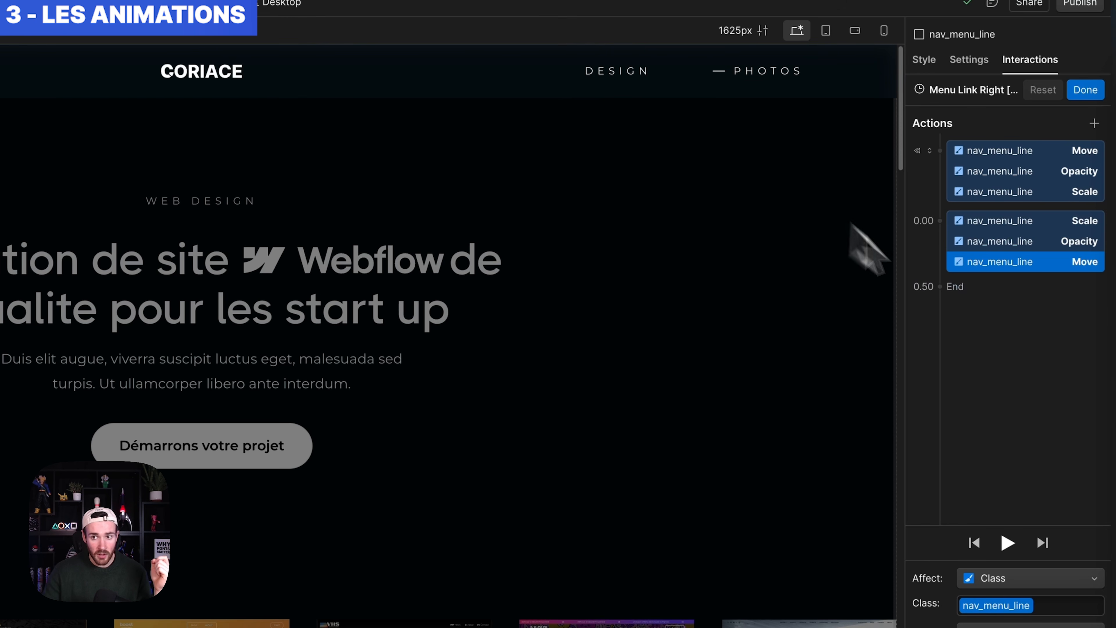
pyautogui.click(1035, 175)
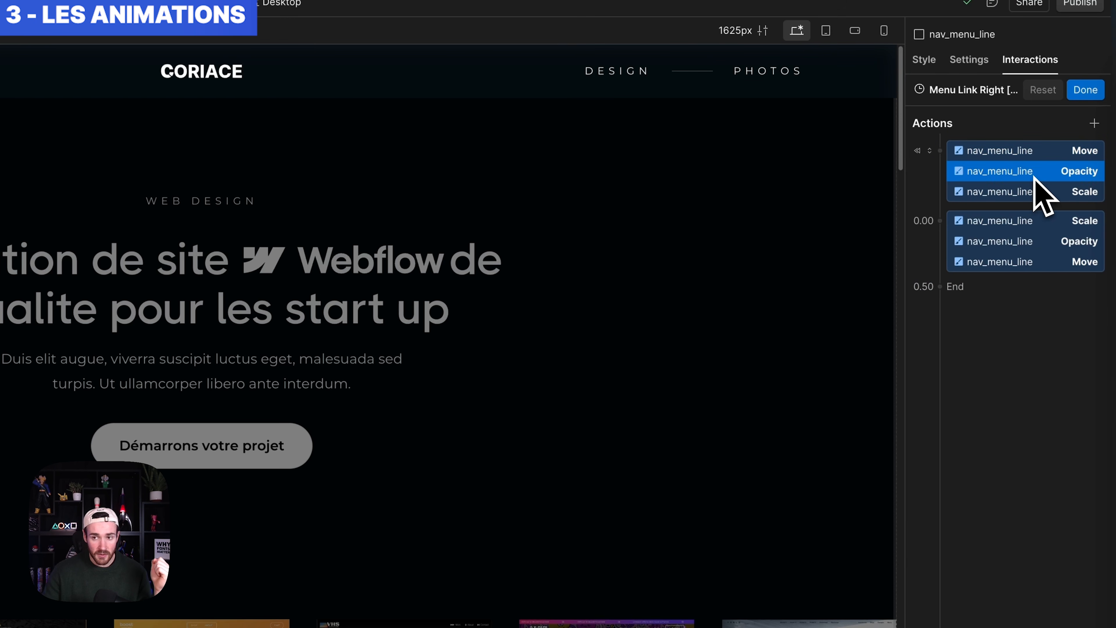
pyautogui.click(1039, 185)
pyautogui.click(1035, 242)
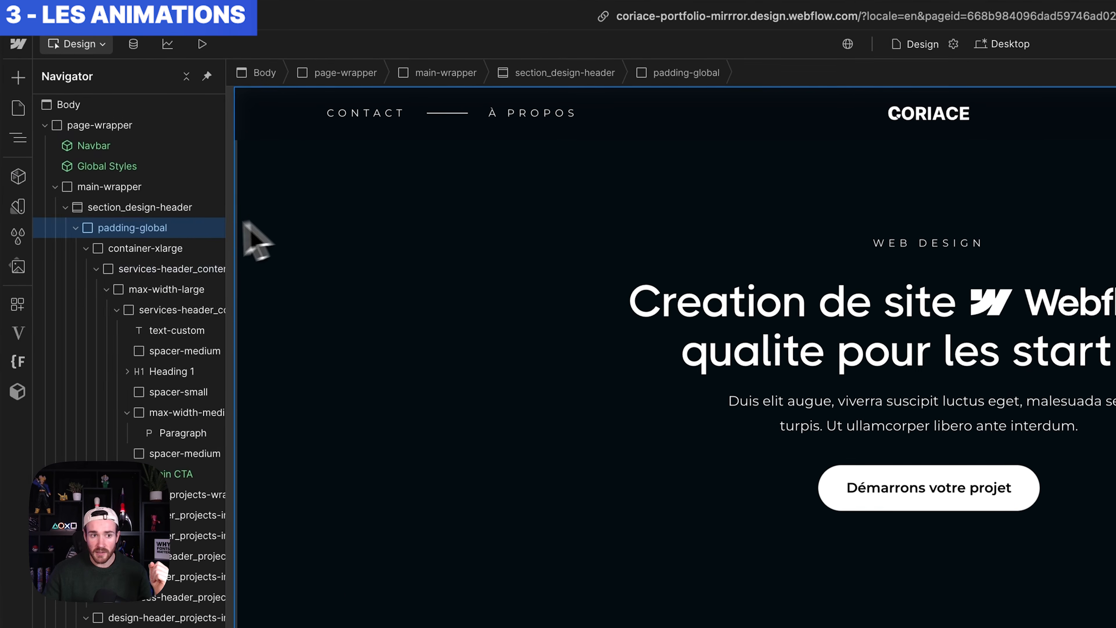
# Select section_design-header and open the Design Page - Header [Scroll] animation from its While scrolling in view trigger
pyautogui.click(141, 207)
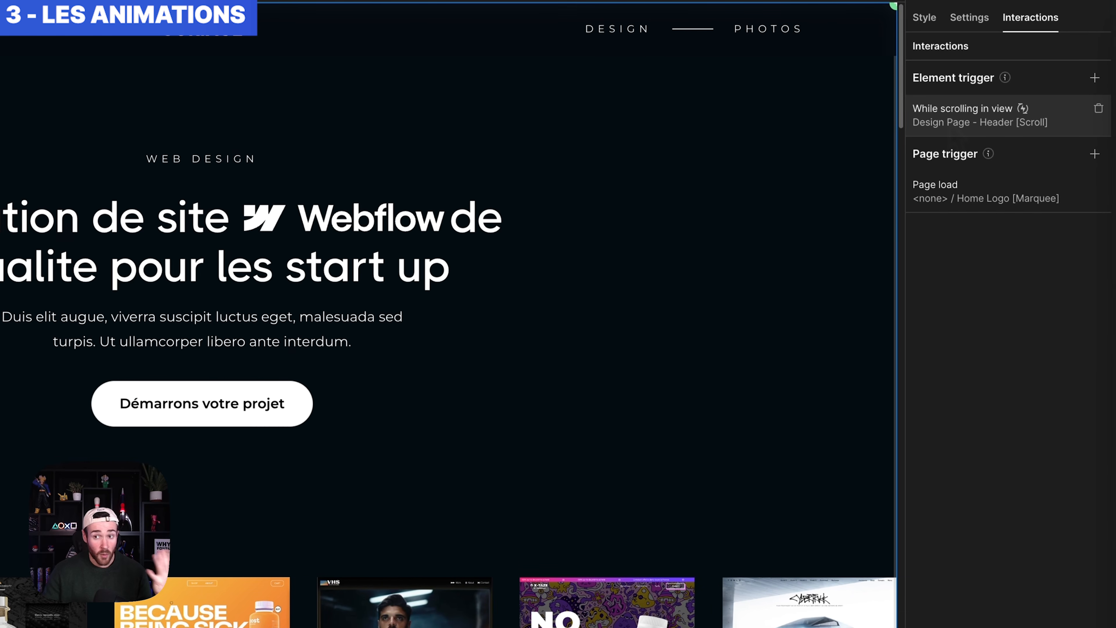
pyautogui.click(959, 122)
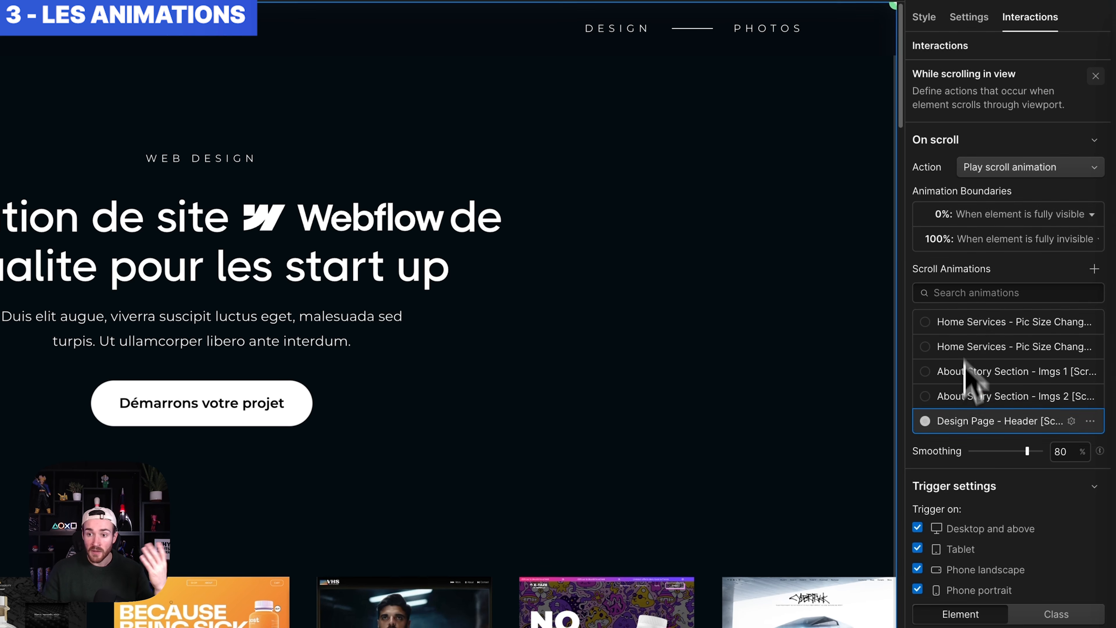
pyautogui.click(963, 422)
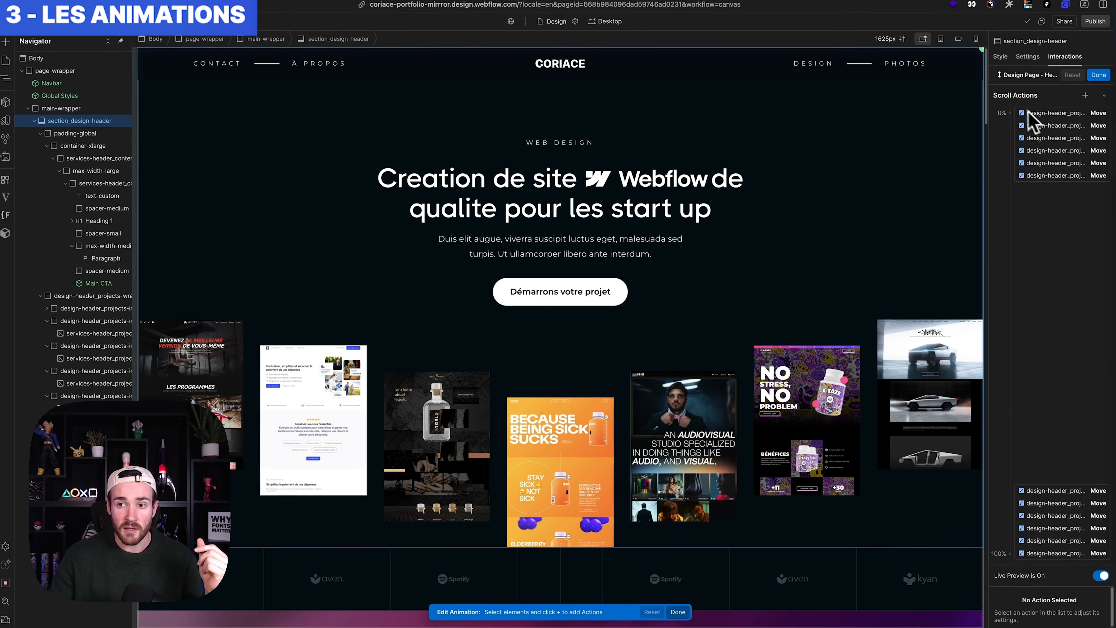
# Play the header's scroll animation back and forth on the canvas to see the project thumbnails move, and finish editing the animation
pyautogui.scroll(-8, 715, 257)
pyautogui.scroll(9, 715, 256)
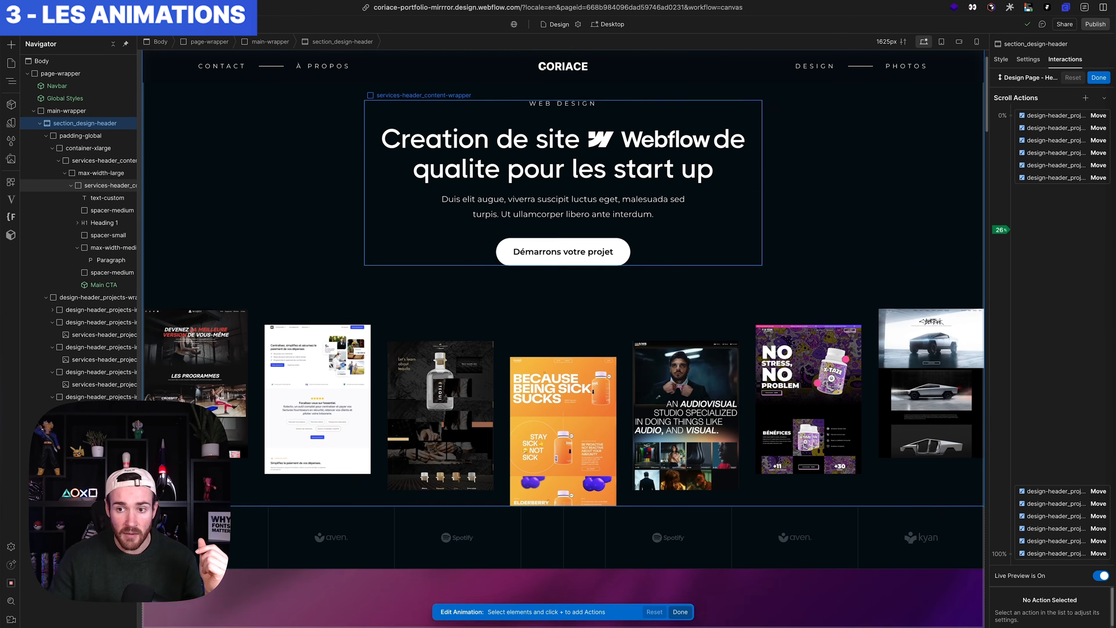
pyautogui.scroll(-4, 715, 256)
pyautogui.scroll(4, 715, 257)
pyautogui.scroll(-3, 710, 256)
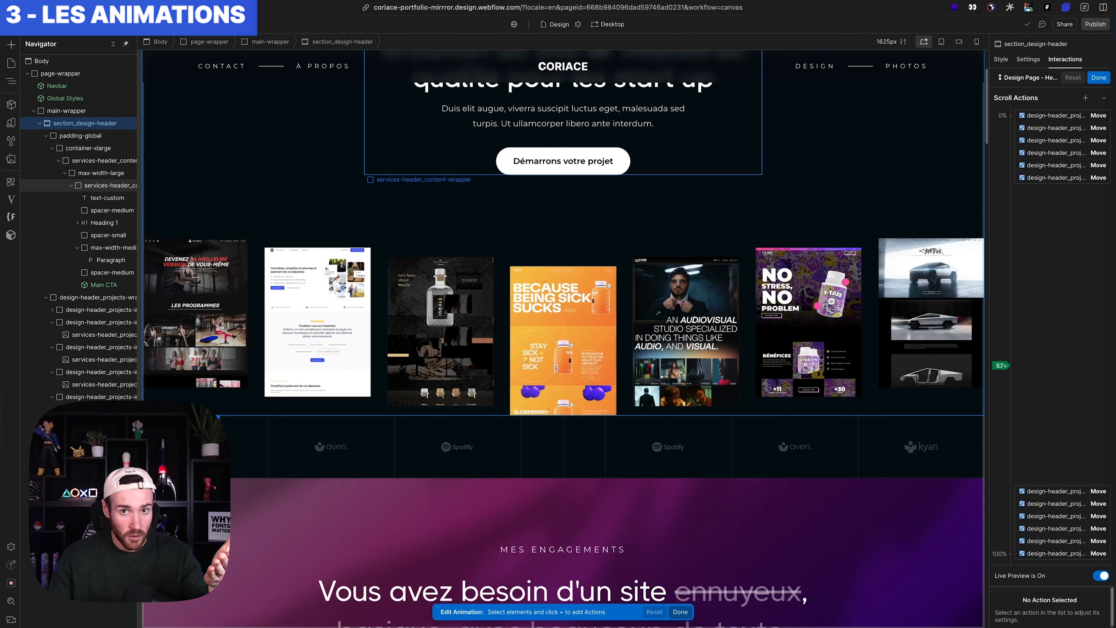
pyautogui.scroll(4, 710, 257)
pyautogui.click(1099, 78)
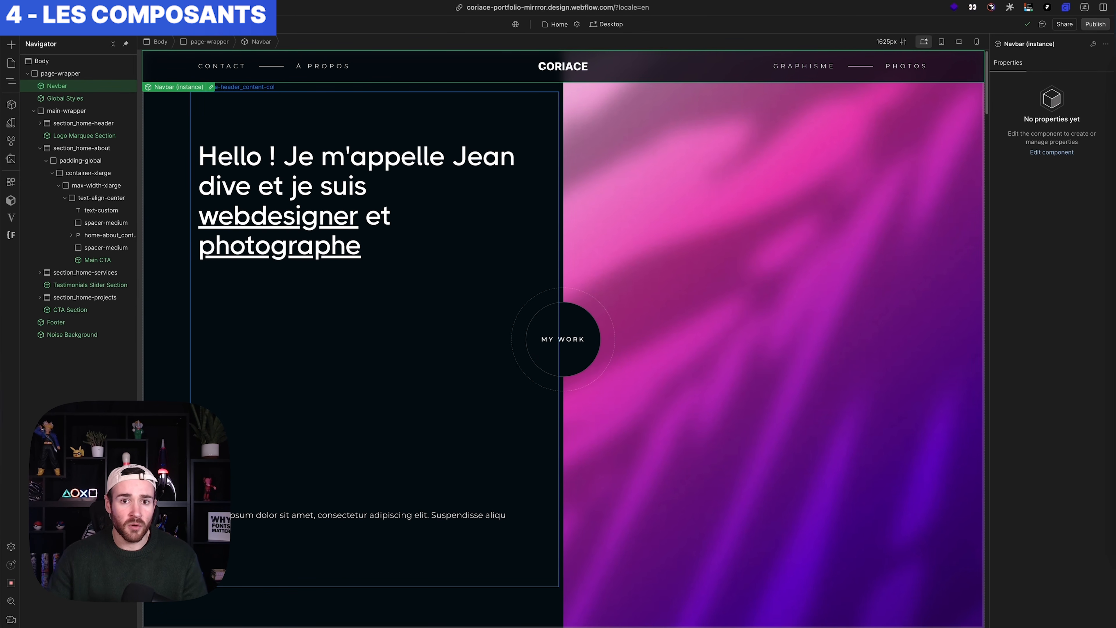
# Change the GRAPHISME link text in the Navbar component to Design, and leave the component
pyautogui.doubleClick(801, 108)
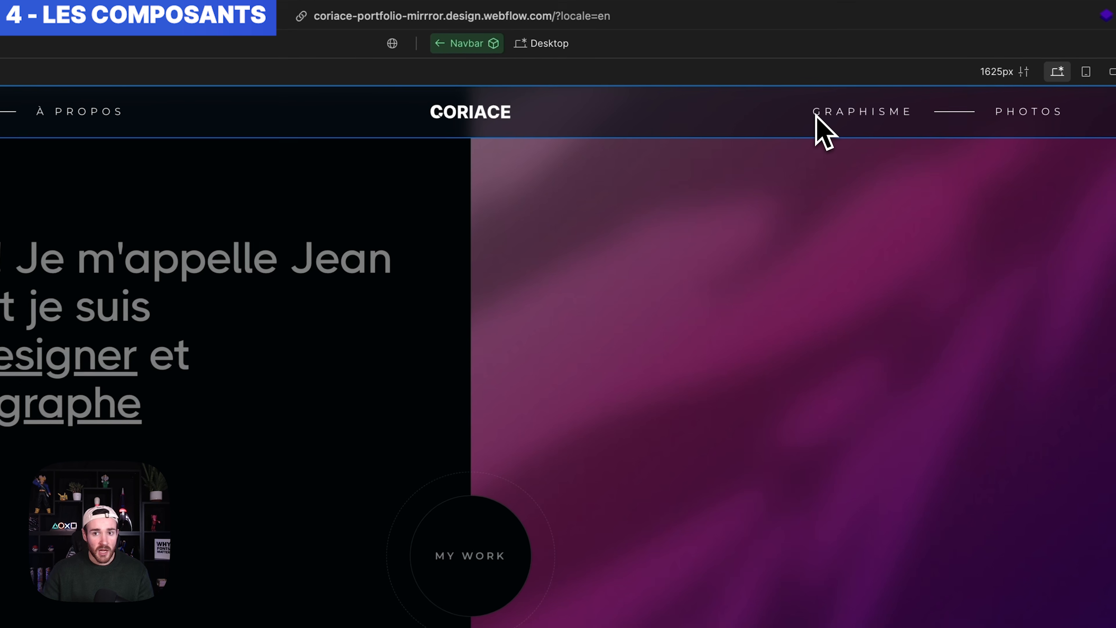
pyautogui.click(836, 96)
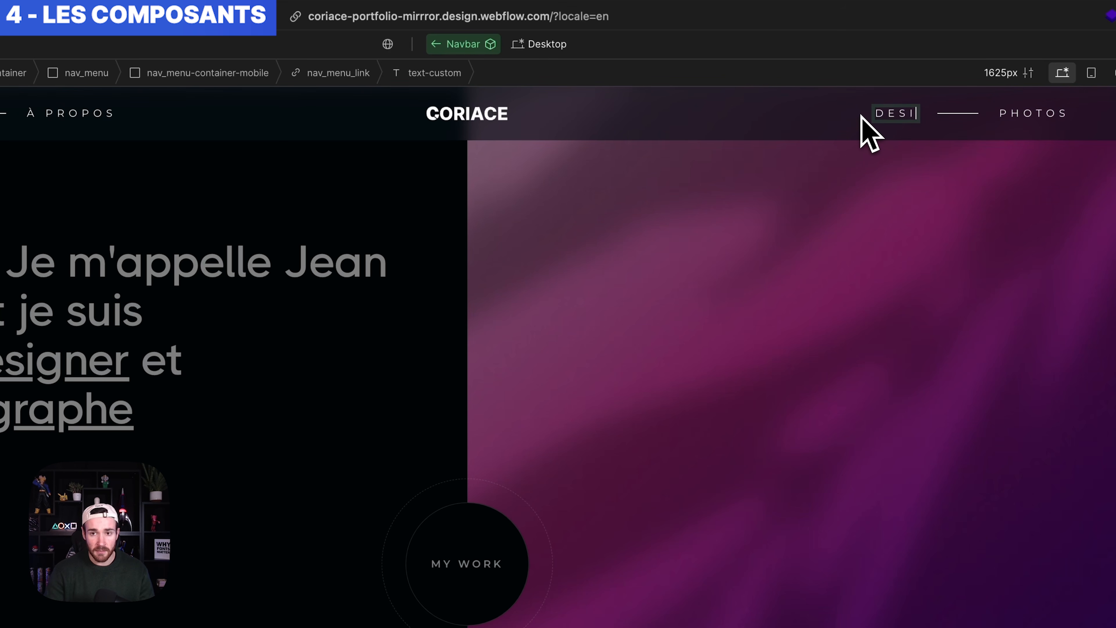
pyautogui.doubleClick(655, 264)
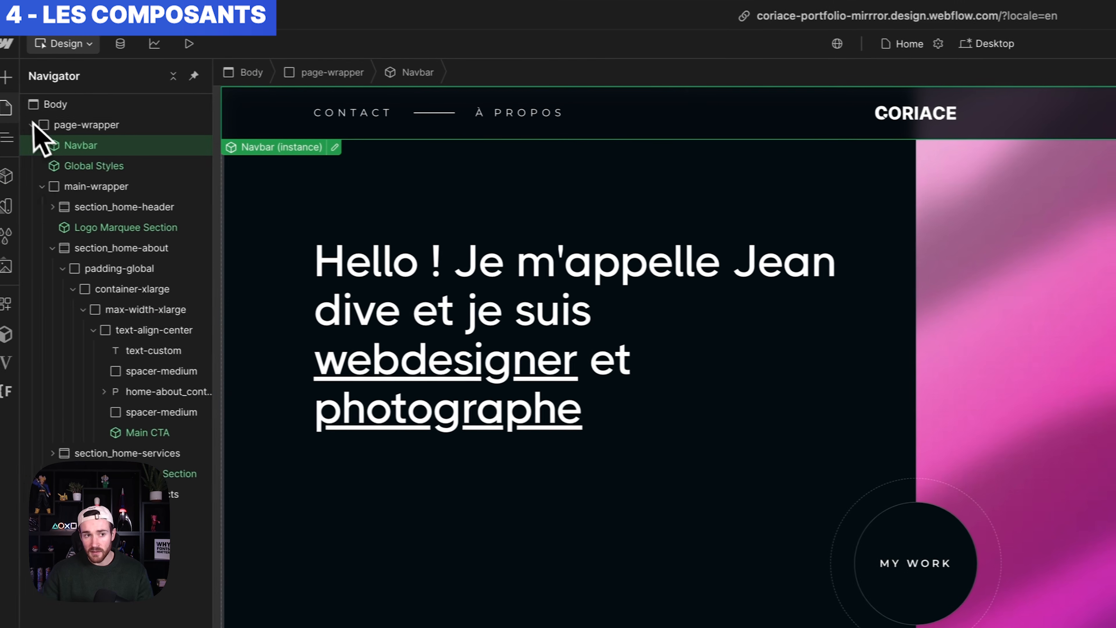
# Open the À propos page to check its shared Navbar, and return to the Home page
pyautogui.click(24, 111)
pyautogui.click(94, 193)
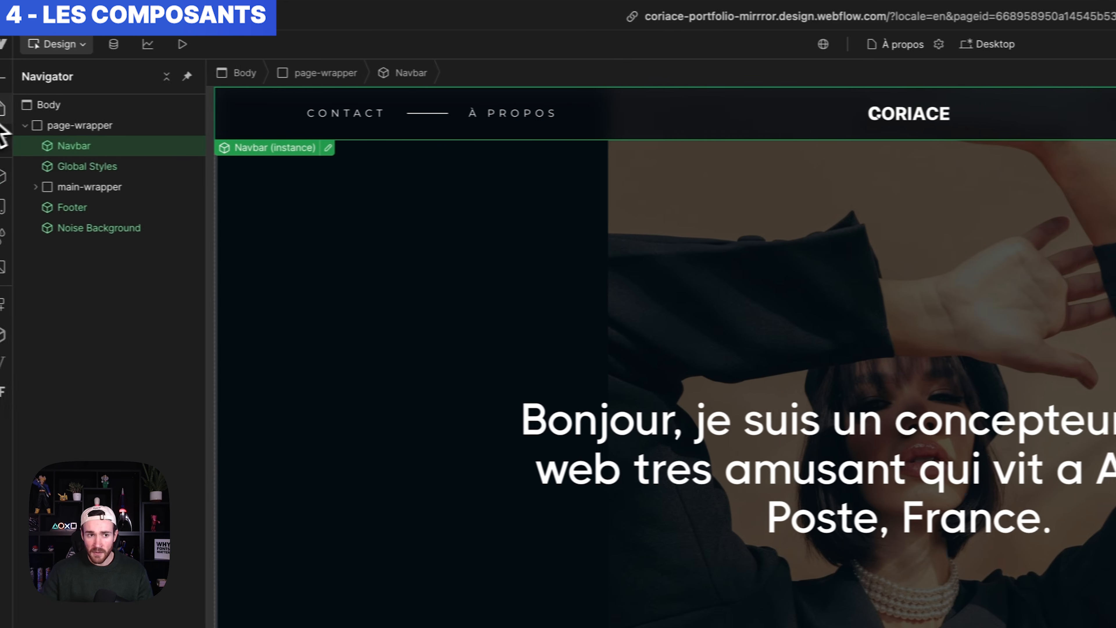
pyautogui.click(20, 109)
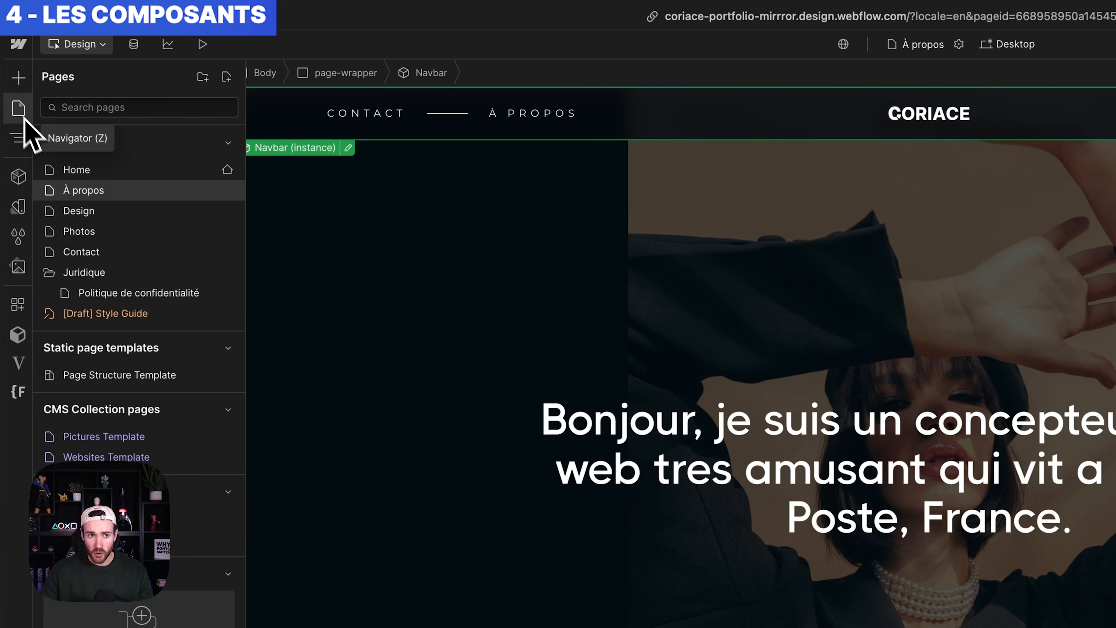
pyautogui.click(99, 170)
# Select the "Plus à propos de moi" button, examine its component variants and keep Primary
pyautogui.scroll(-10, 659, 255)
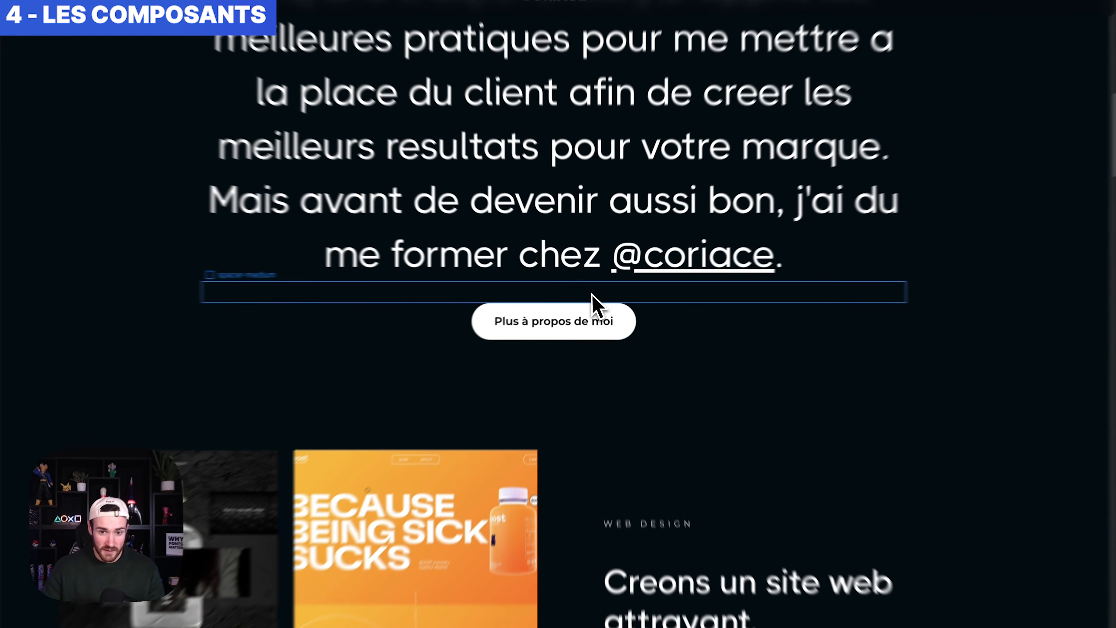
pyautogui.click(580, 320)
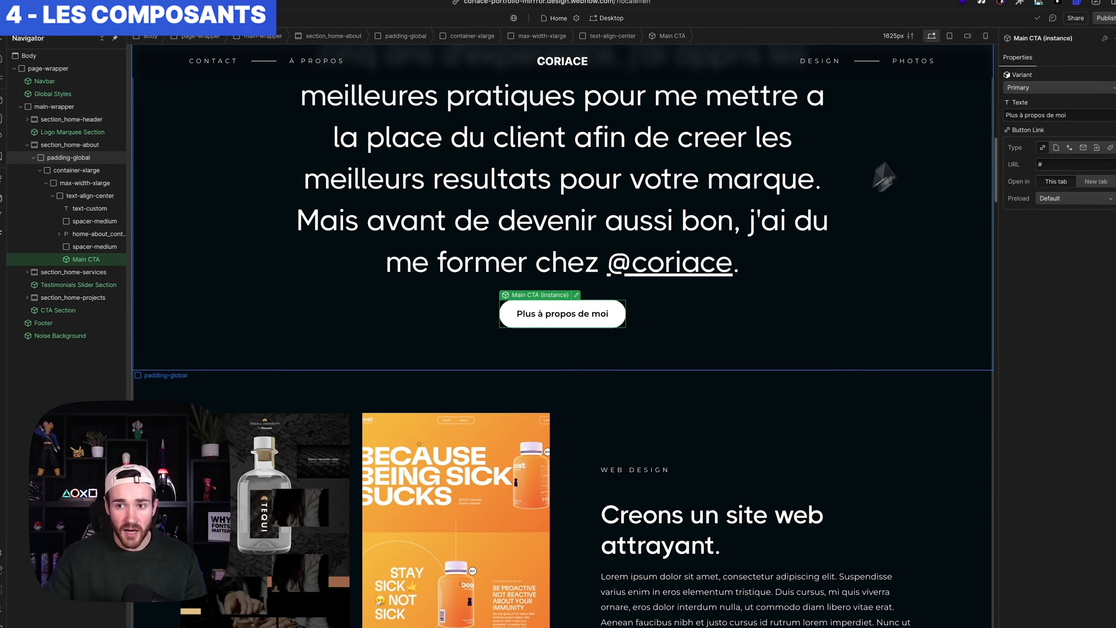
pyautogui.click(1021, 81)
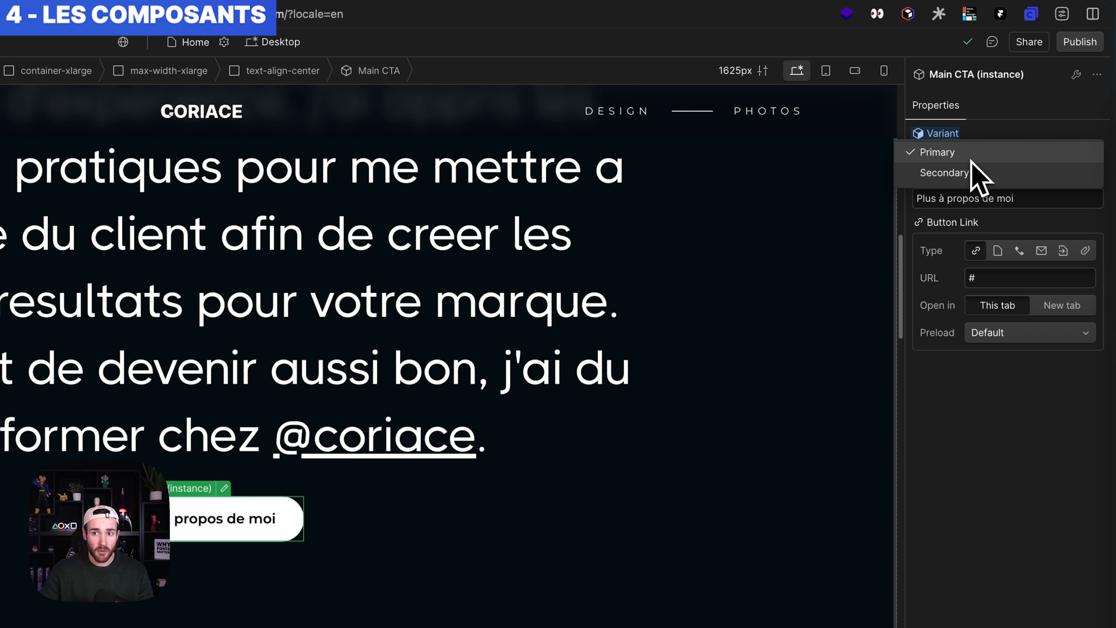
pyautogui.click(964, 153)
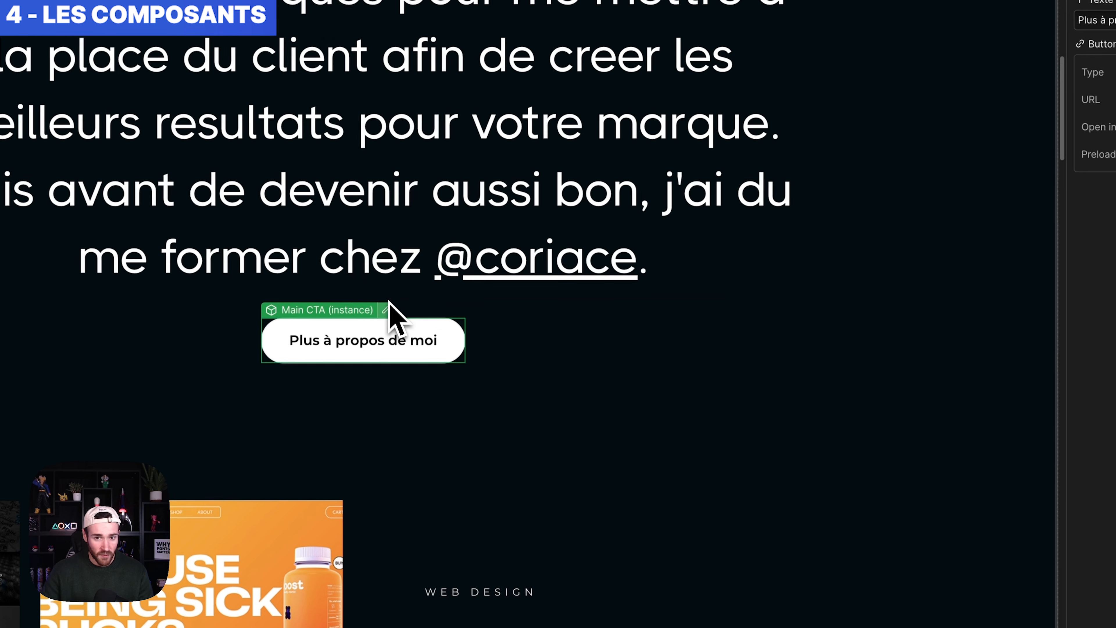
# Open the Main CTA component for editing and examine its Primary and Secondary variants and the button's style properties
pyautogui.click(388, 309)
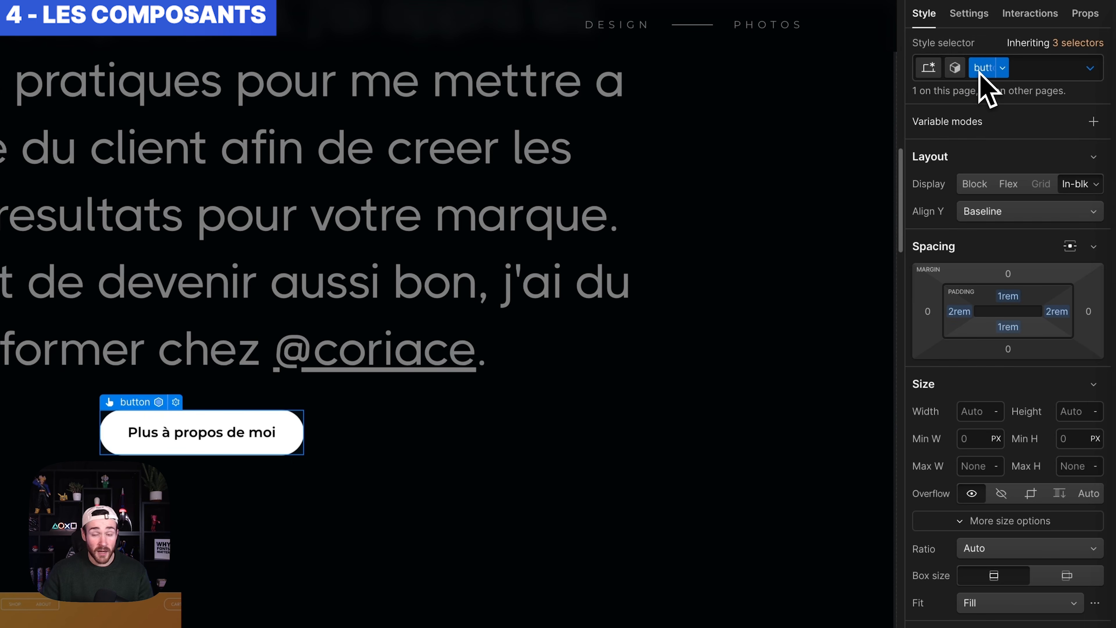
pyautogui.click(957, 69)
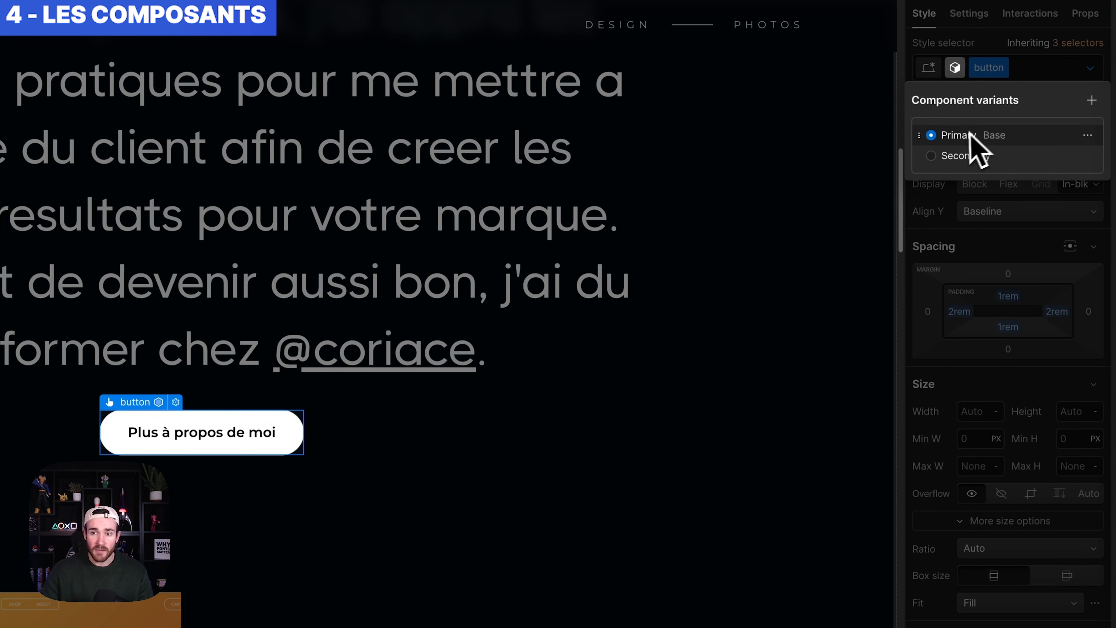
pyautogui.click(990, 291)
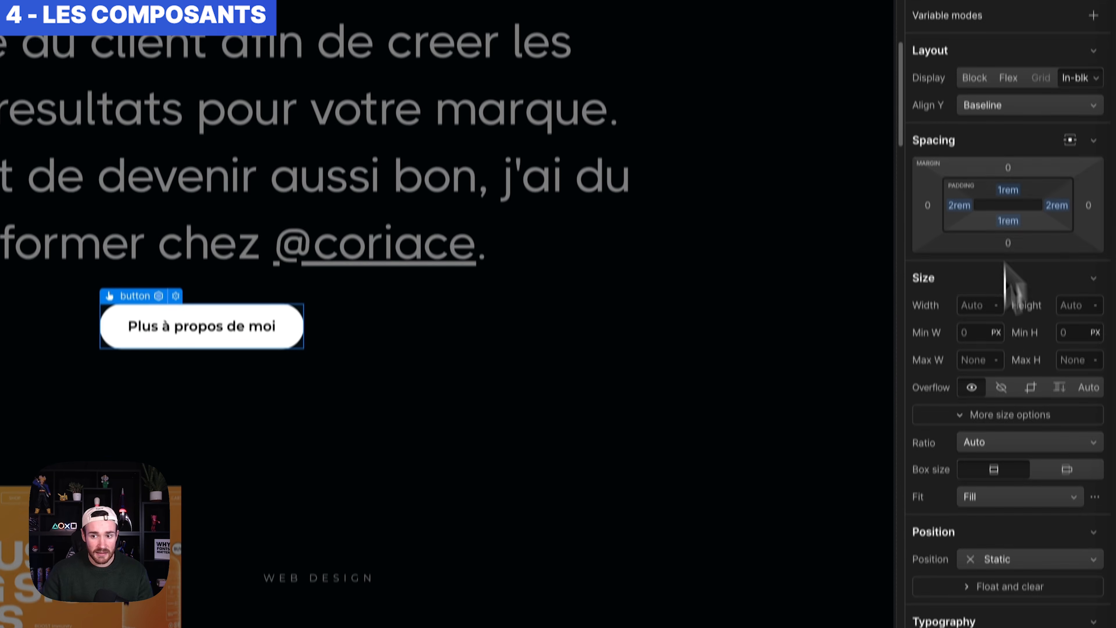
pyautogui.scroll(-5, 1004, 440)
pyautogui.scroll(5, 1009, 550)
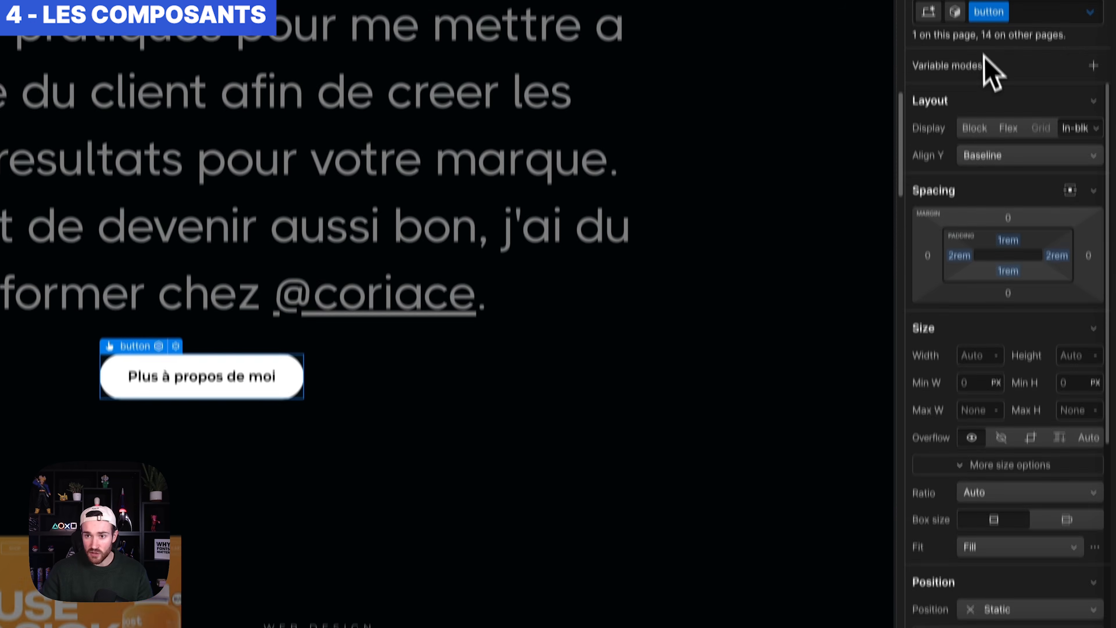
# Compare the Secondary and Primary variants of the Main CTA component, keep Primary, and leave the component
pyautogui.click(955, 11)
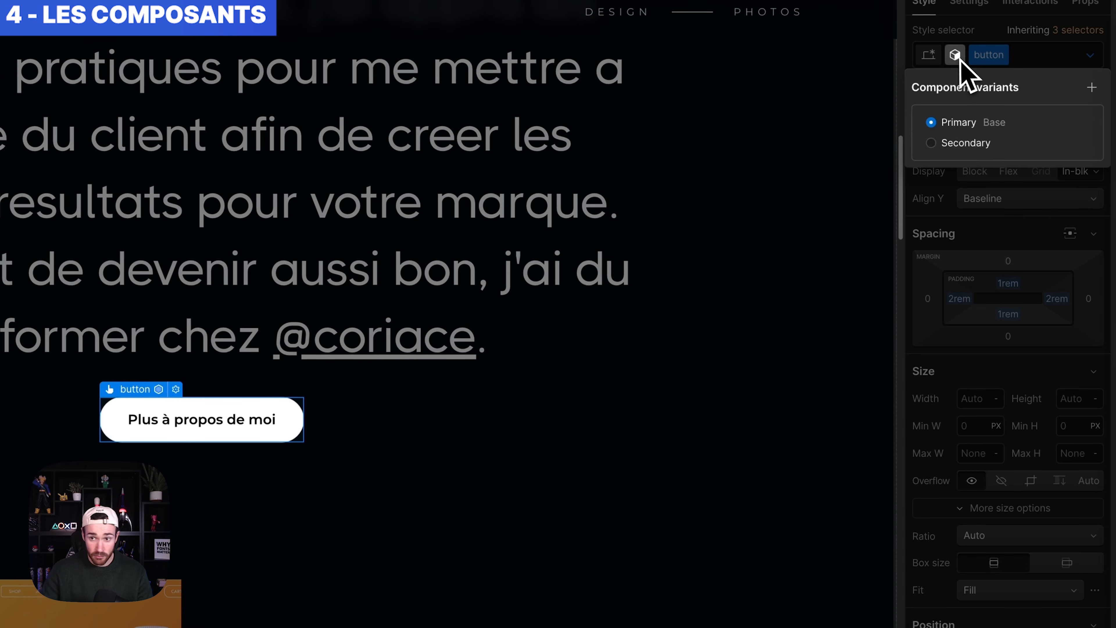
pyautogui.click(978, 148)
pyautogui.scroll(-6, 991, 281)
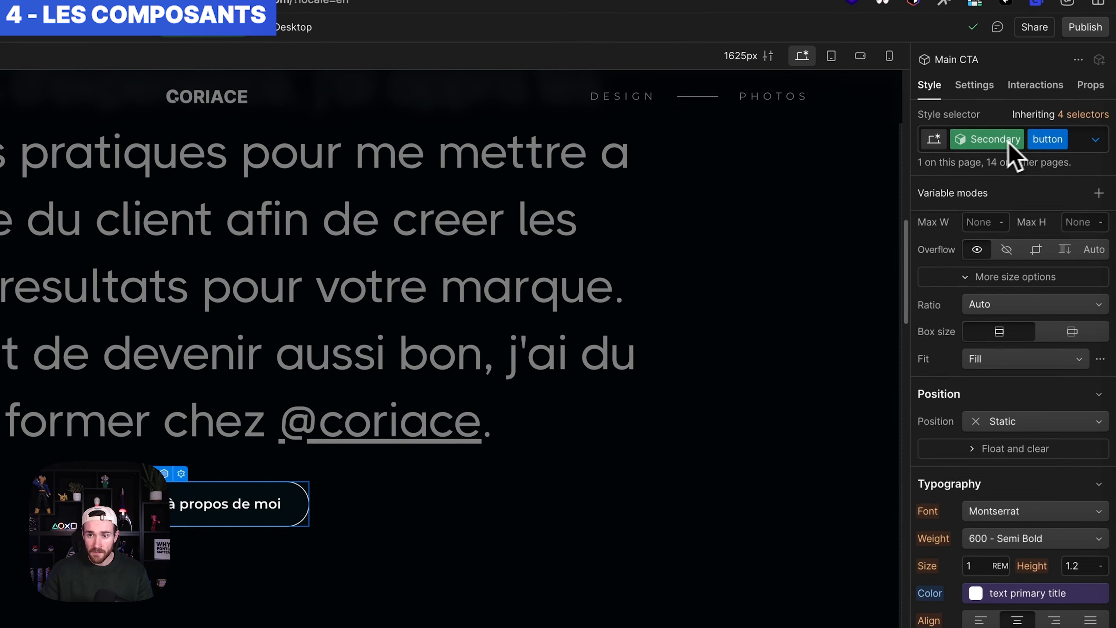
pyautogui.click(1008, 142)
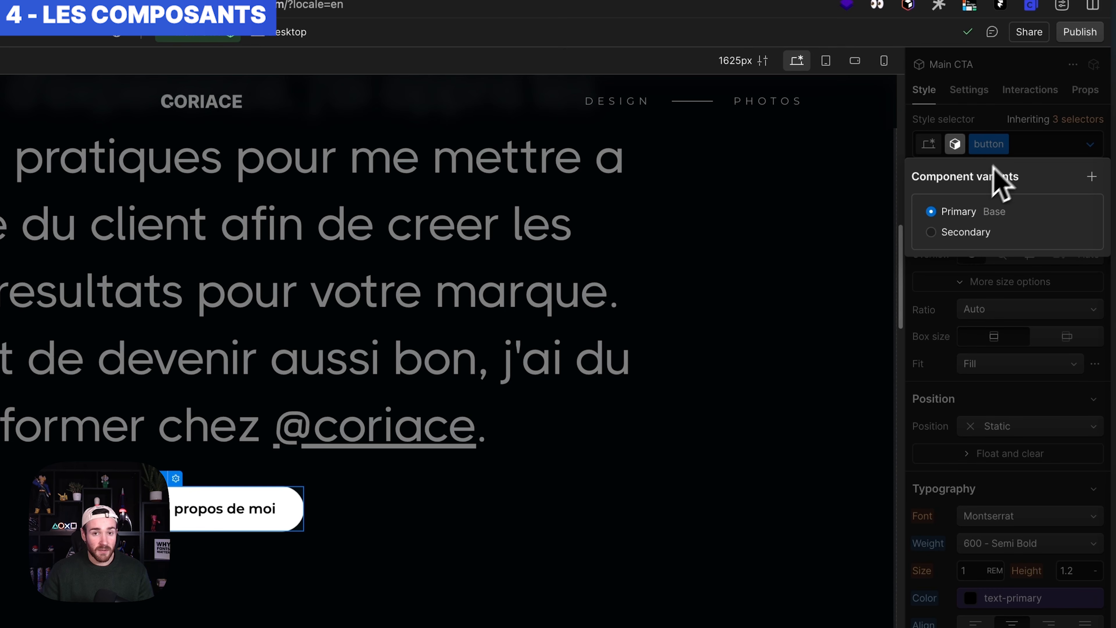
pyautogui.click(991, 150)
pyautogui.doubleClick(284, 450)
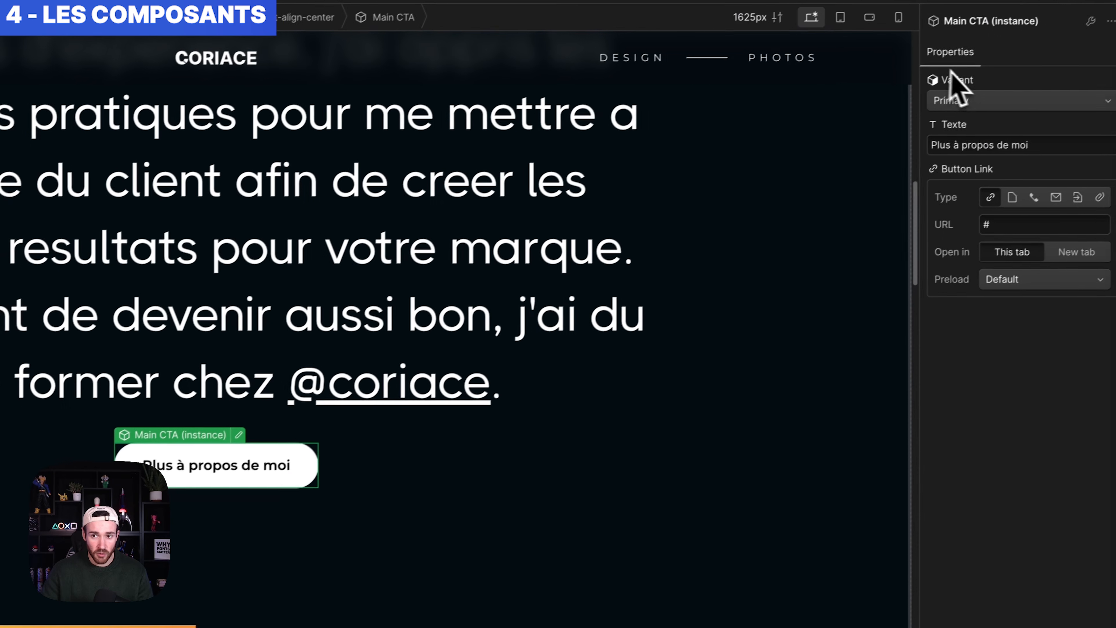
# Switch the "Plus à propos de moi" button instance to the Secondary variant and back to Primary
pyautogui.click(951, 100)
pyautogui.click(964, 121)
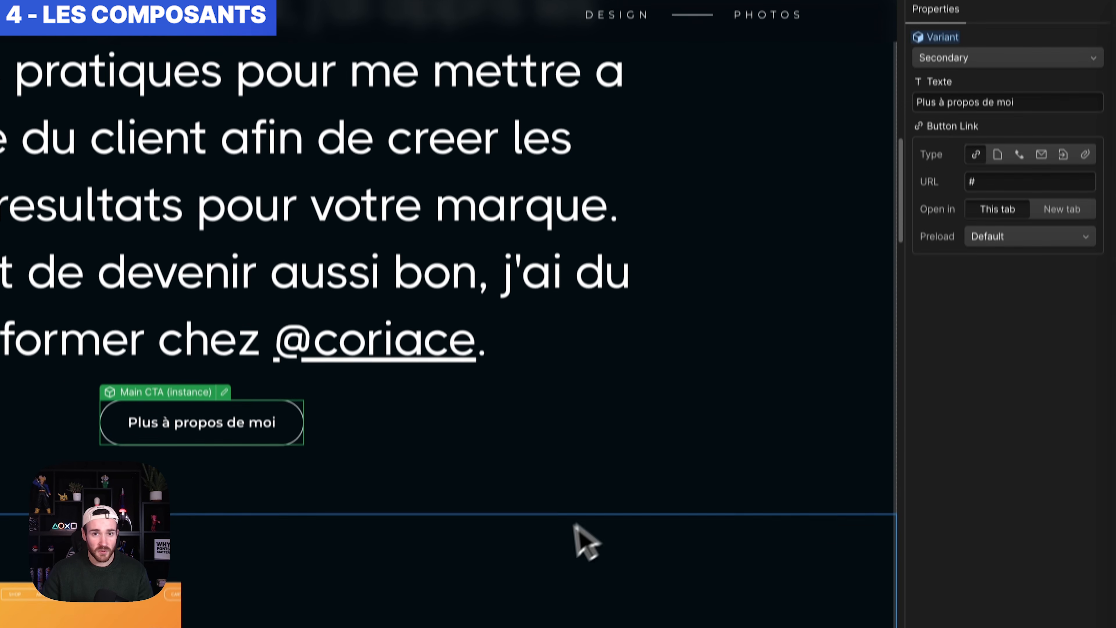
pyautogui.click(931, 55)
pyautogui.click(936, 41)
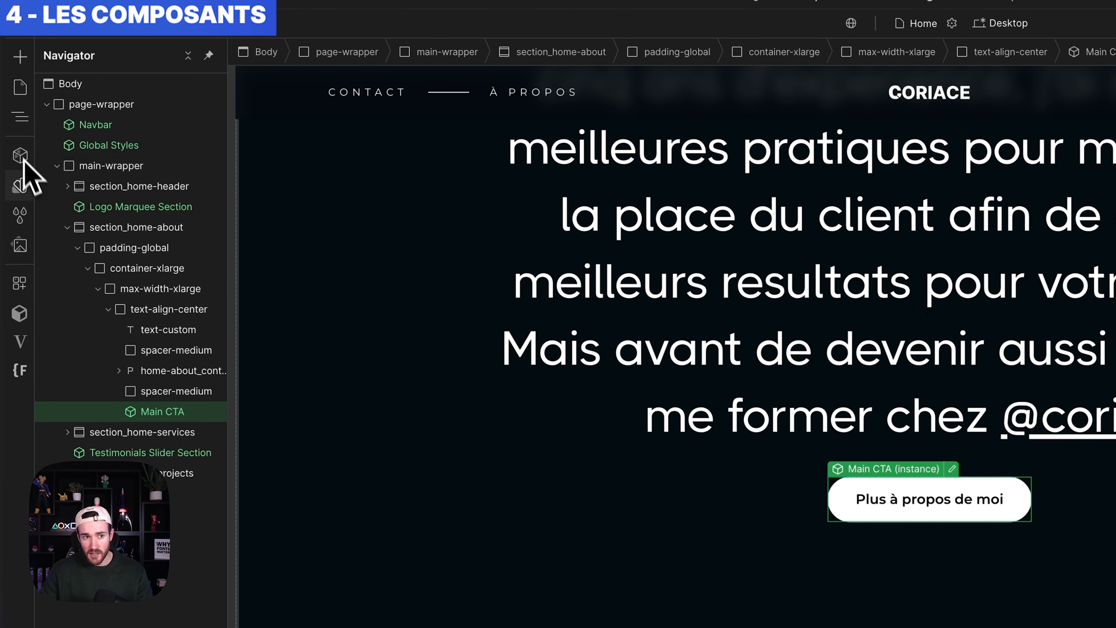
# Insert a second Main CTA instance from the component library above the existing button, and undo the insertion
pyautogui.click(20, 157)
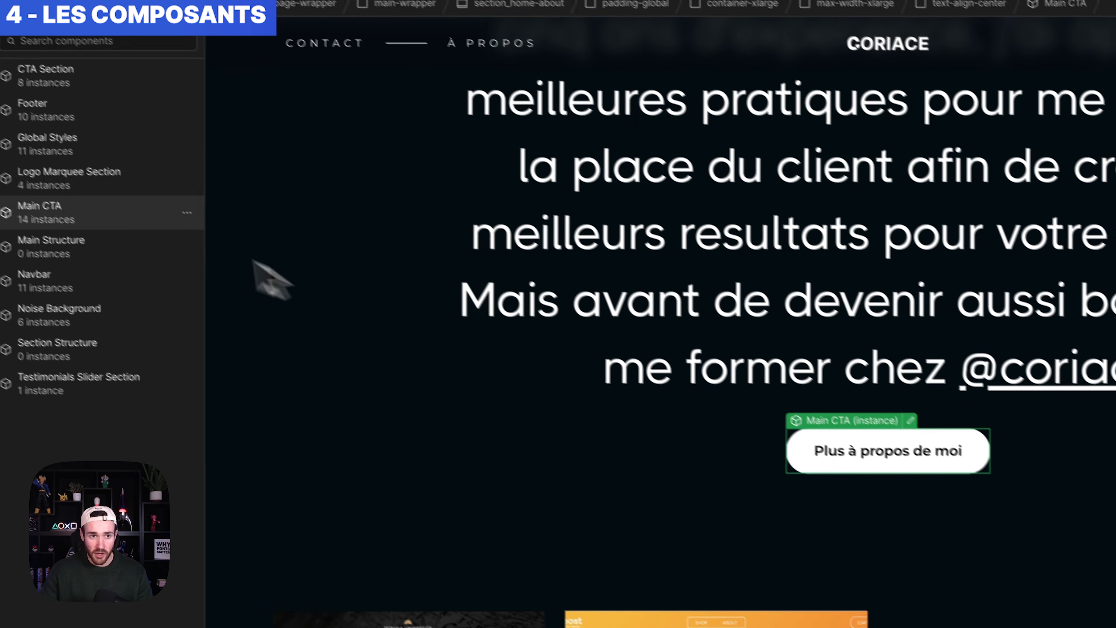
pyautogui.moveTo(99, 237); pyautogui.dragTo(912, 418)
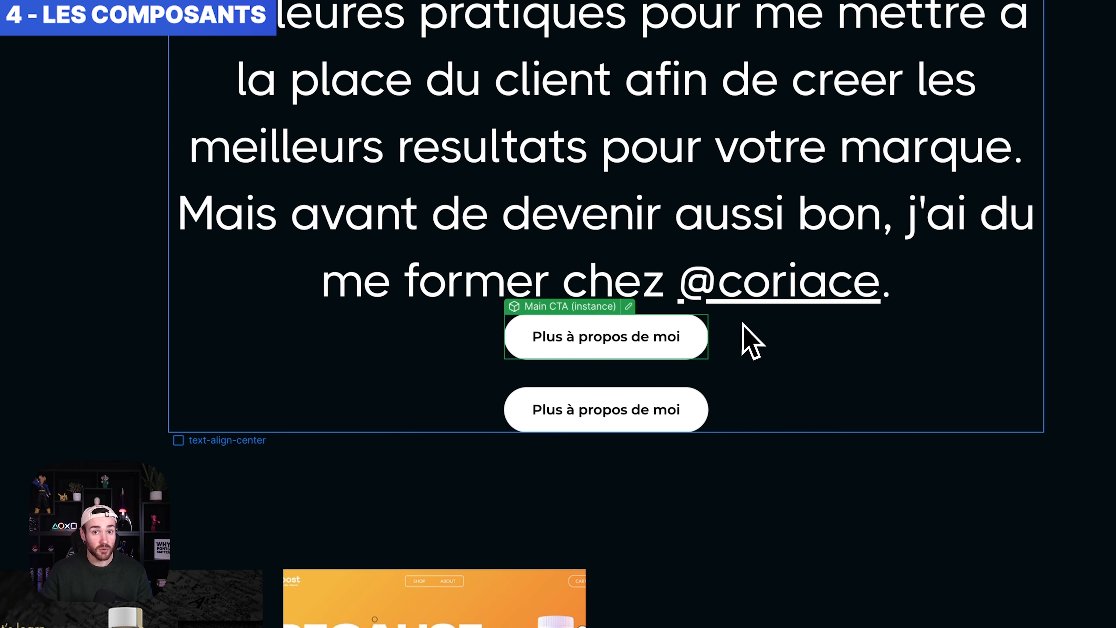
pyautogui.hotkey('ctrl', 'z')
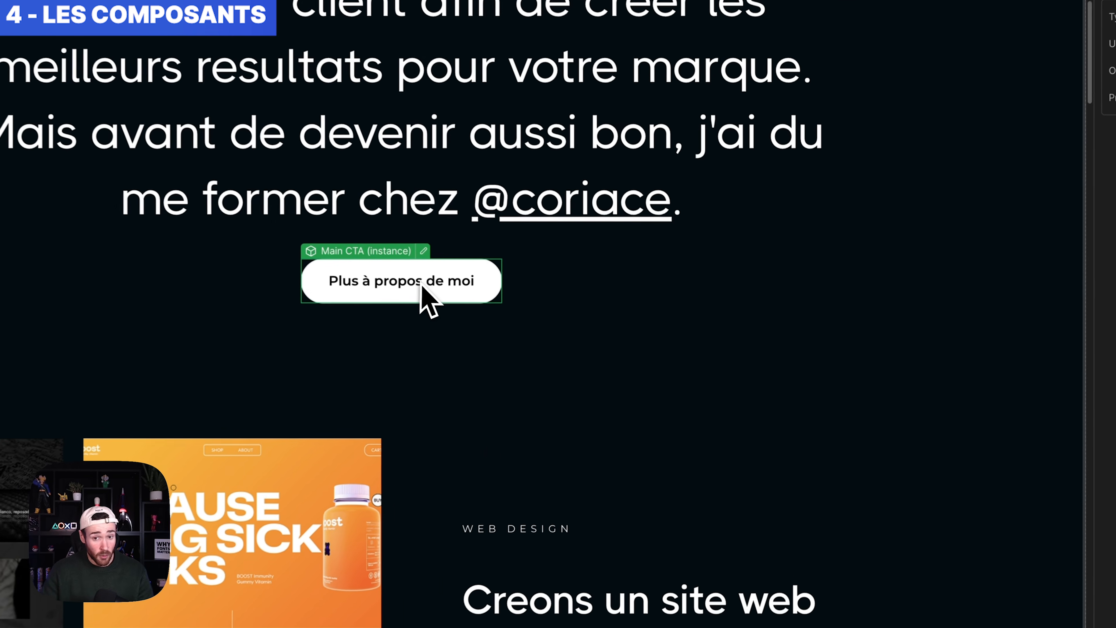
# Open the Main CTA component and examine the button's settings and their linked Button Link and Texte properties
pyautogui.doubleClick(580, 309)
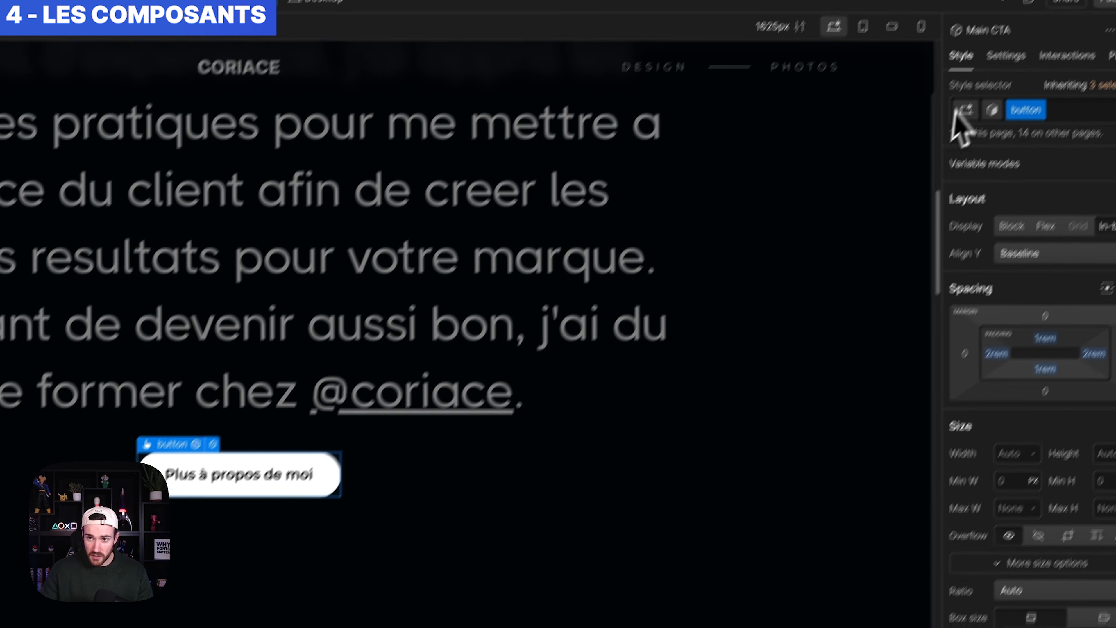
pyautogui.click(968, 101)
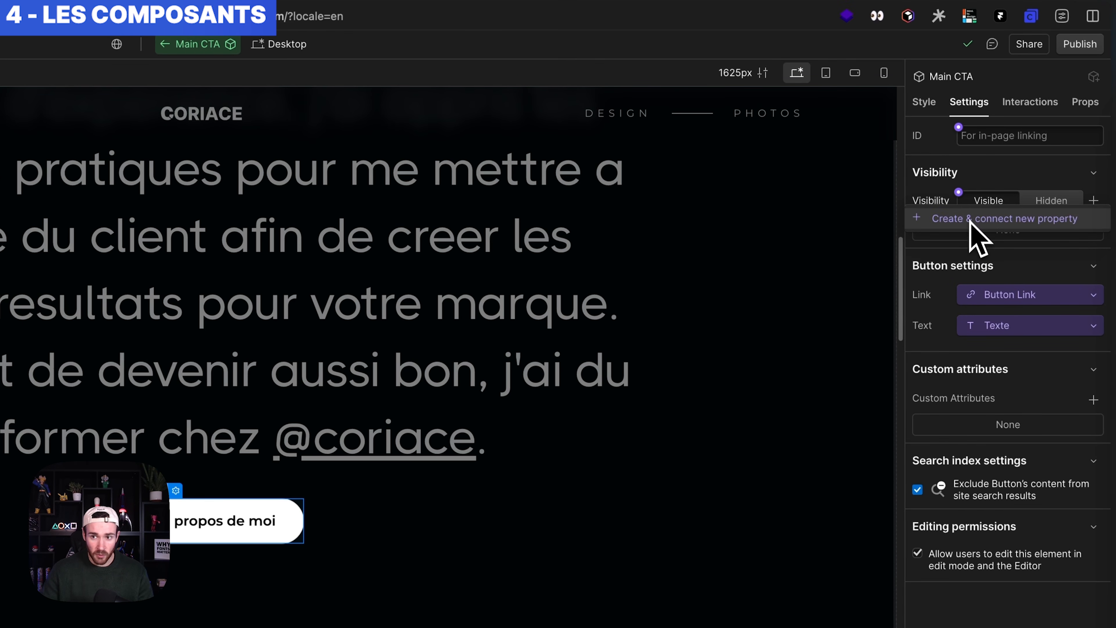
pyautogui.click(619, 361)
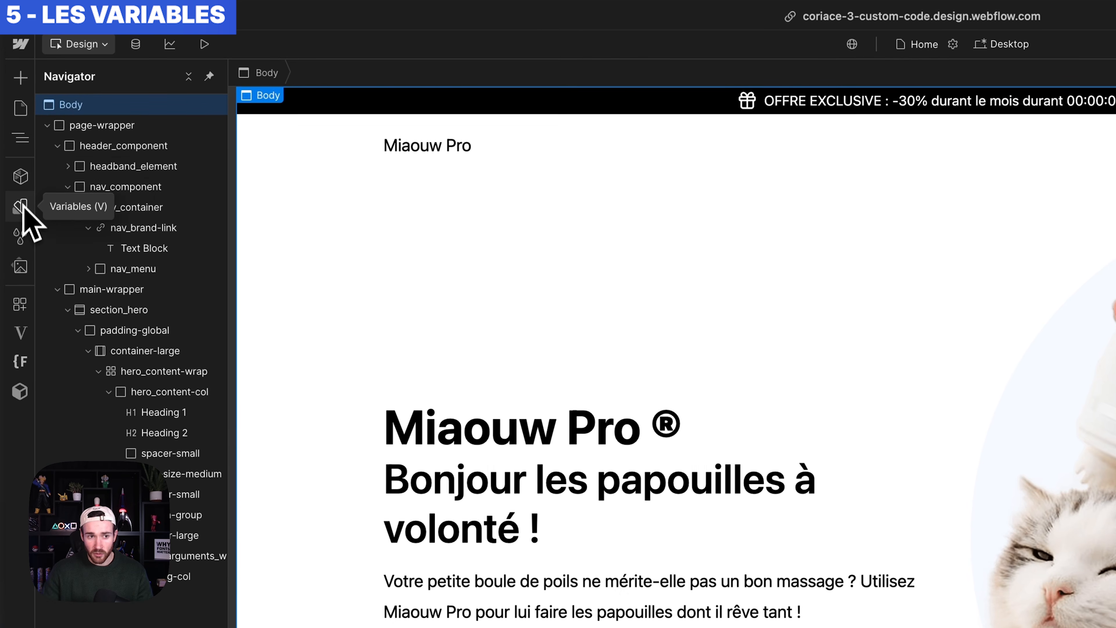
# Examine the Primitives Tokens variable collection and the available types for new variables in the Miaouw Pro site
pyautogui.click(20, 207)
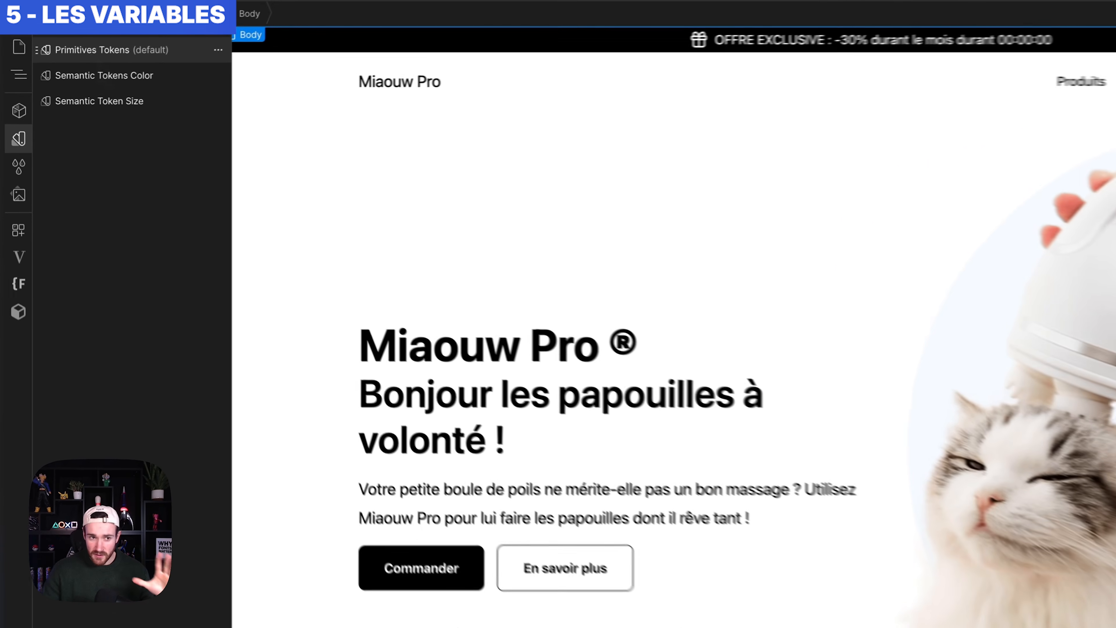
pyautogui.click(63, 72)
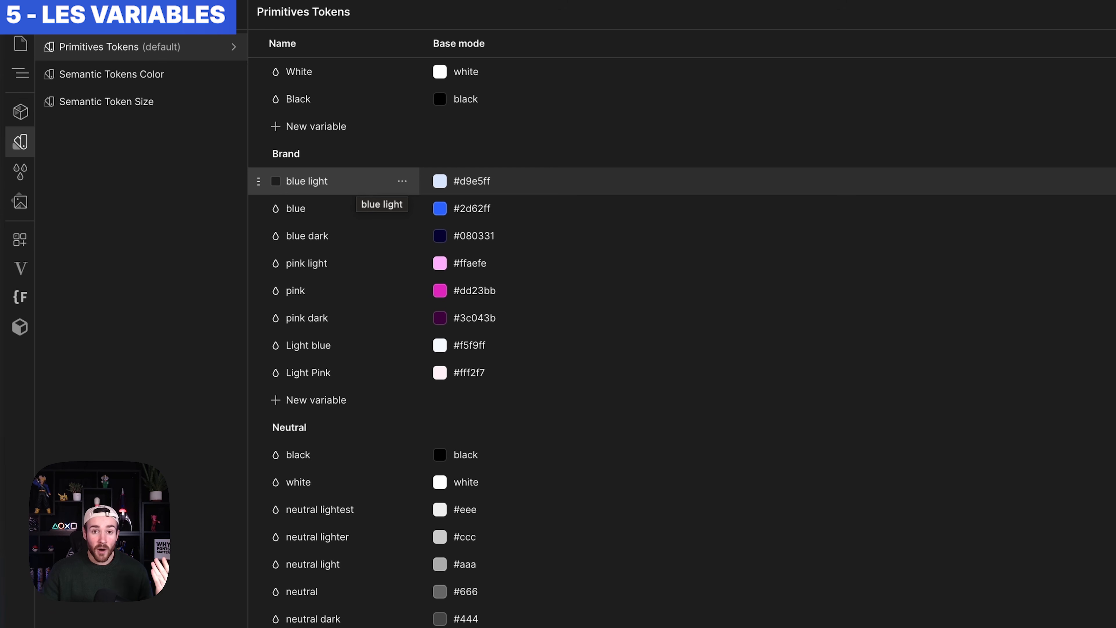
pyautogui.scroll(-10, 473, 249)
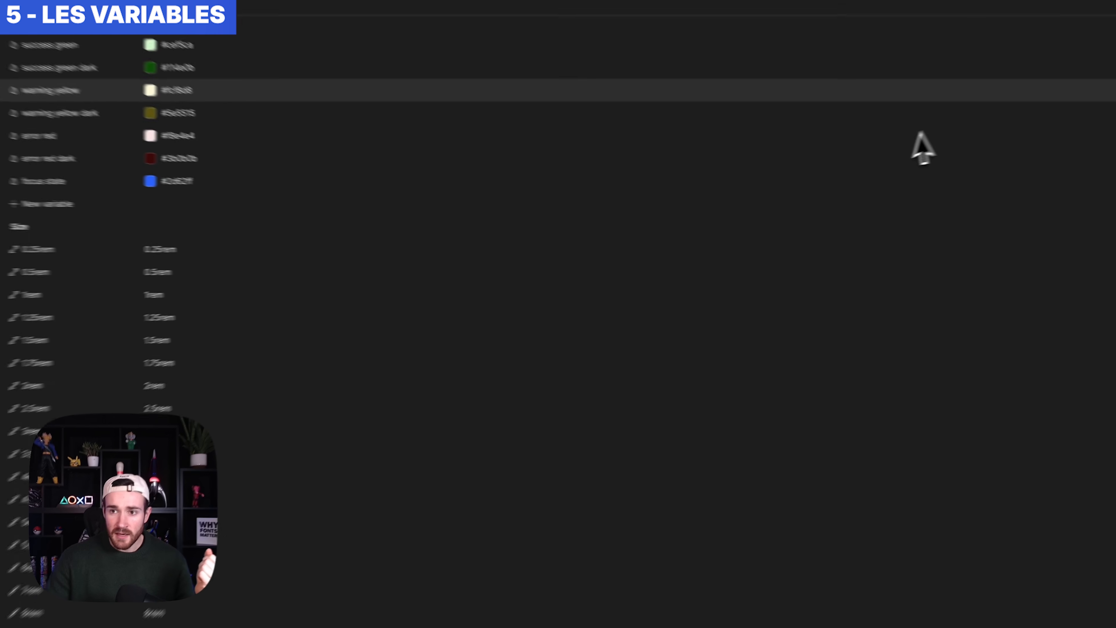
pyautogui.click(1087, 40)
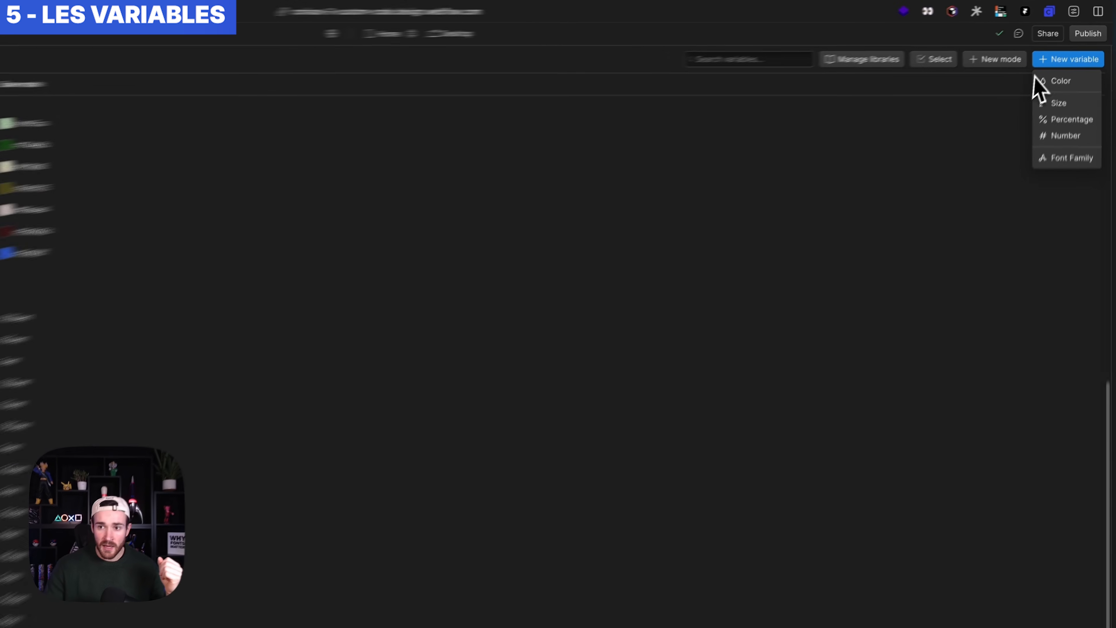
pyautogui.click(1022, 78)
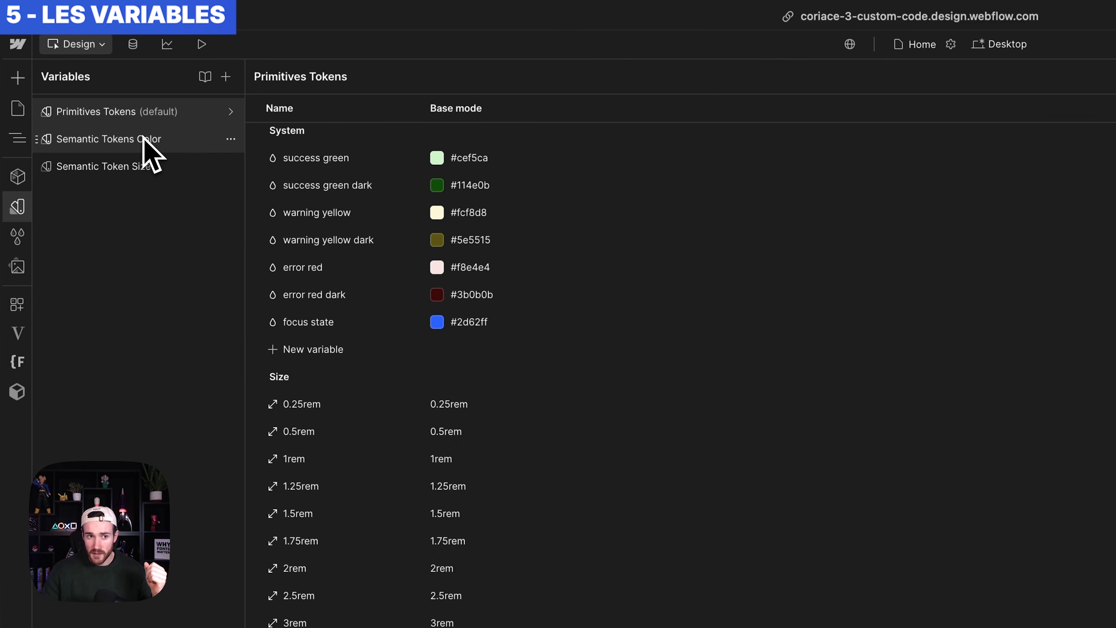
# Examine the Base and Dark modes of the Semantic Tokens Color collection and return to the page
pyautogui.click(143, 138)
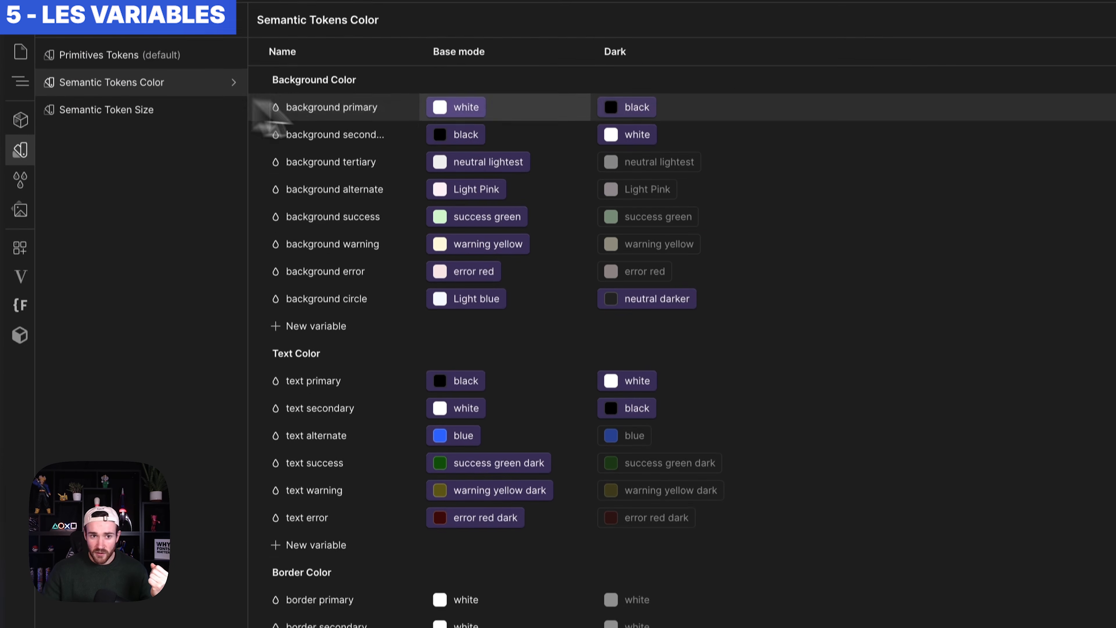
pyautogui.click(179, 86)
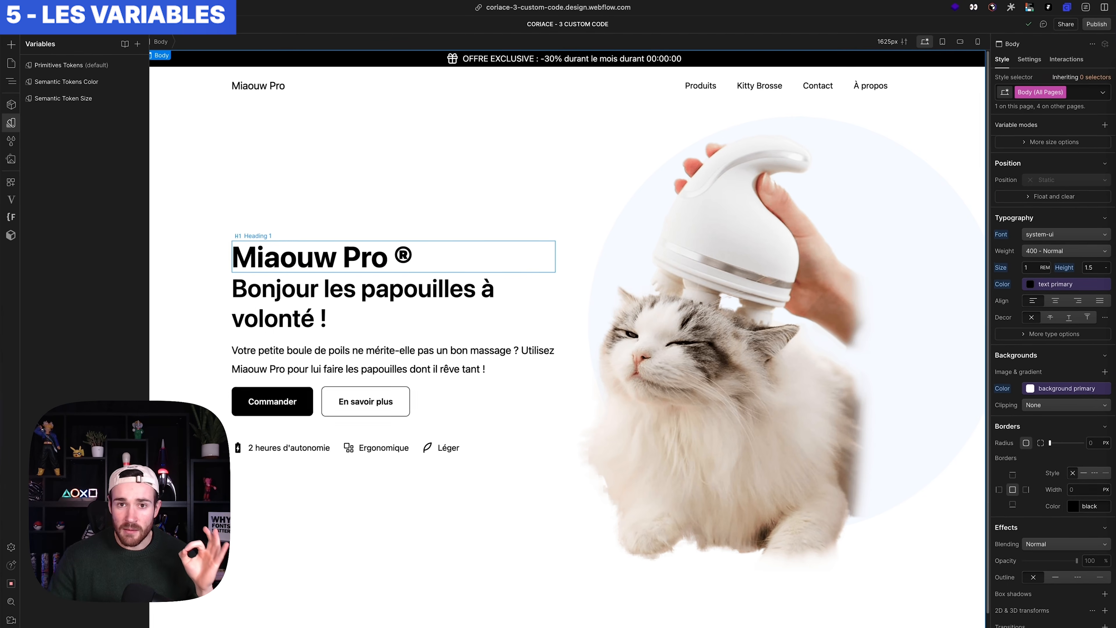
pyautogui.click(290, 266)
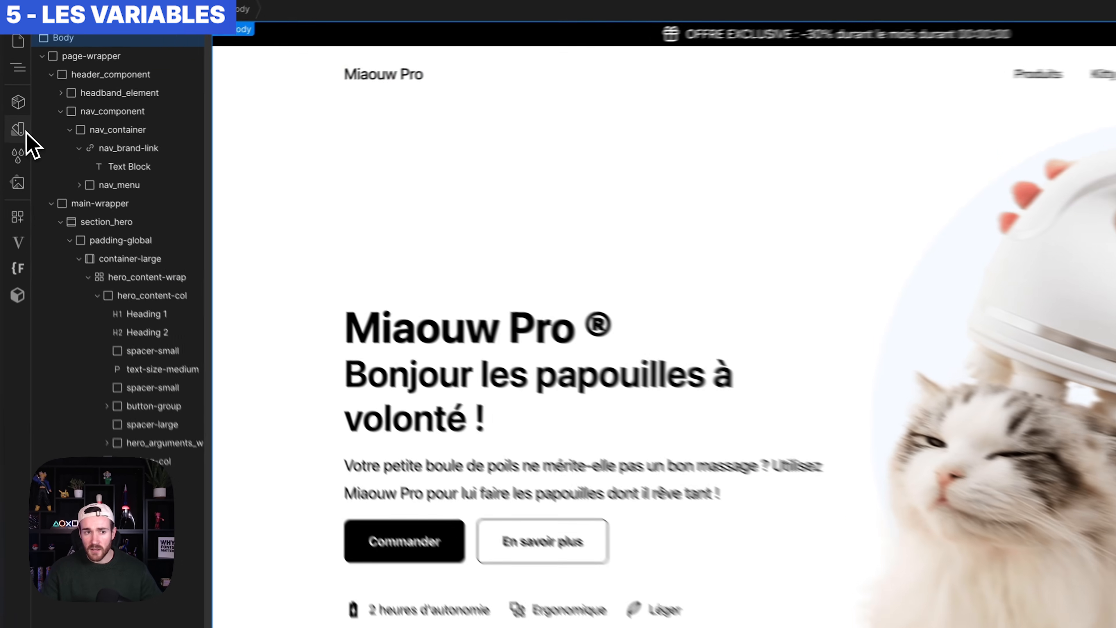
# In Semantic Tokens Color, set the Base mode of background primary to pink light and text primary to pink dark, and return to the page
pyautogui.click(11, 123)
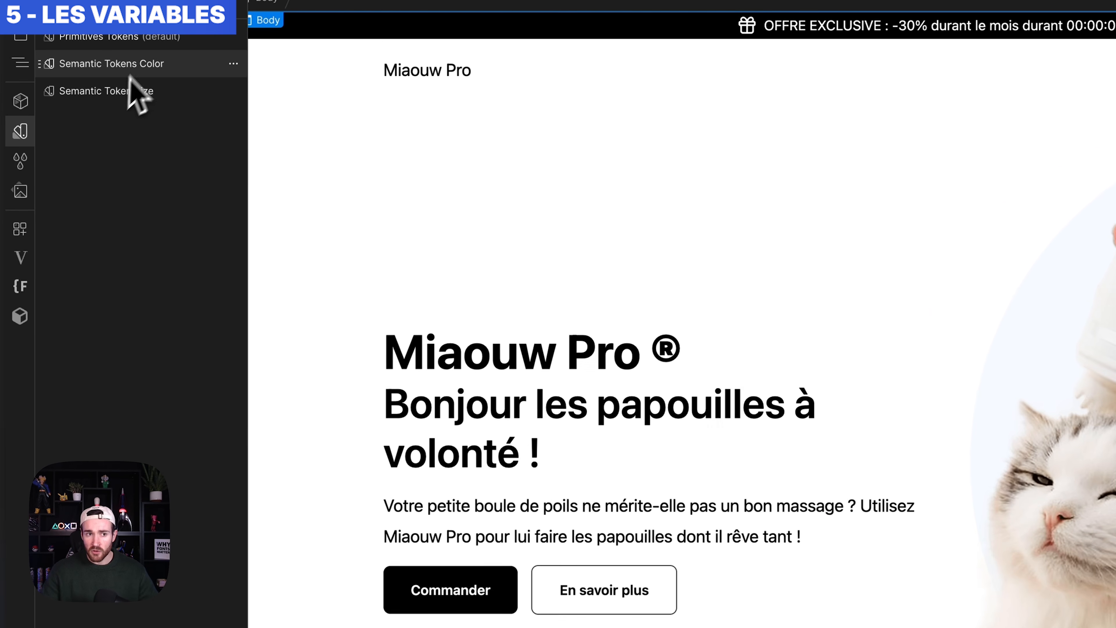
pyautogui.click(113, 71)
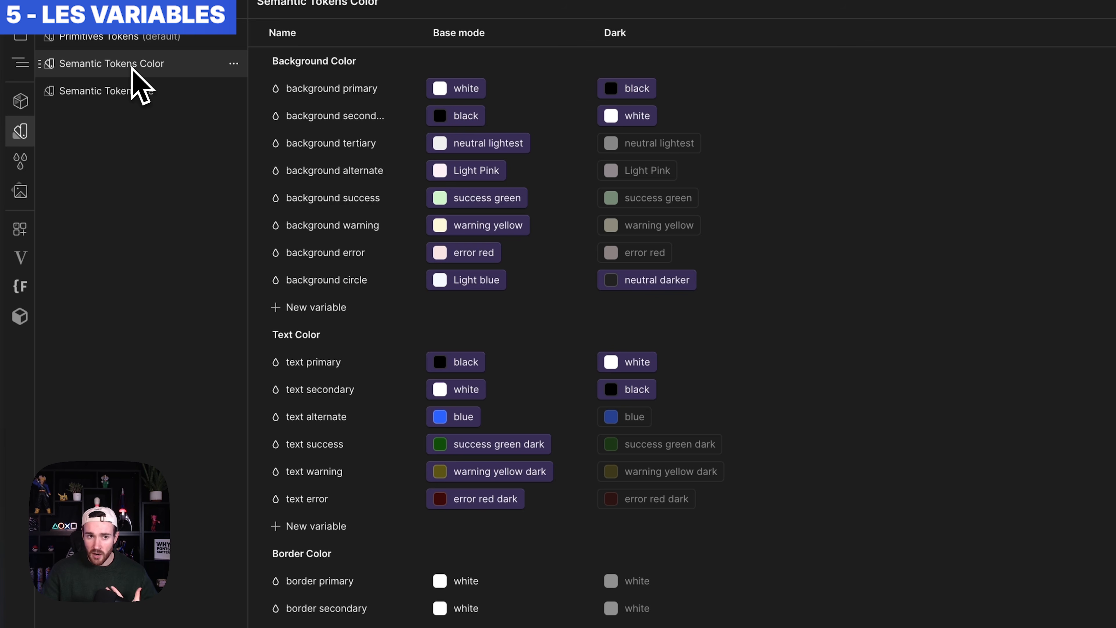
pyautogui.click(465, 89)
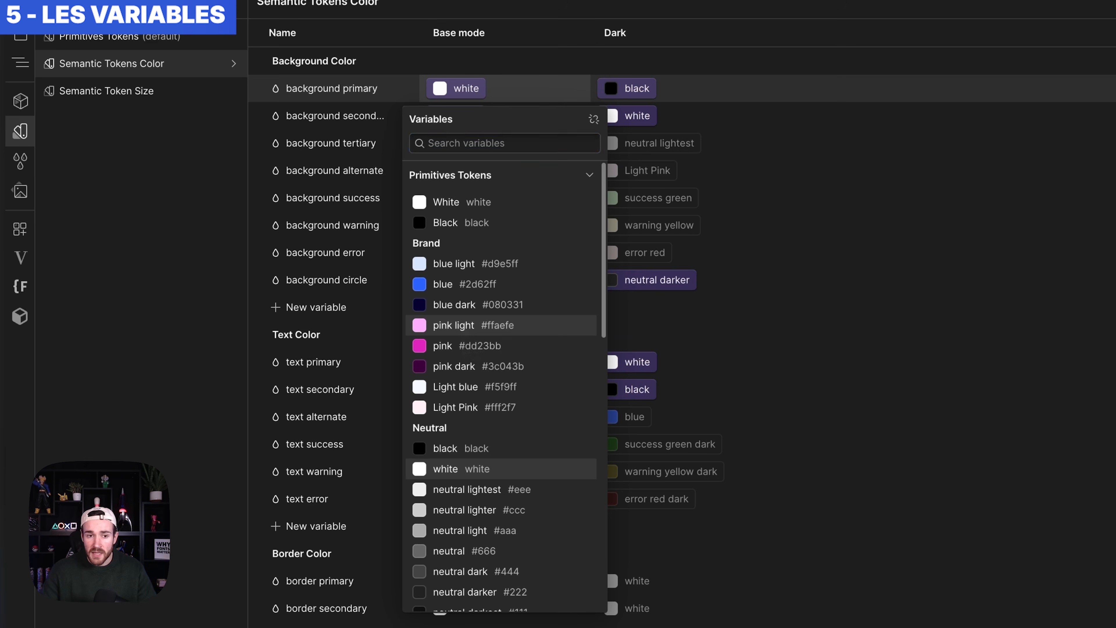
pyautogui.click(453, 325)
pyautogui.click(460, 361)
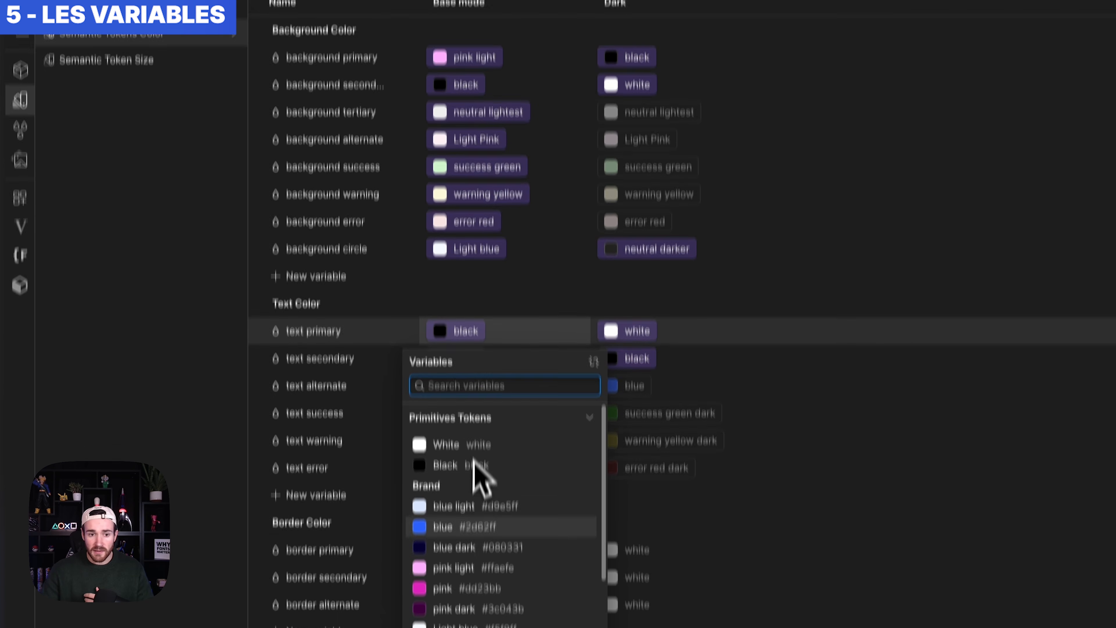
pyautogui.click(457, 609)
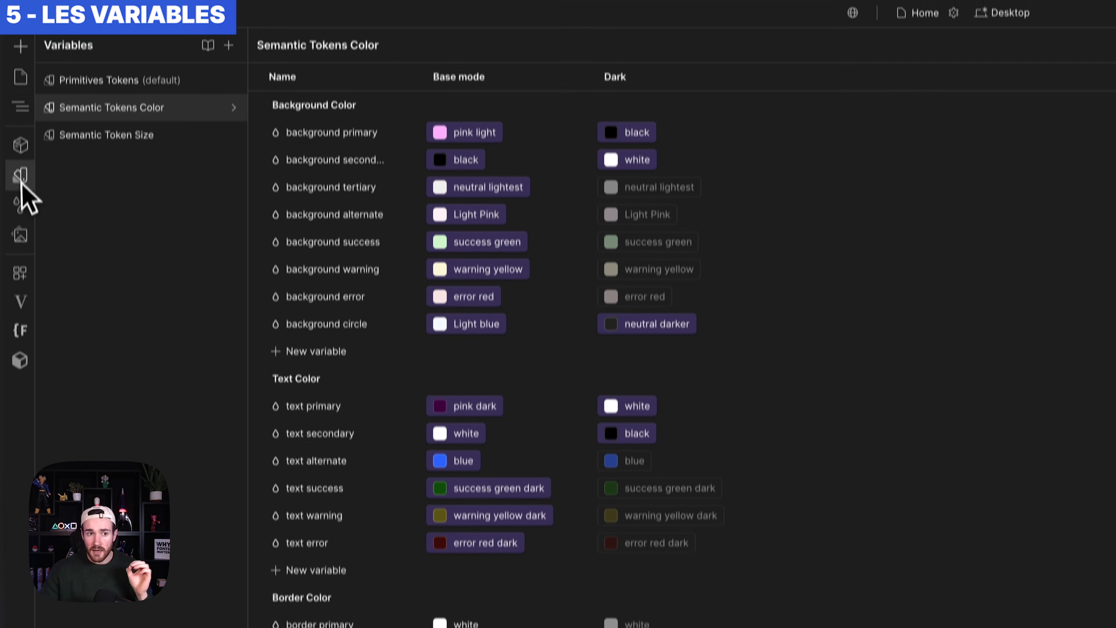
pyautogui.click(21, 176)
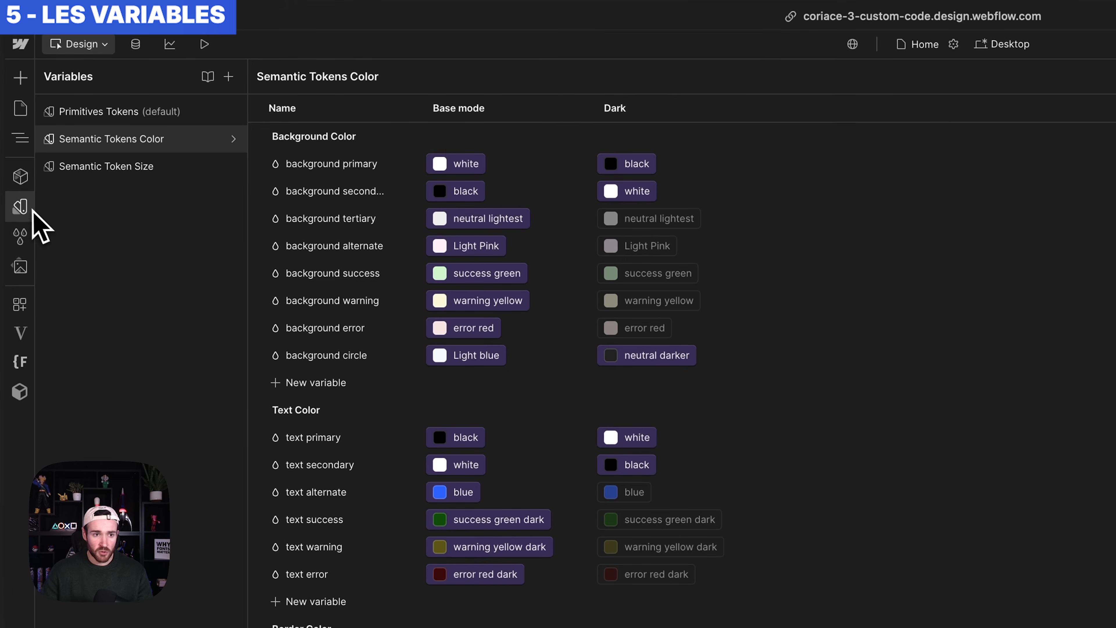
# Add the Semantic Tokens Color variable mode to the Body (All Pages) tag with Base, and switch it to Dark
pyautogui.click(22, 206)
pyautogui.click(71, 104)
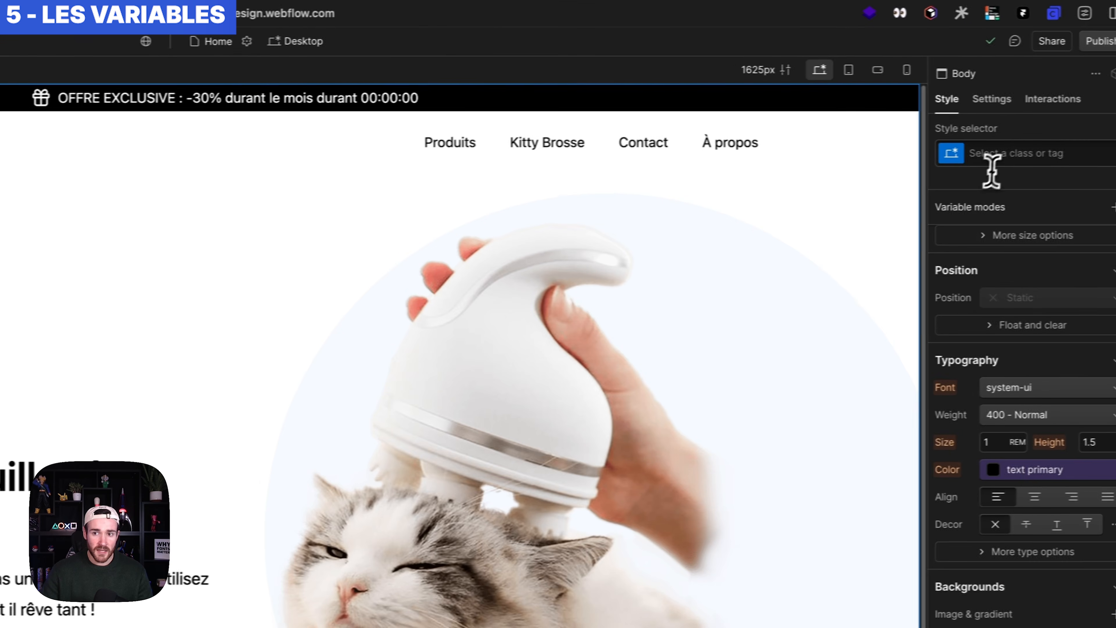
pyautogui.click(991, 171)
pyautogui.click(1011, 248)
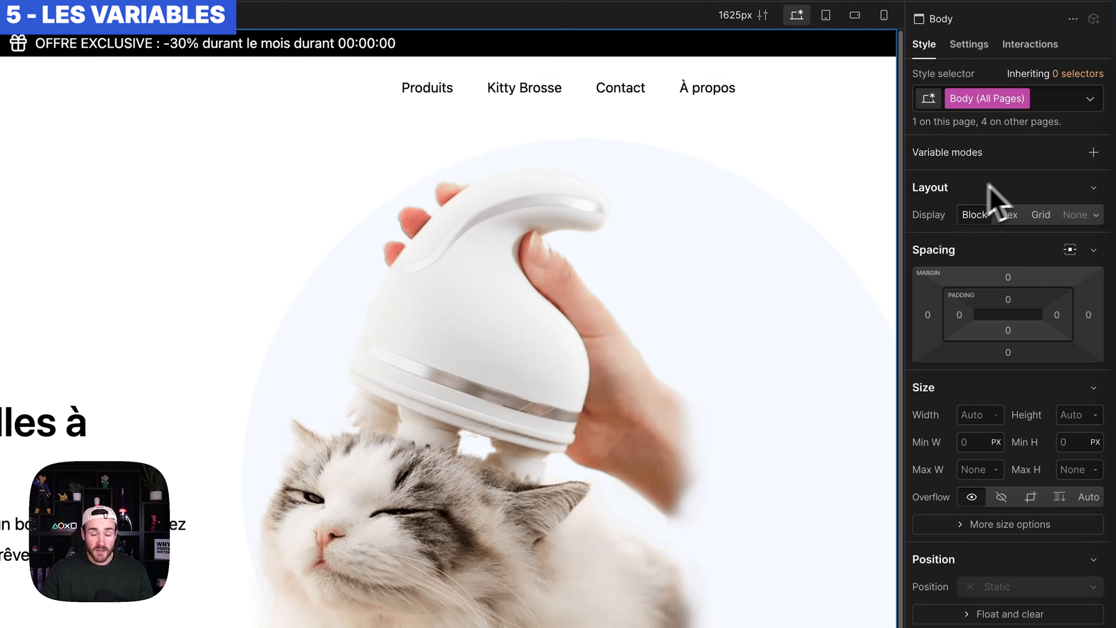
pyautogui.click(1092, 146)
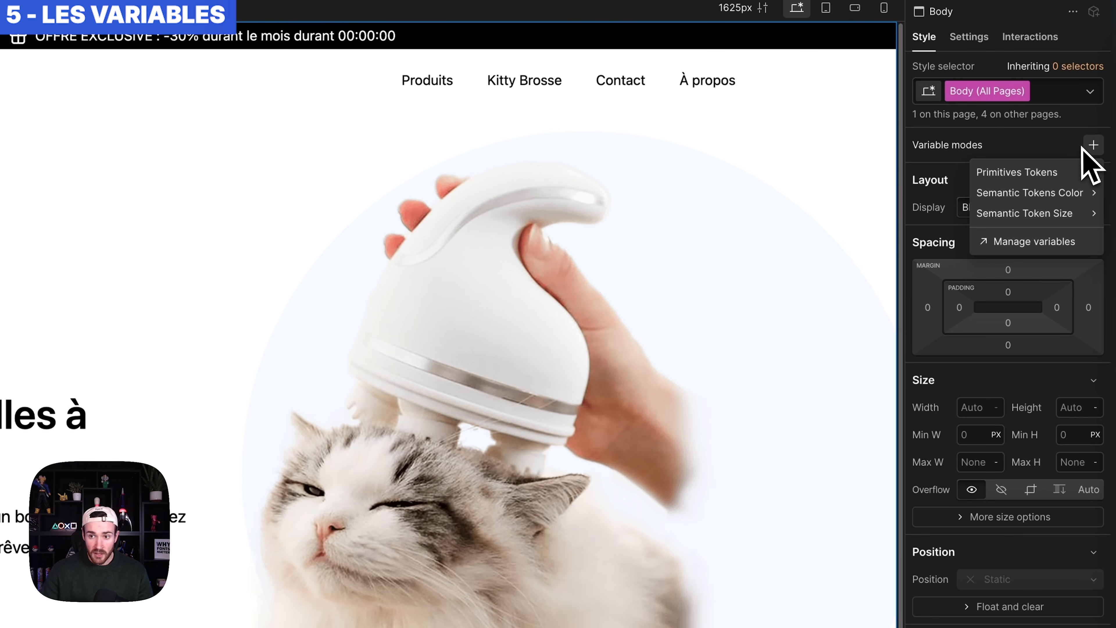
pyautogui.moveTo(1008, 195)
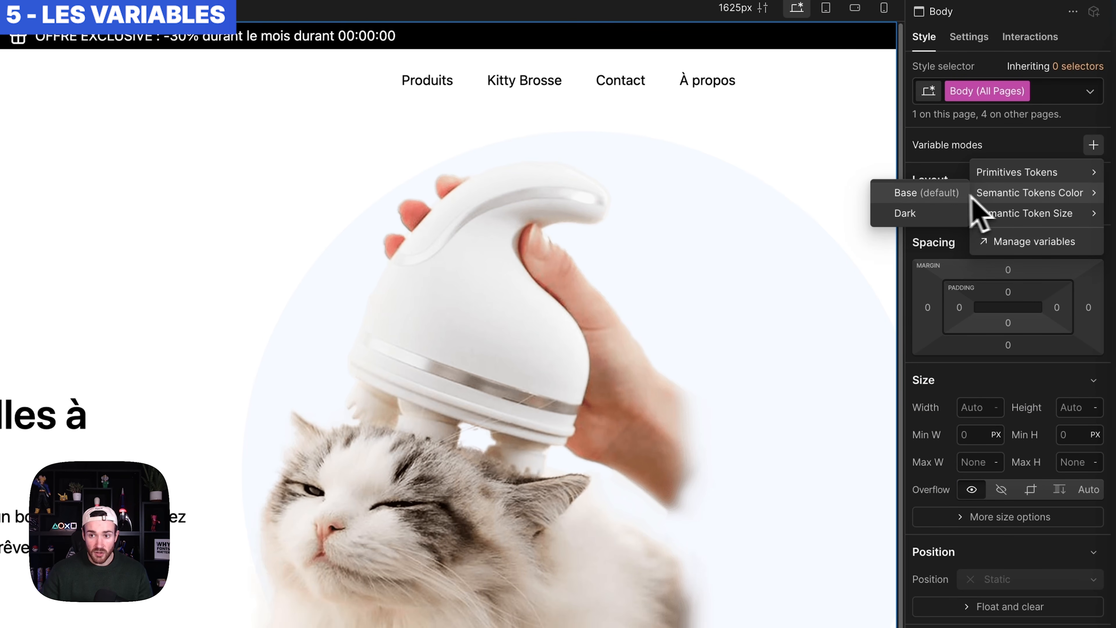
pyautogui.click(927, 193)
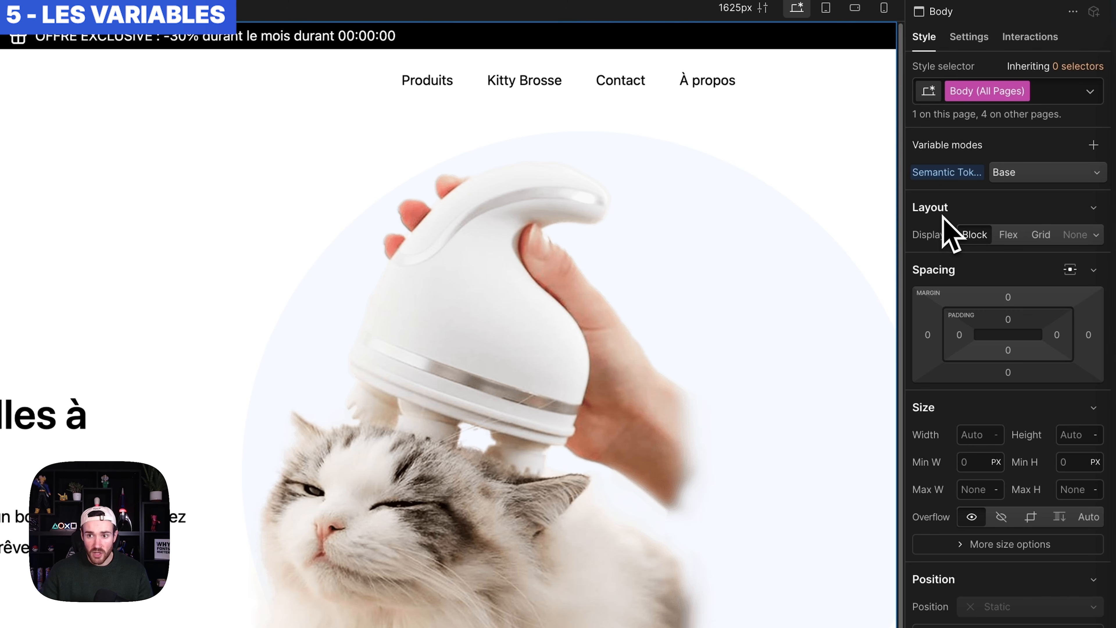
pyautogui.click(1054, 175)
pyautogui.click(1028, 220)
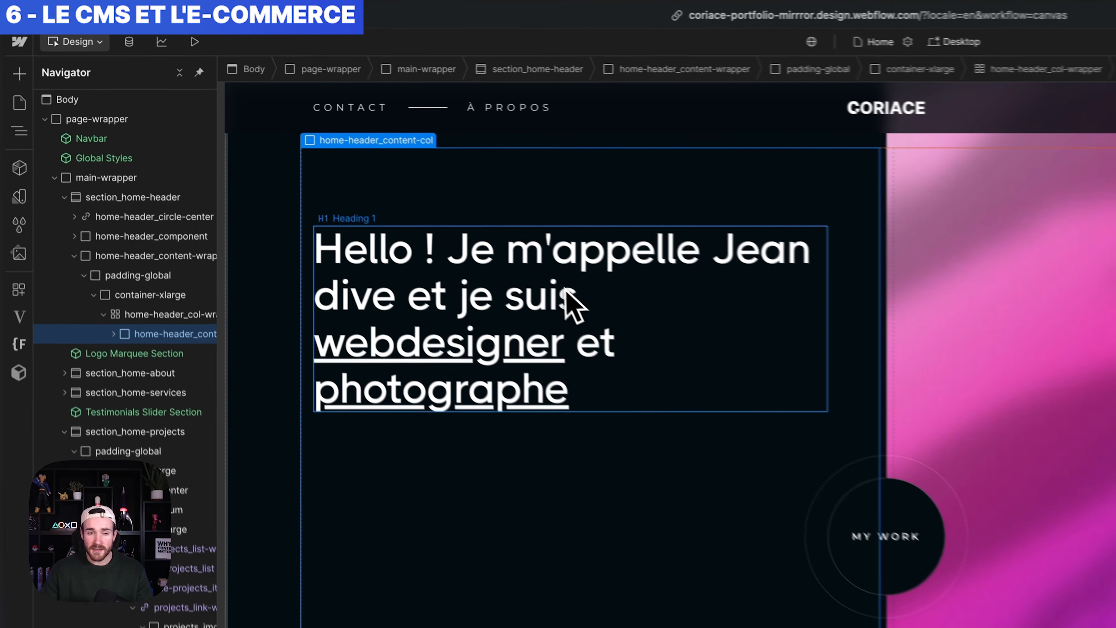
# In the portfolio site's CMS, open the Websites collection and its ShopEase item to examine the fields
pyautogui.click(140, 41)
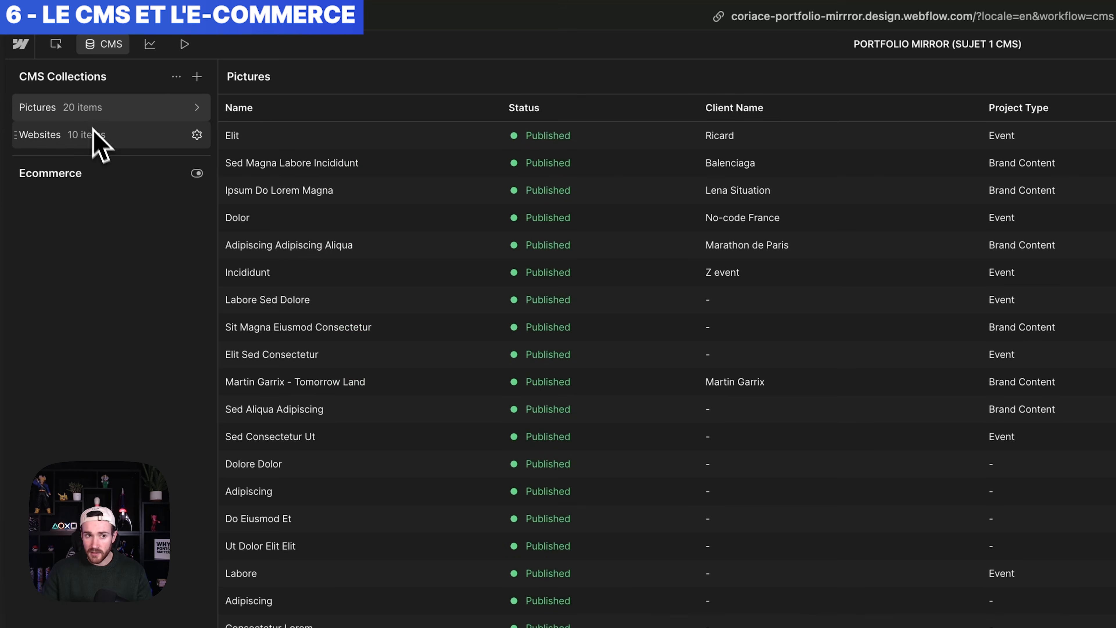
pyautogui.click(100, 142)
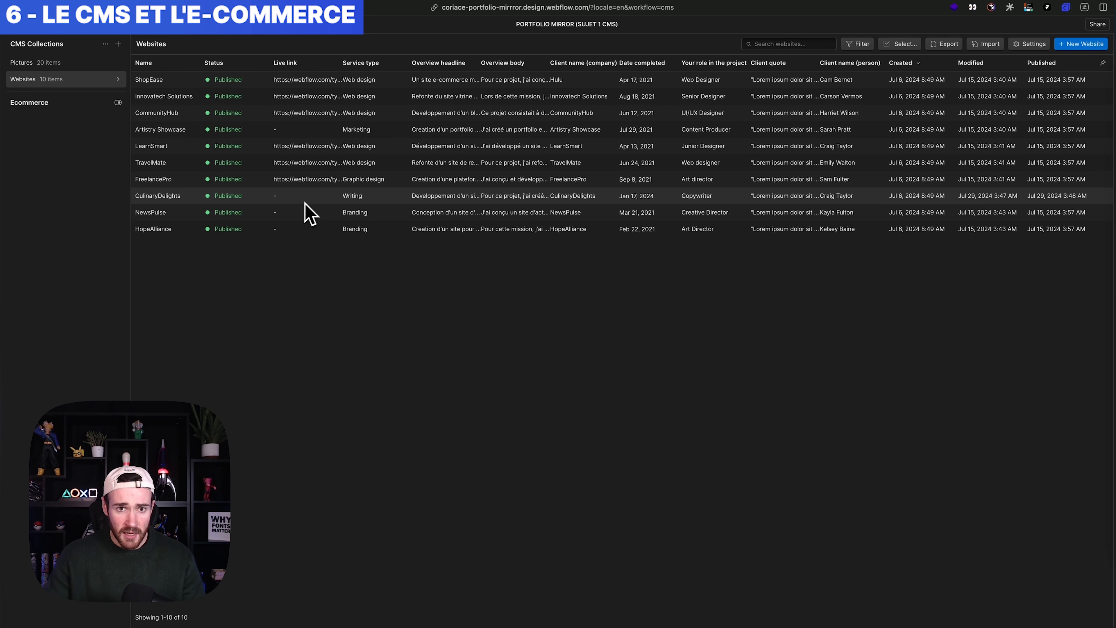
pyautogui.click(397, 81)
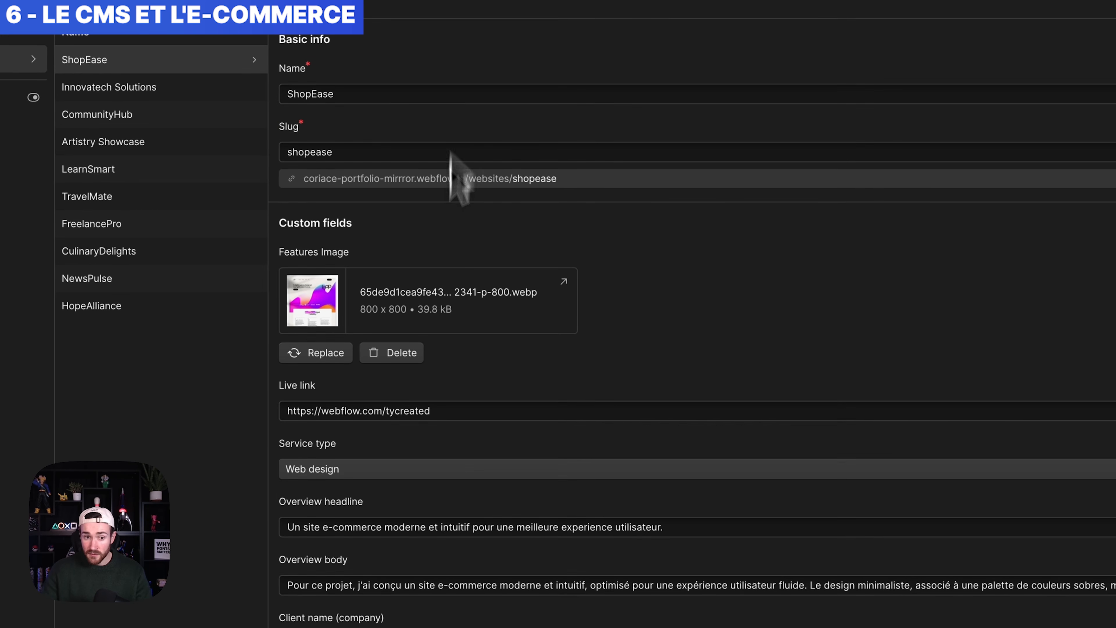
# Examine the ShopEase item's custom fields, open the Artistry Showcase item, and return to the Websites collection list
pyautogui.scroll(-10, 461, 352)
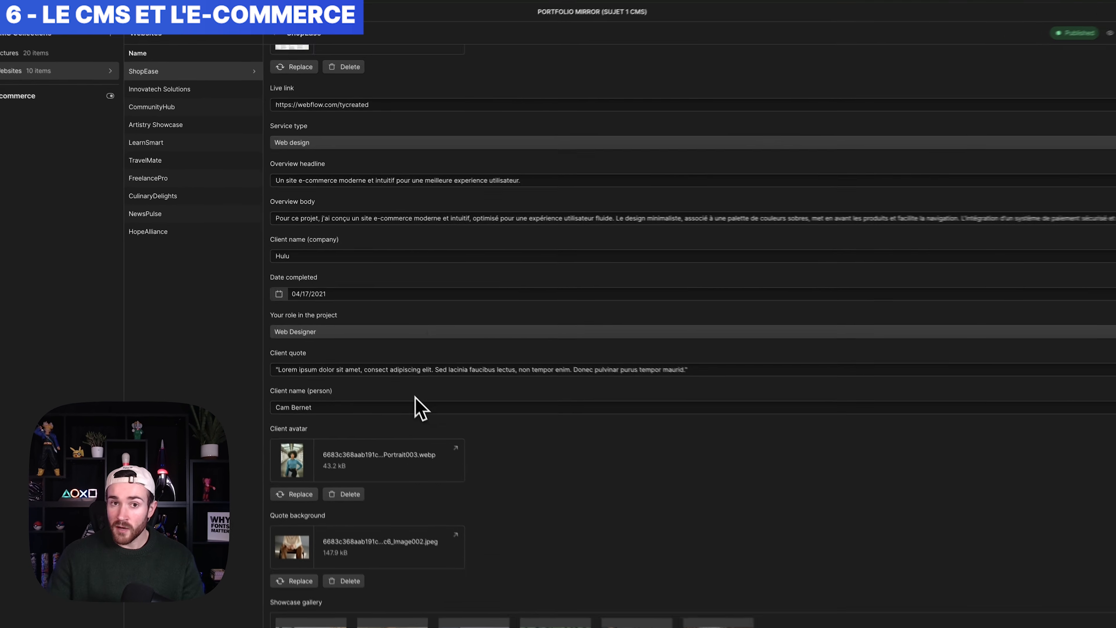
pyautogui.scroll(5, 420, 409)
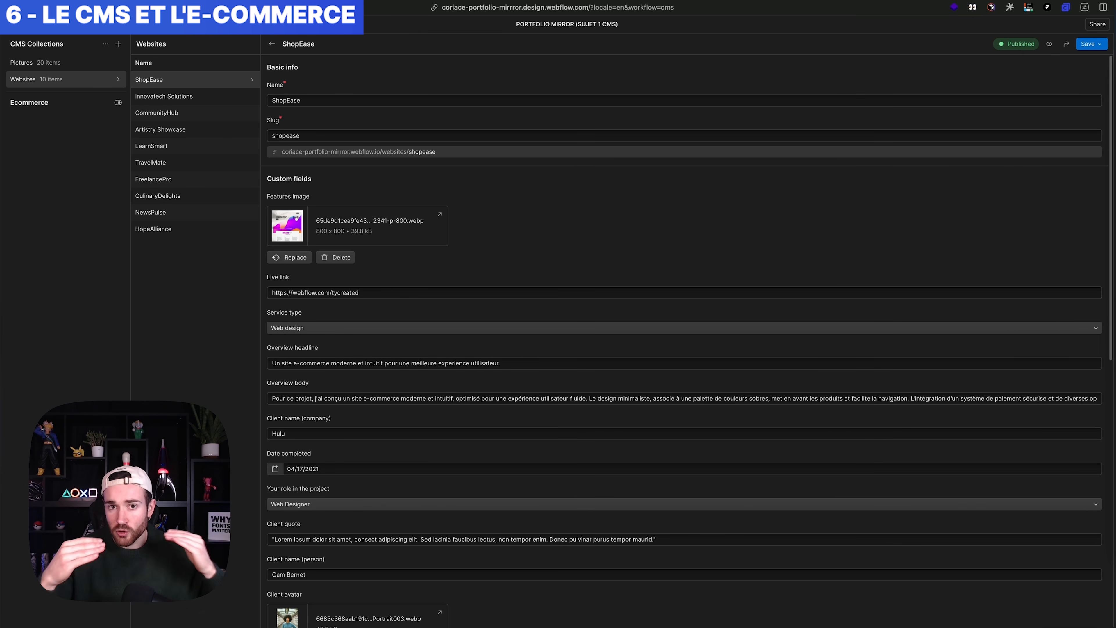
pyautogui.click(217, 96)
pyautogui.click(216, 129)
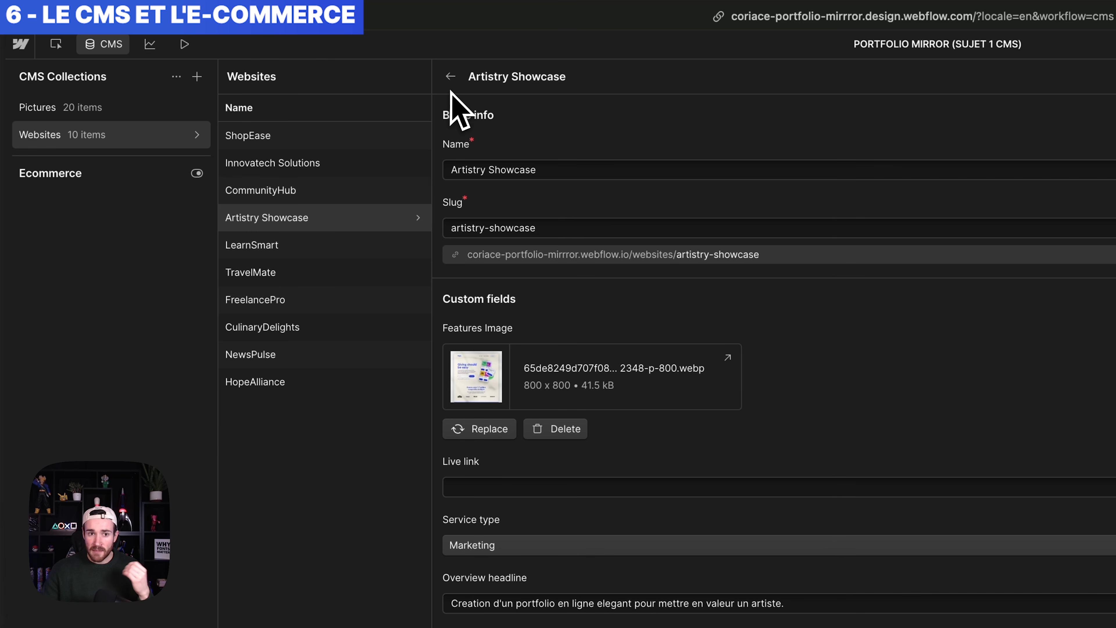
pyautogui.click(451, 78)
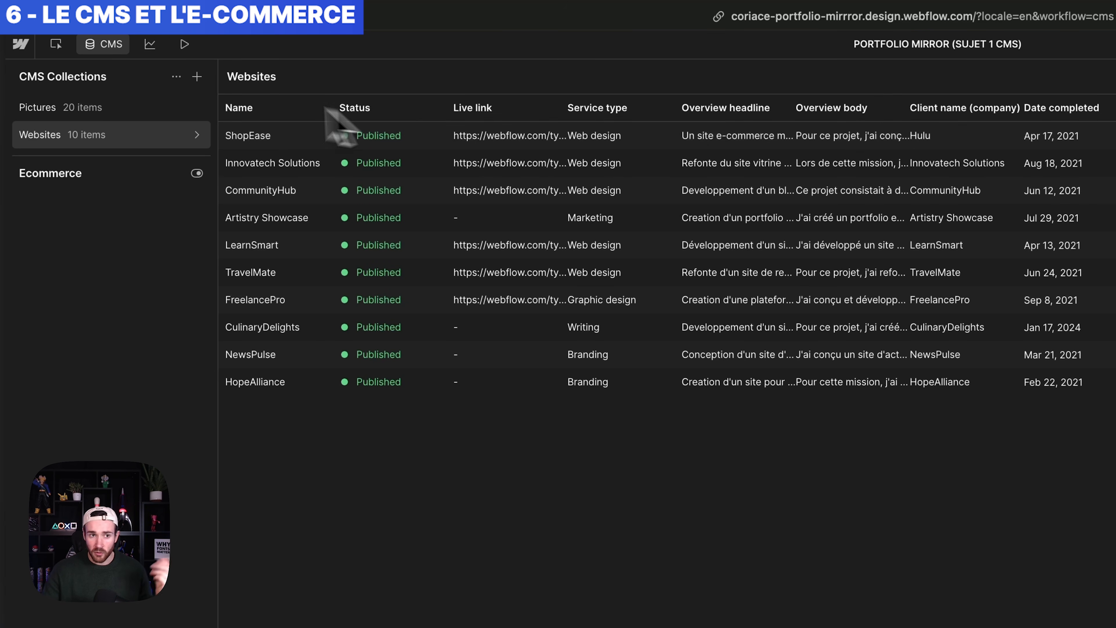
# Return to the Designer and open the Websites Template collection page
pyautogui.click(114, 48)
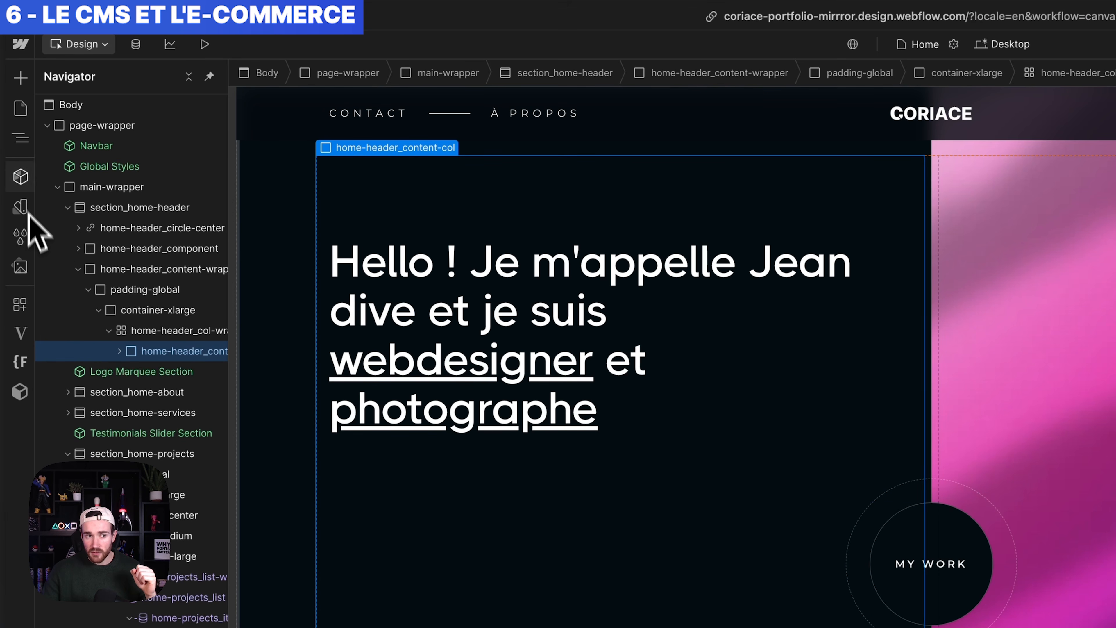
pyautogui.click(18, 112)
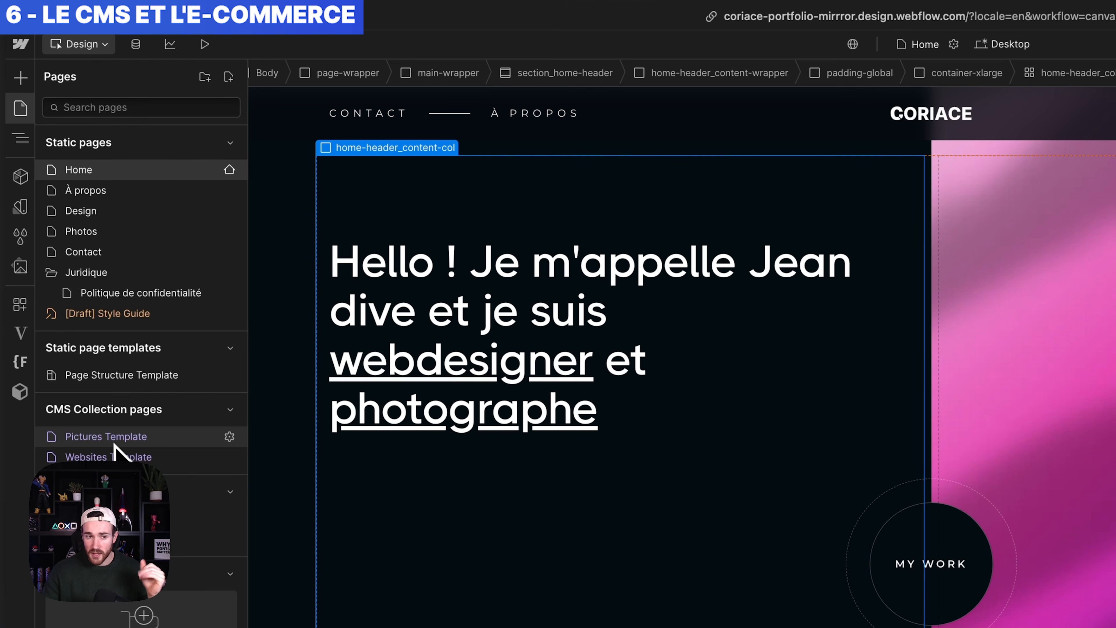
pyautogui.click(107, 456)
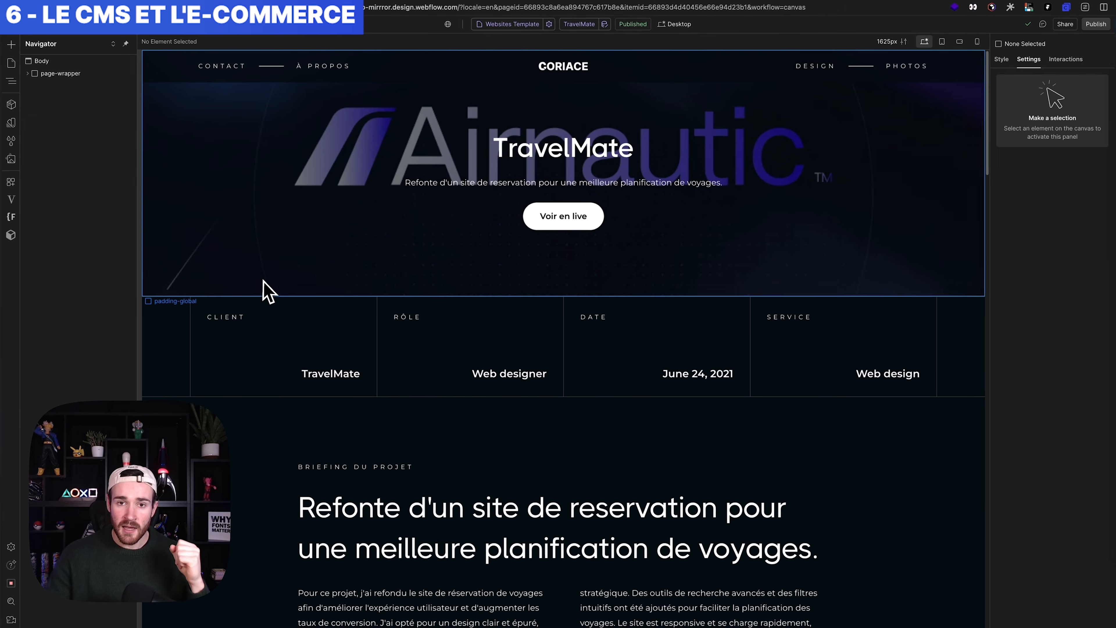
# Preview the Websites Template page with the CommunityHub item and with the FreelancePro item
pyautogui.click(580, 24)
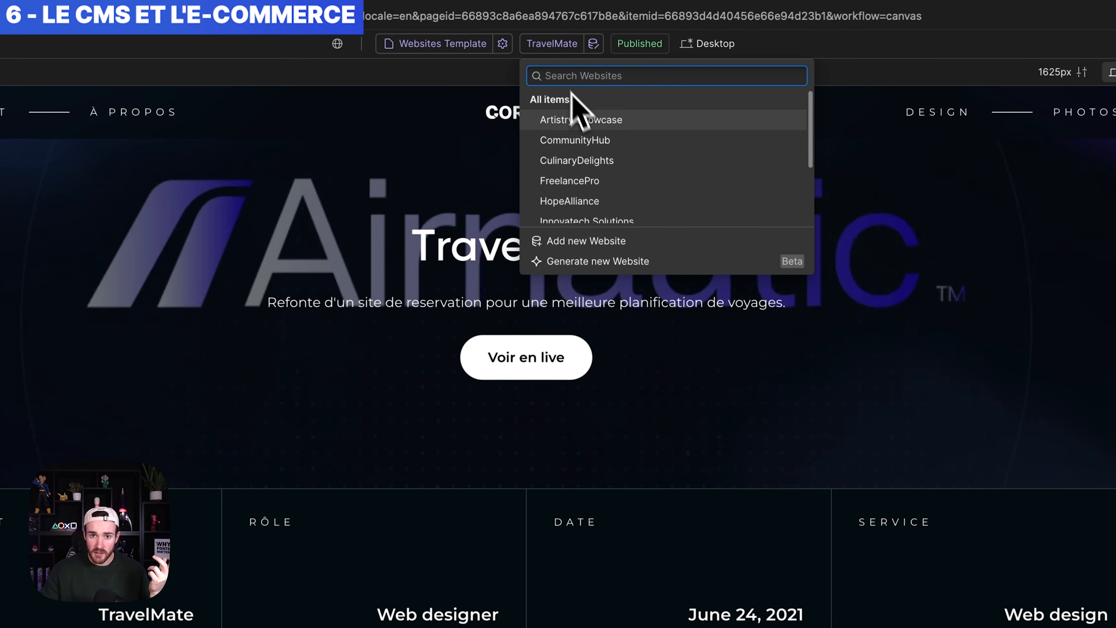
pyautogui.click(574, 140)
pyautogui.click(565, 44)
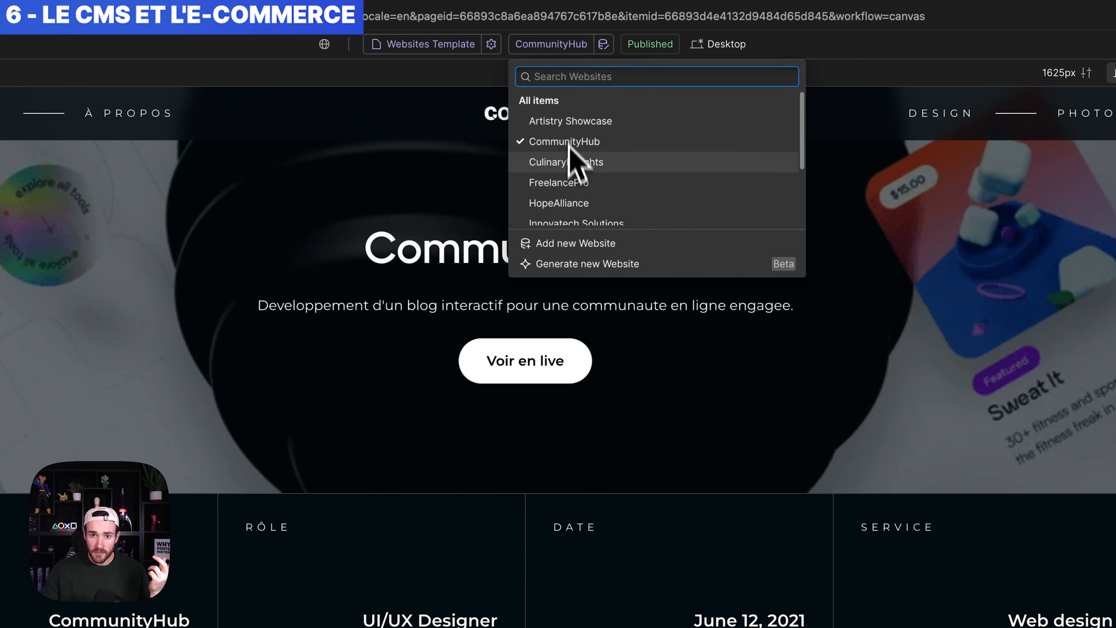
pyautogui.click(571, 182)
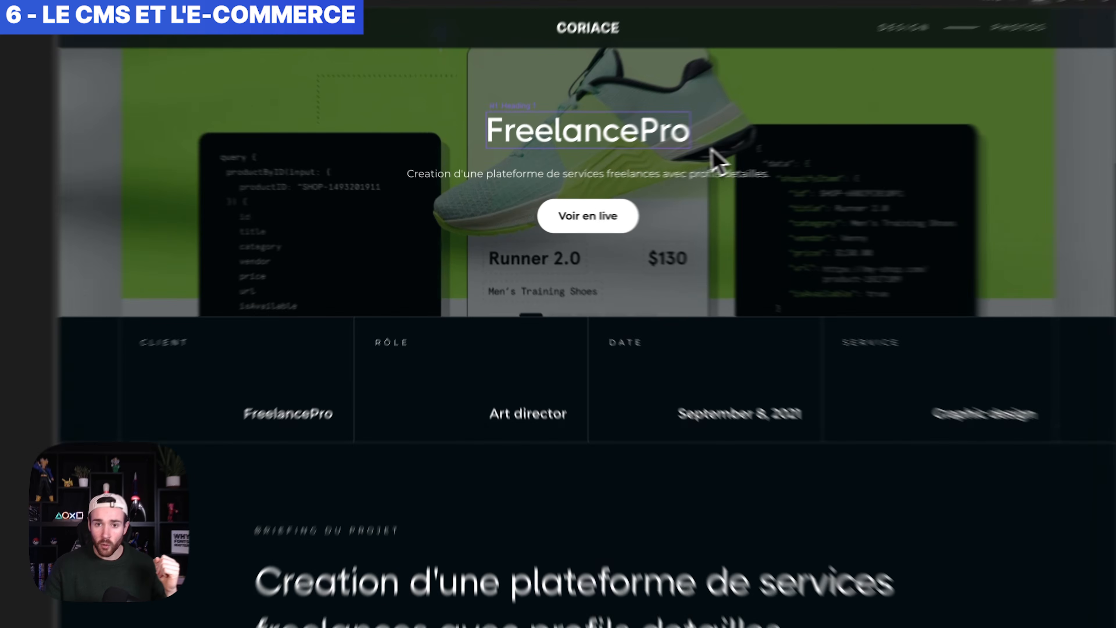
# Inspect the CMS text bindings of the Heading 1 title and of the text block in the Rôle card
pyautogui.click(596, 154)
pyautogui.click(538, 128)
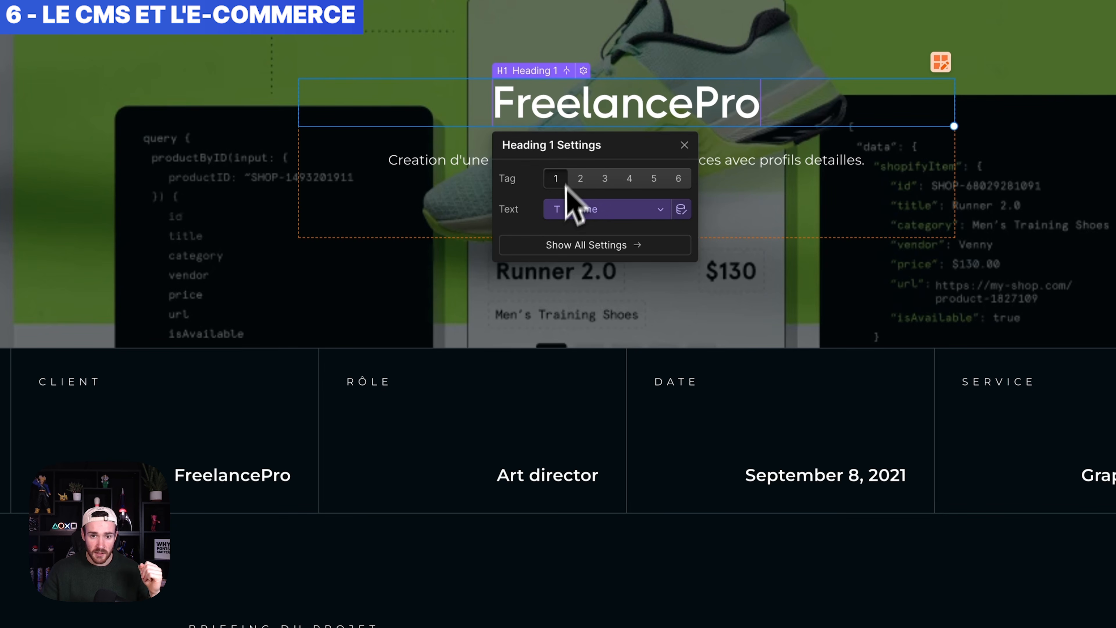
pyautogui.click(364, 243)
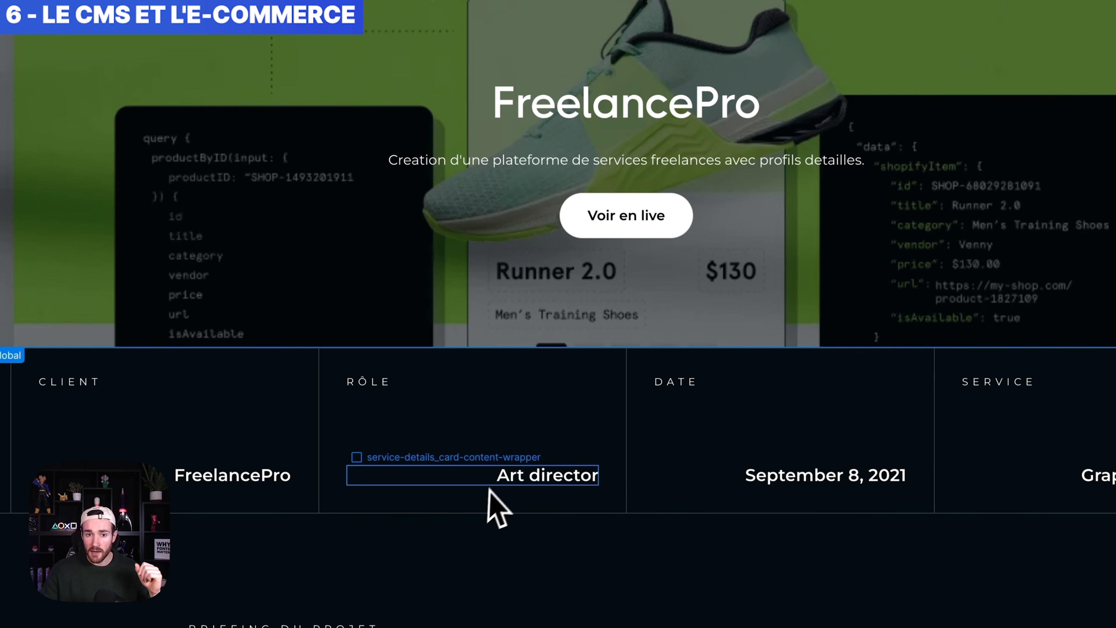
pyautogui.click(623, 458)
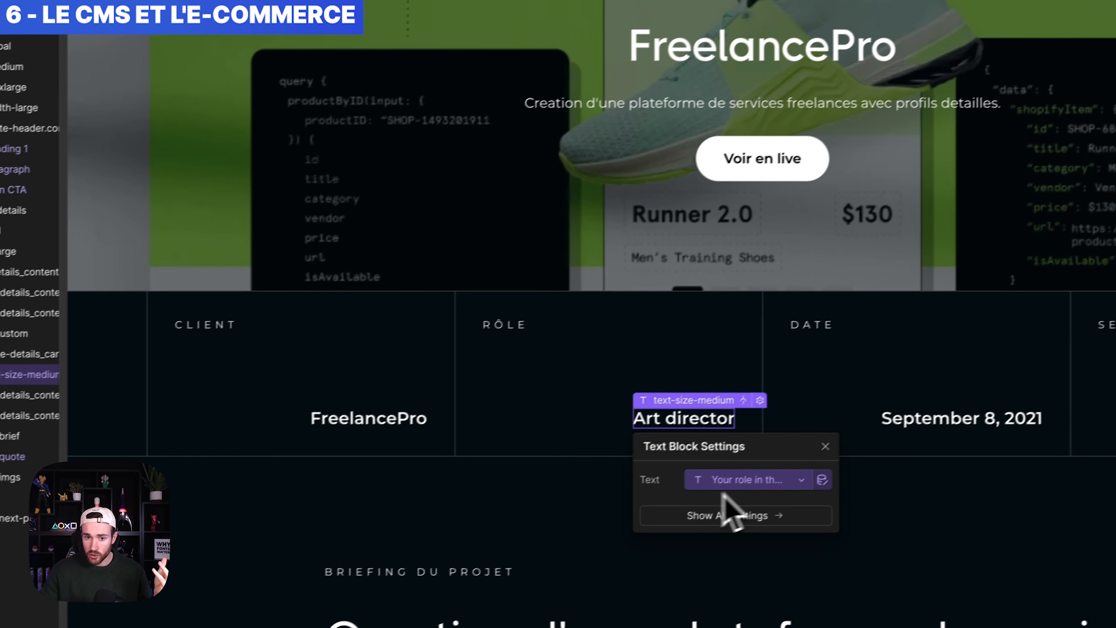
pyautogui.click(403, 490)
# Find the quote section further down the template page and select its section_website-quote element
pyautogui.scroll(-12, 565, 426)
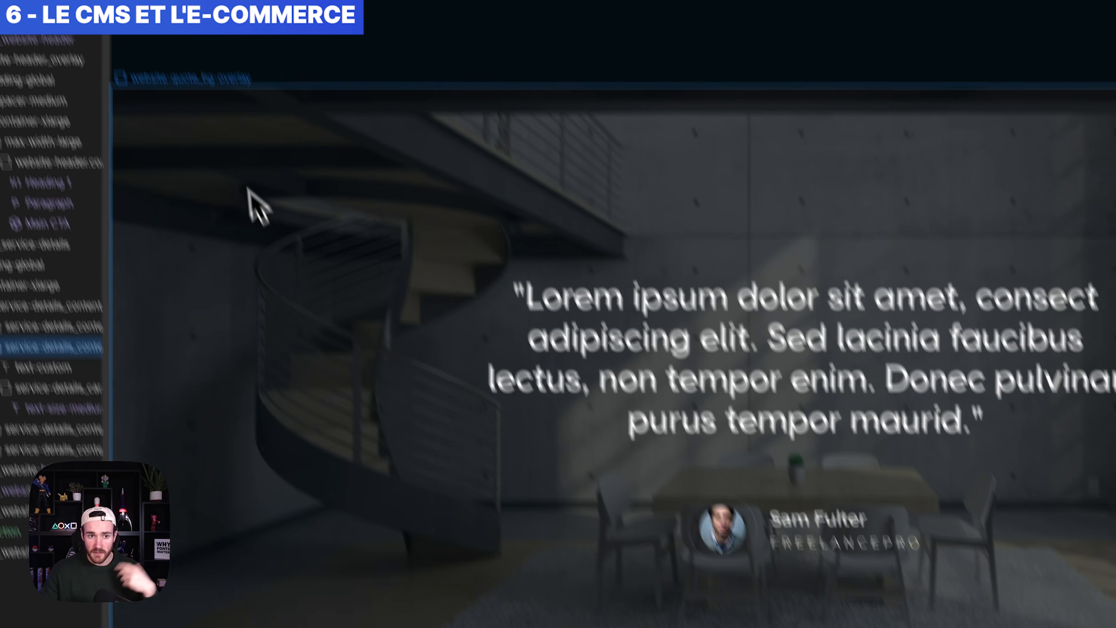
pyautogui.click(167, 75)
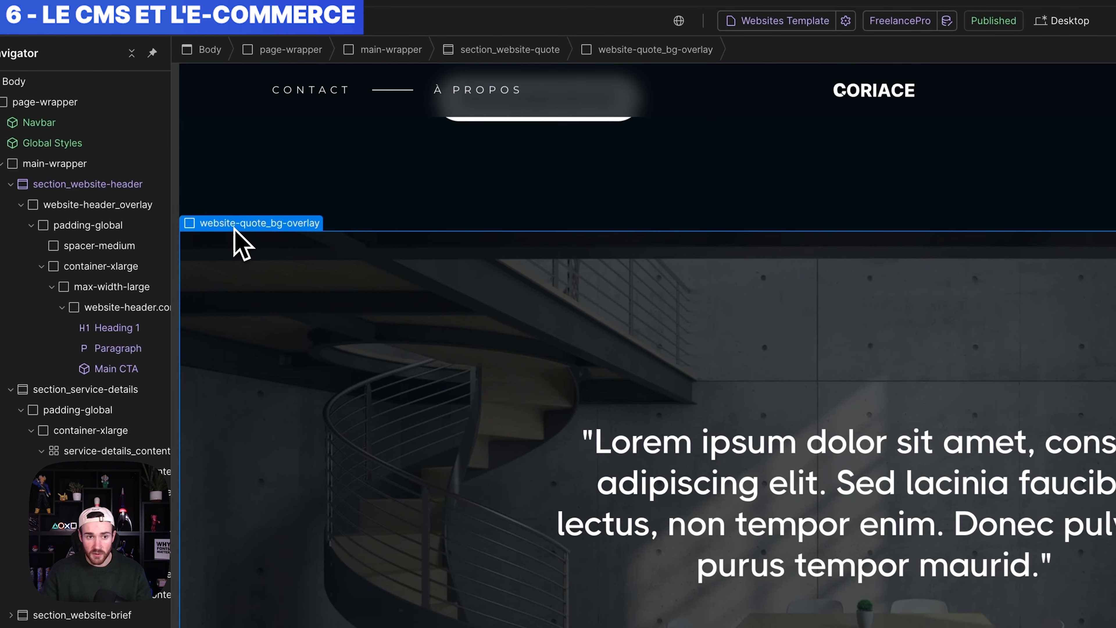
pyautogui.moveTo(222, 213)
pyautogui.click(213, 194)
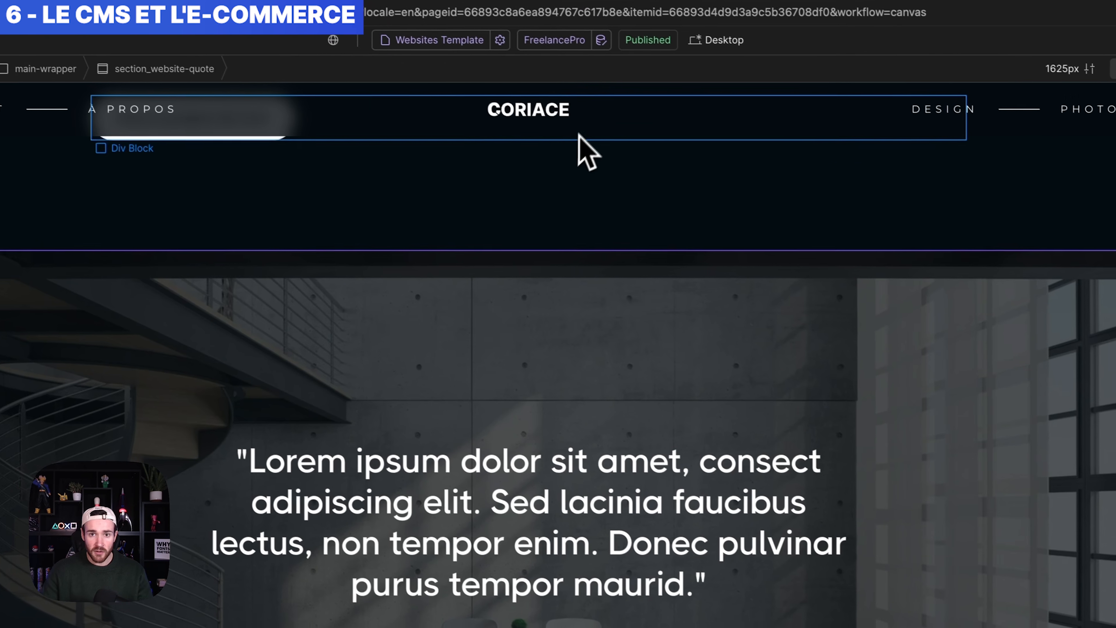
# Preview the template page with the Artistry Showcase item and examine its quote section
pyautogui.click(579, 49)
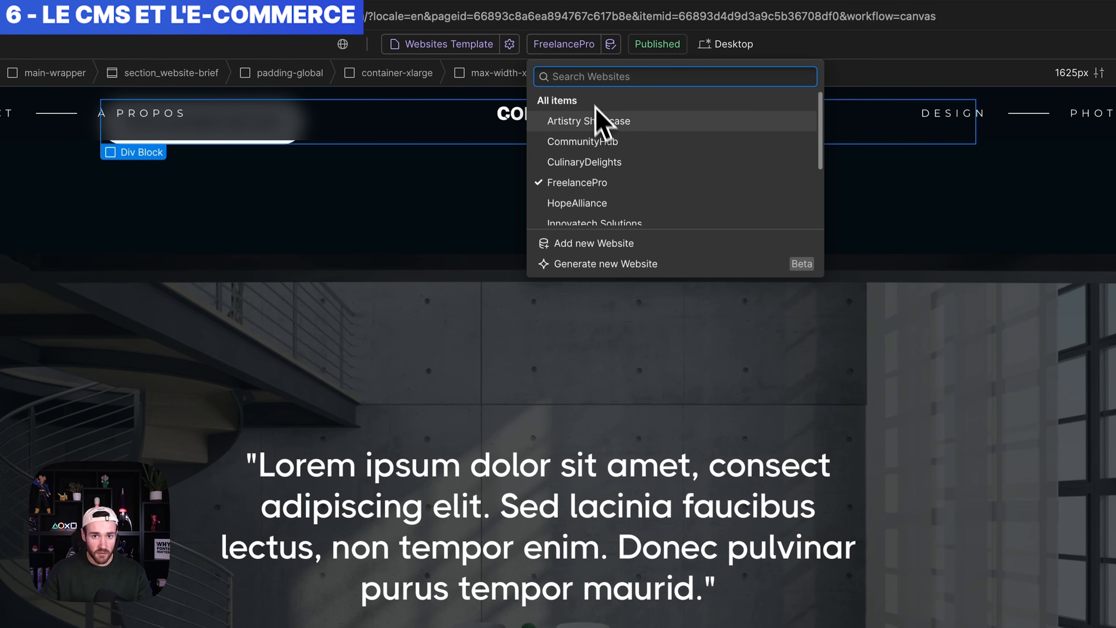
pyautogui.click(589, 120)
pyautogui.scroll(-5, 518, 417)
pyautogui.scroll(-5, 512, 404)
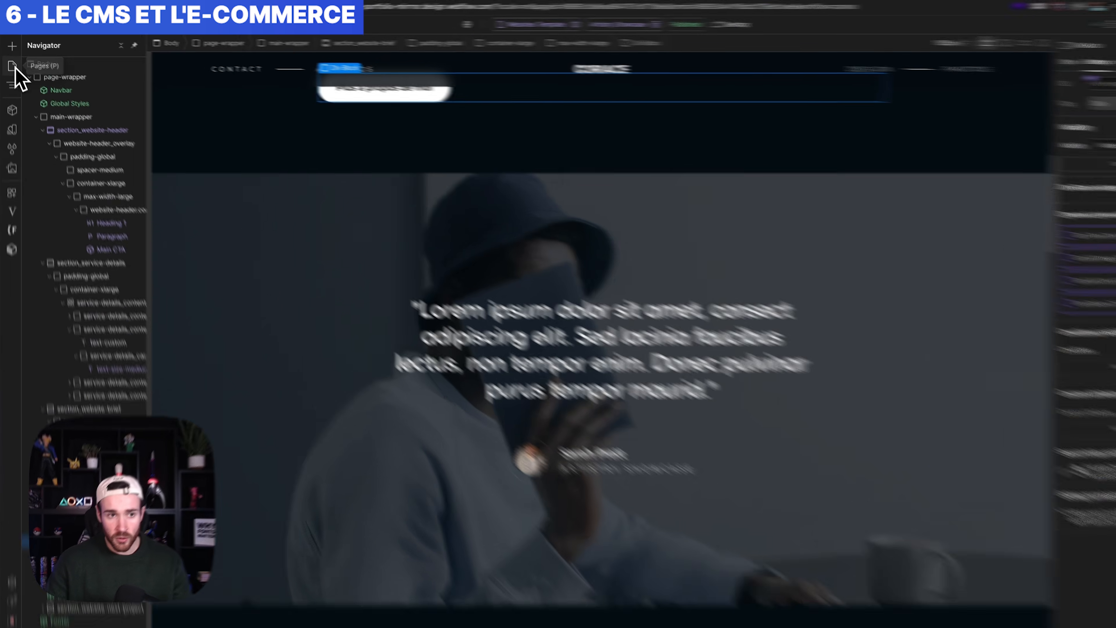
# Open the Home page and select a project image in the home-projects collection list
pyautogui.click(12, 63)
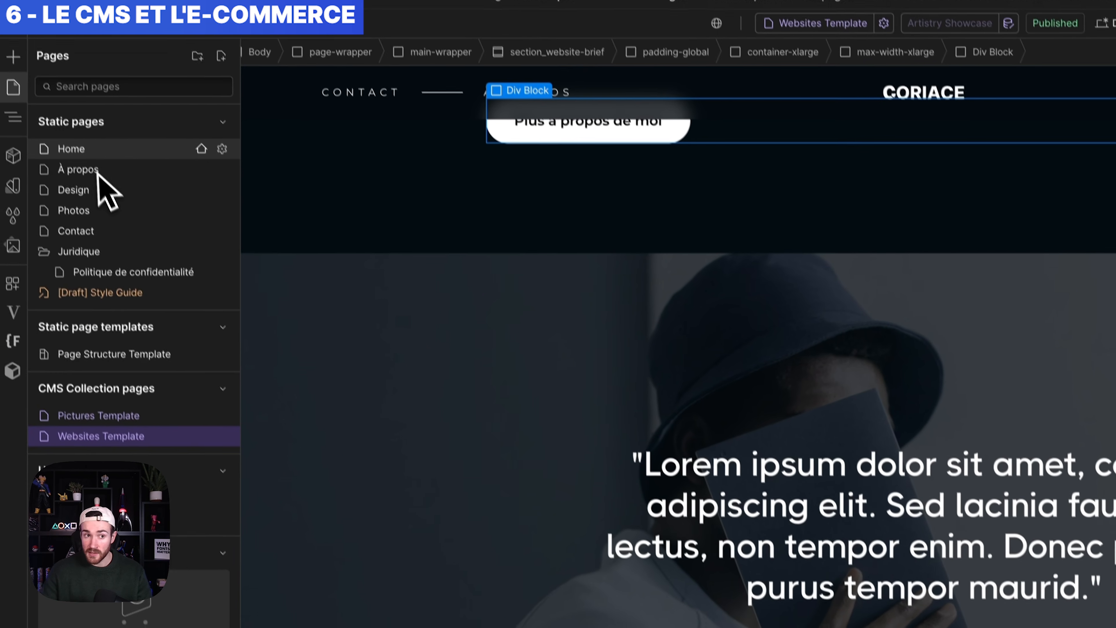
pyautogui.click(72, 149)
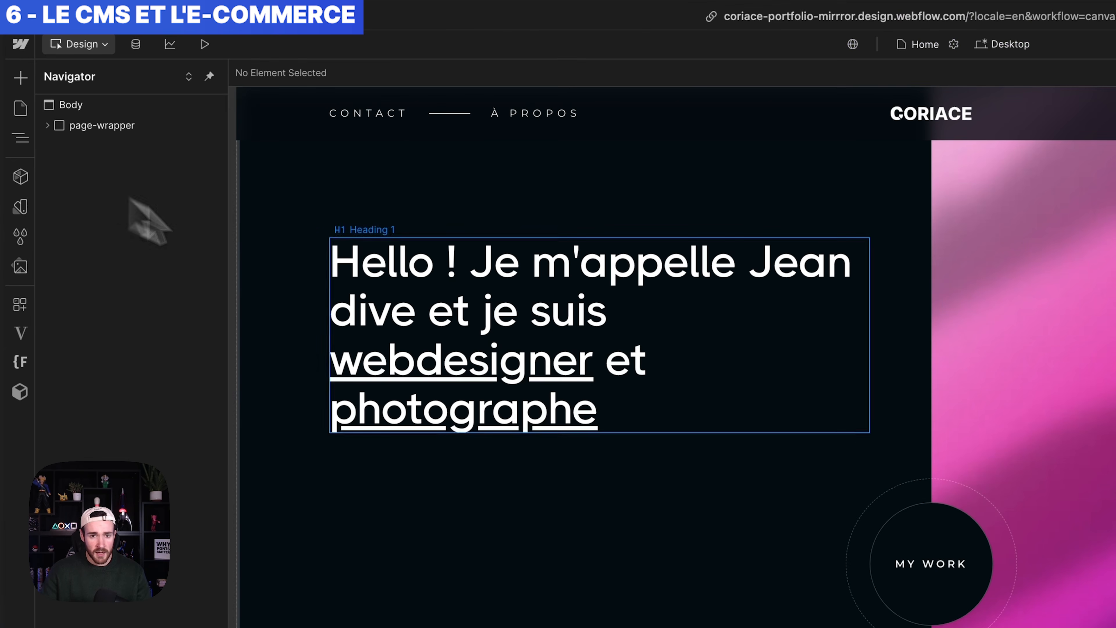
pyautogui.scroll(-20, 812, 293)
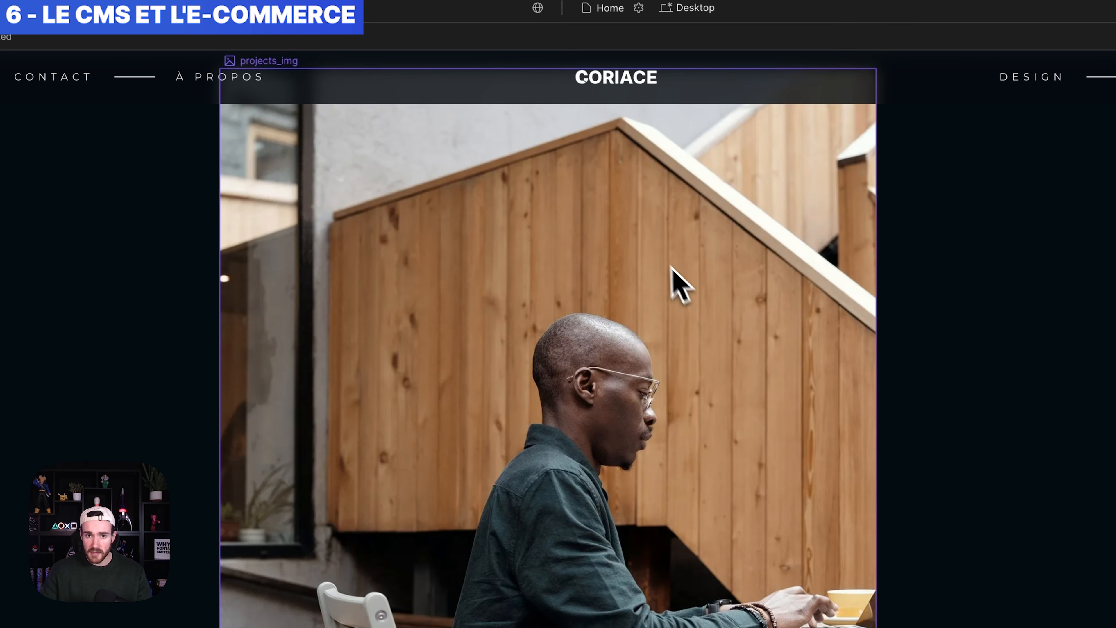
pyautogui.click(672, 282)
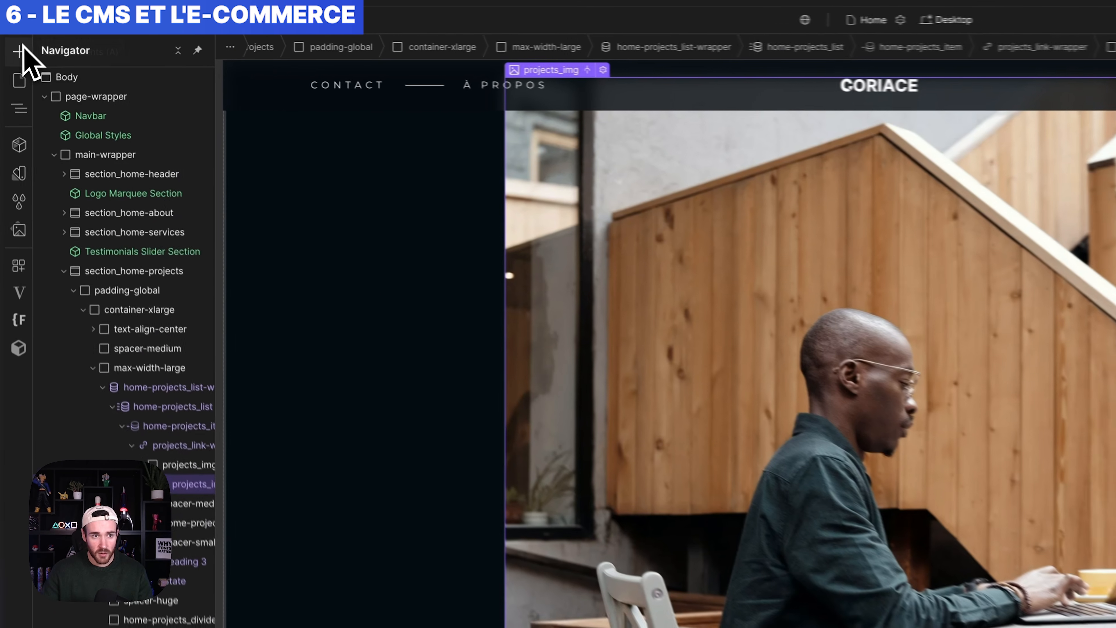
# Examine the CMS projects listed in the Home page's projects section
pyautogui.click(18, 50)
pyautogui.scroll(-5, 132, 308)
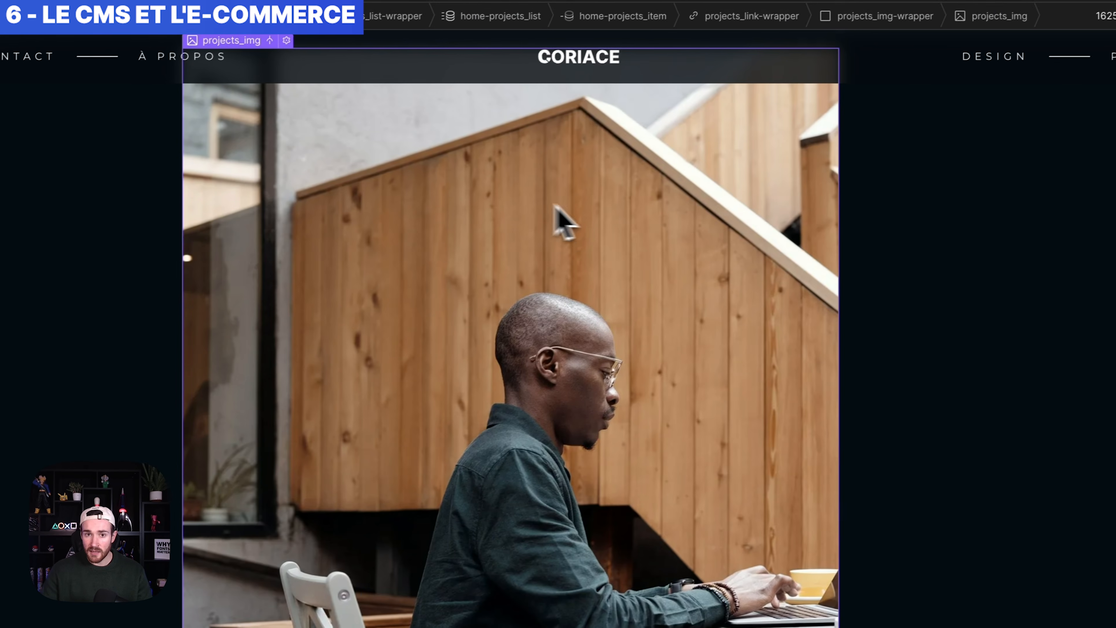
pyautogui.scroll(-10, 615, 396)
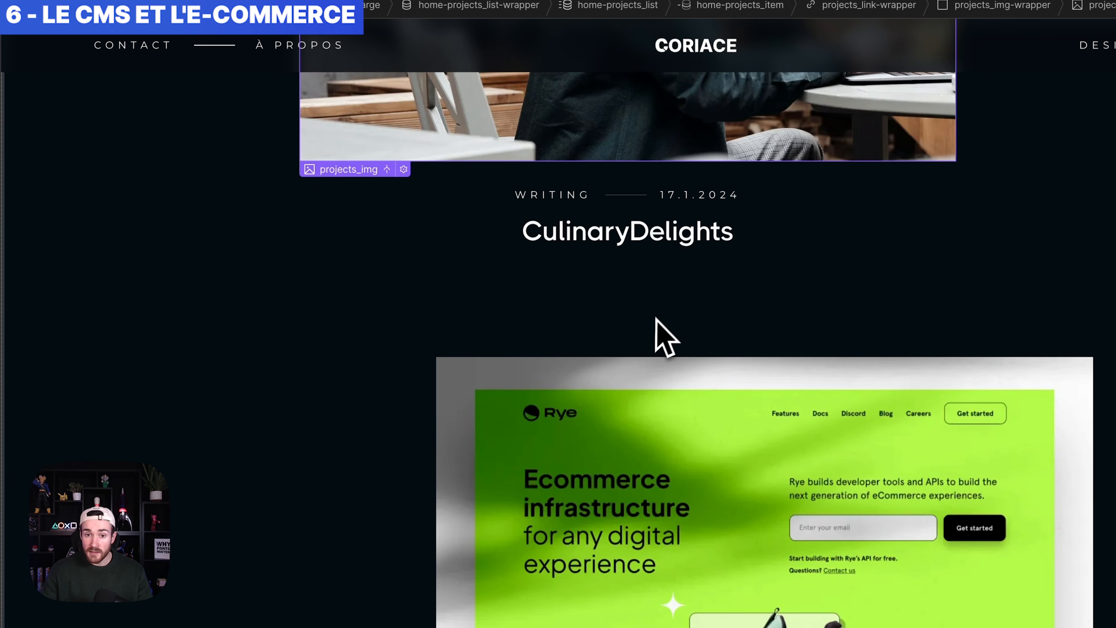
pyautogui.scroll(-5, 564, 229)
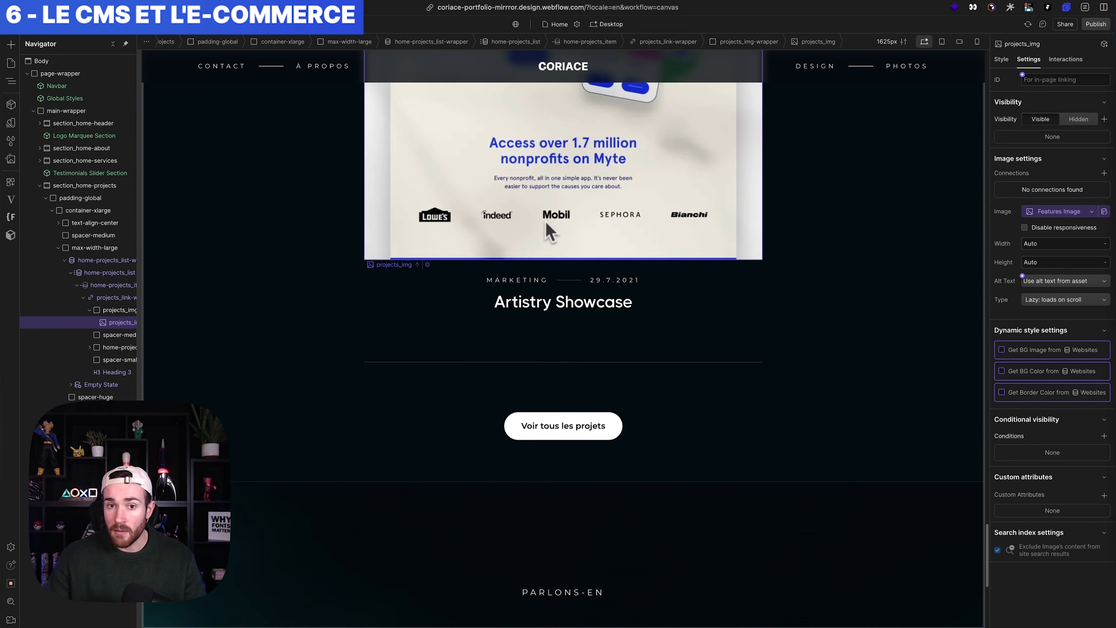
pyautogui.scroll(5, 559, 232)
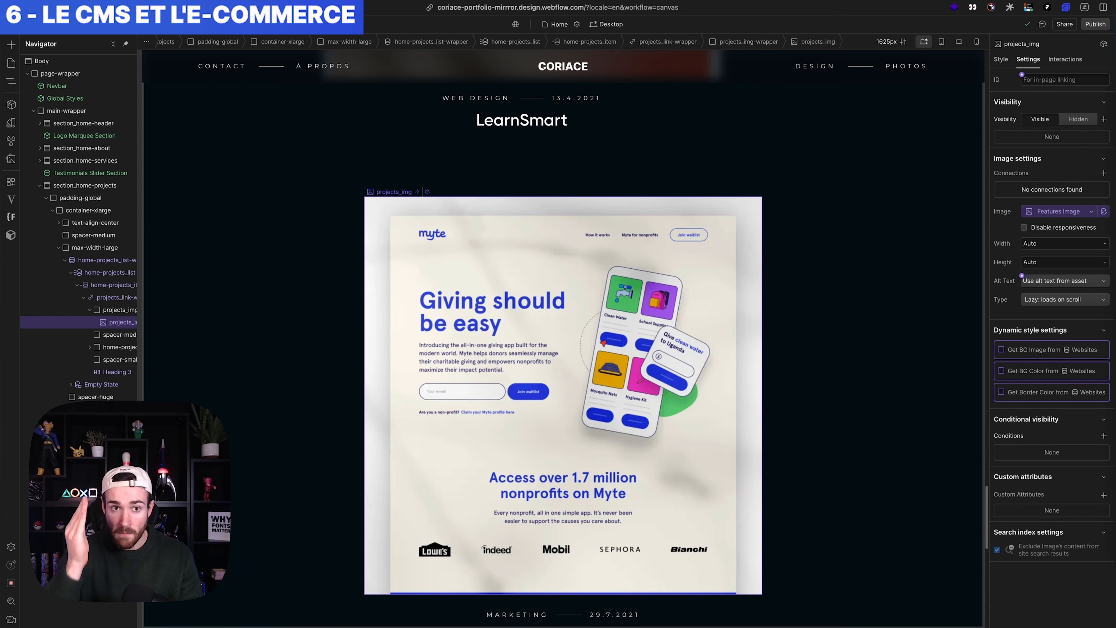
pyautogui.scroll(20, 547, 233)
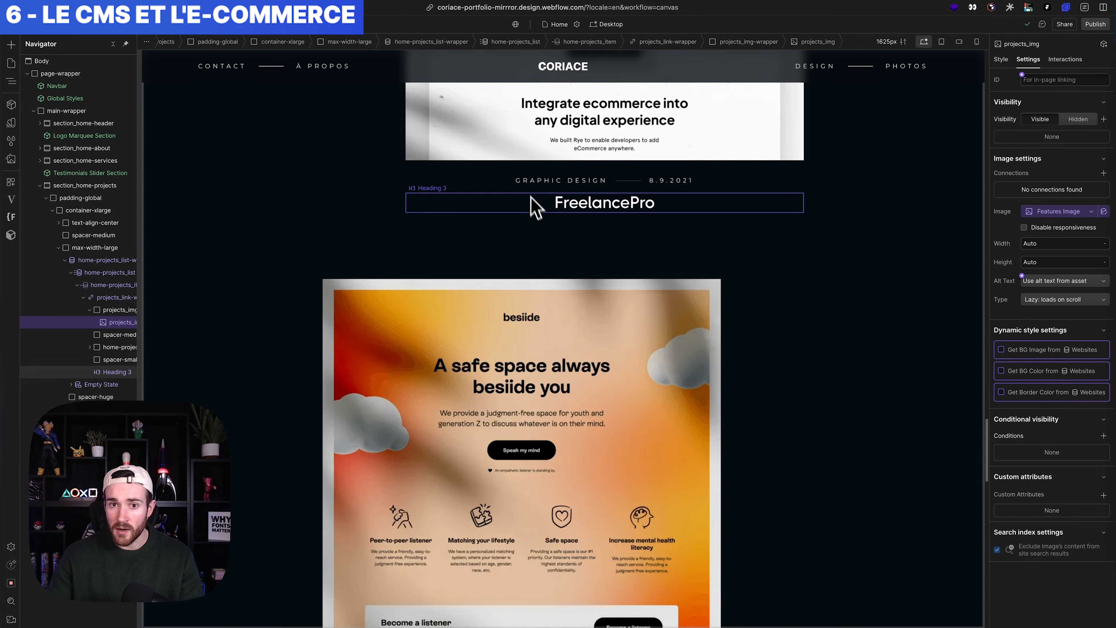
pyautogui.scroll(10, 515, 232)
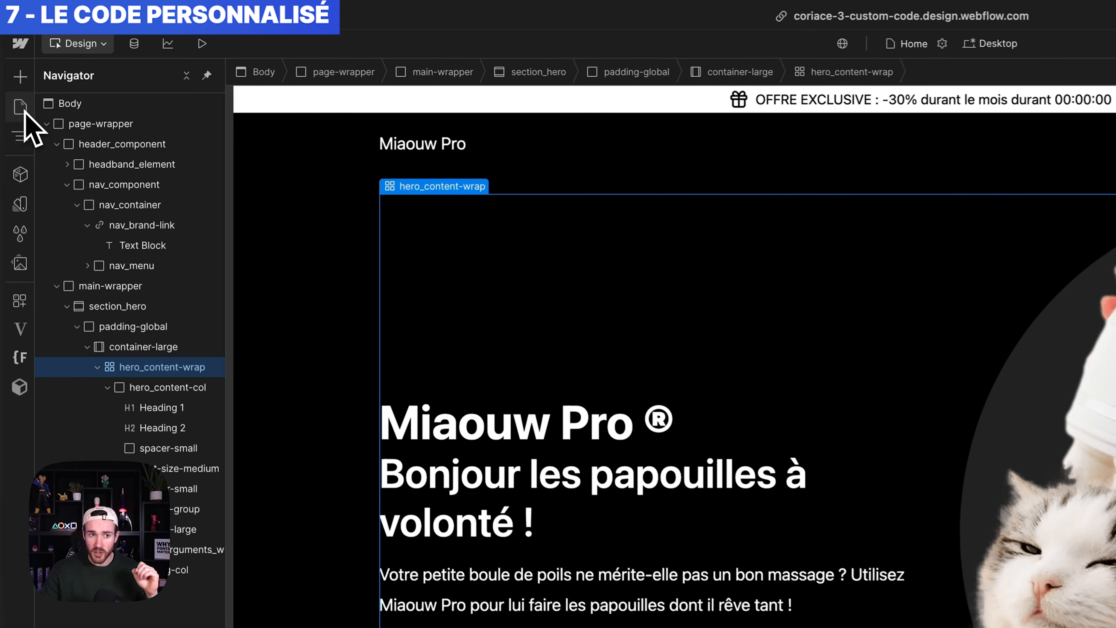
# In the custom-code site's Home page settings, examine the Custom Code section and the countdown script placed before the </body> tag
pyautogui.click(12, 62)
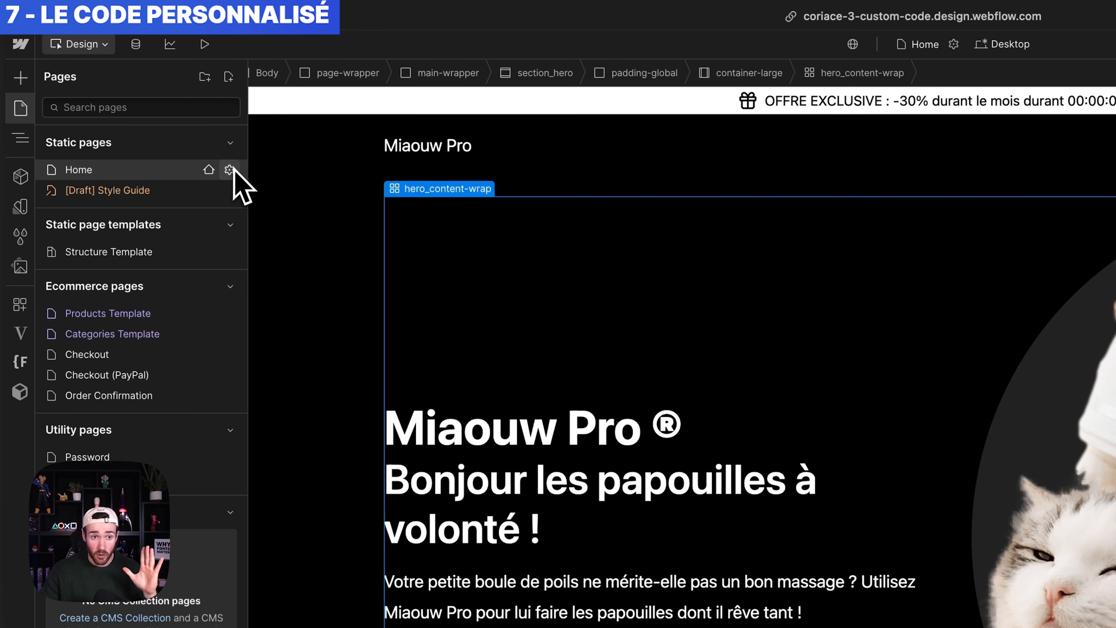
pyautogui.click(229, 170)
pyautogui.scroll(-15, 448, 343)
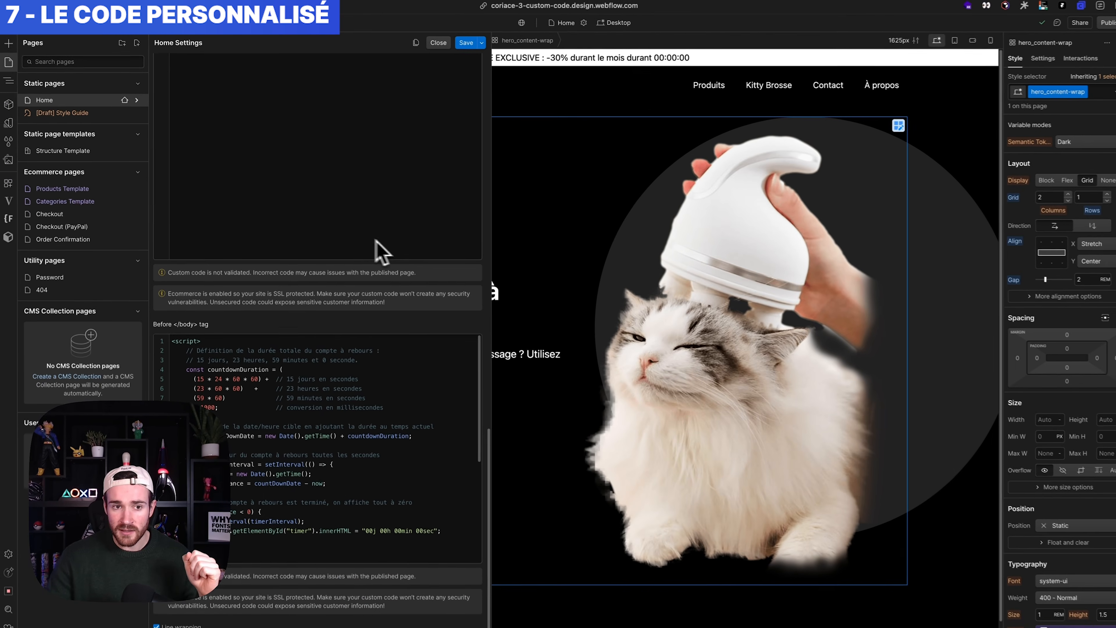
pyautogui.scroll(5, 380, 252)
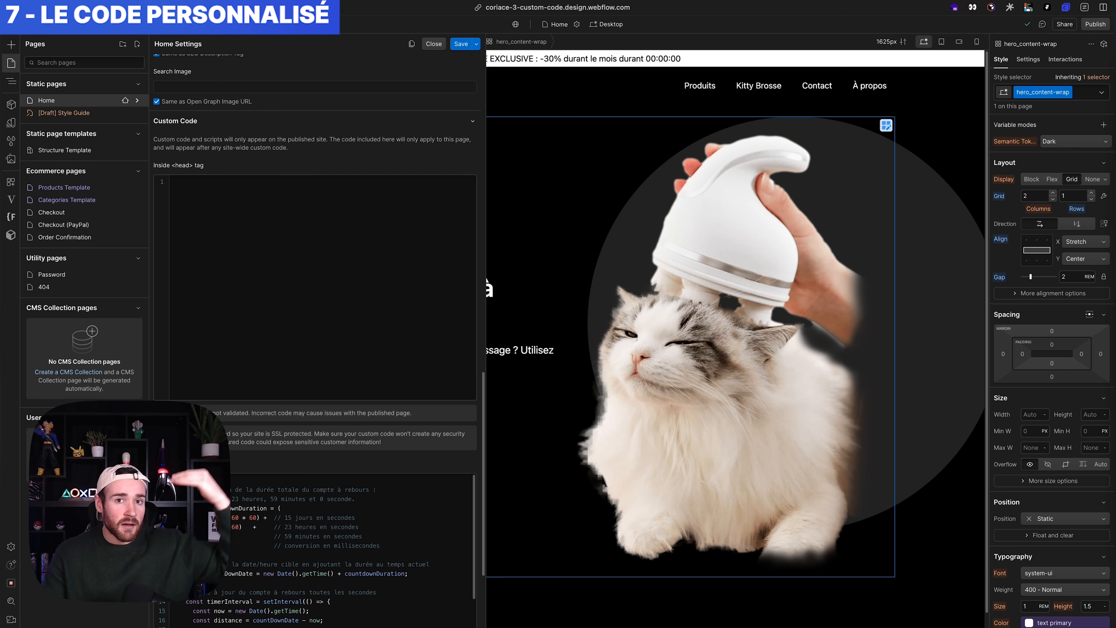
pyautogui.scroll(-5, 290, 239)
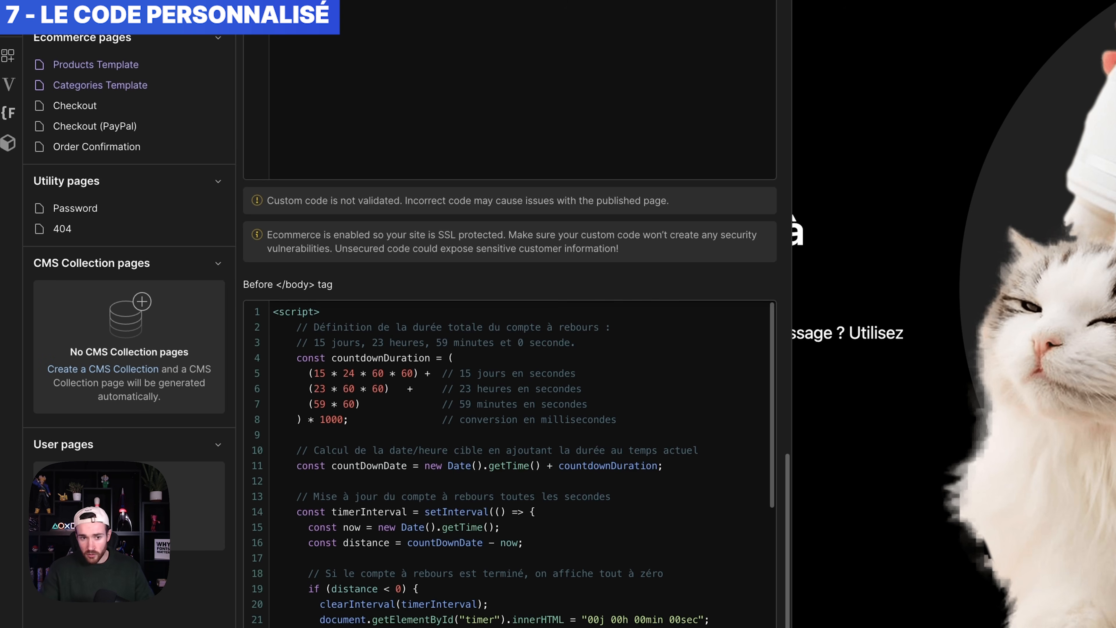
pyautogui.scroll(-7, 501, 471)
pyautogui.scroll(7, 532, 505)
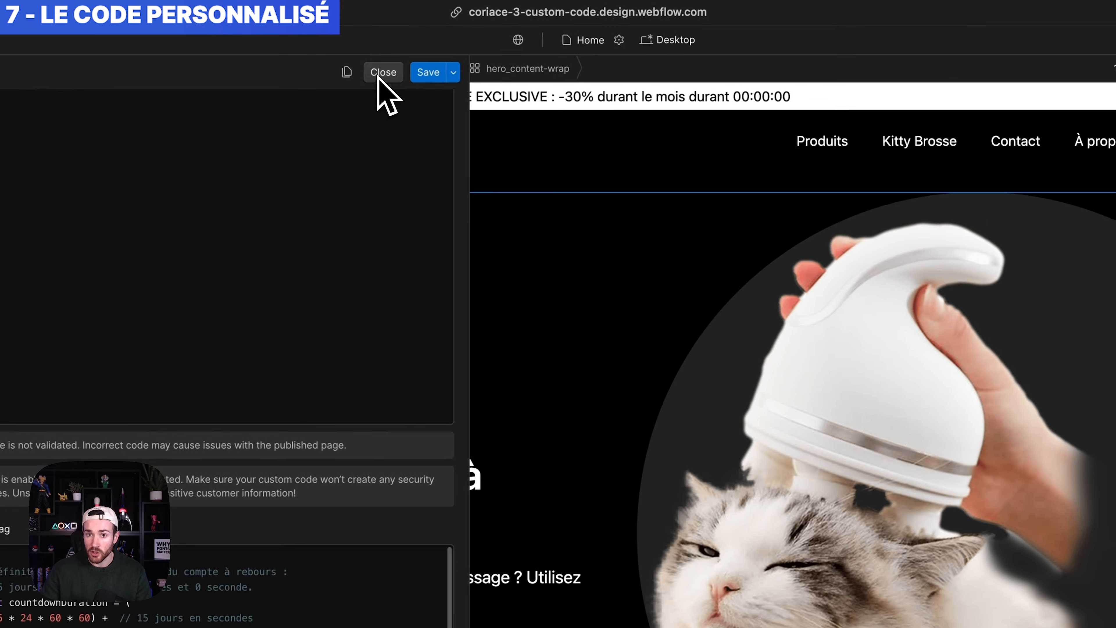
# Close the Home page settings, select the 00:00:00 text span in the headband, and open its element settings
pyautogui.click(417, 51)
pyautogui.click(757, 104)
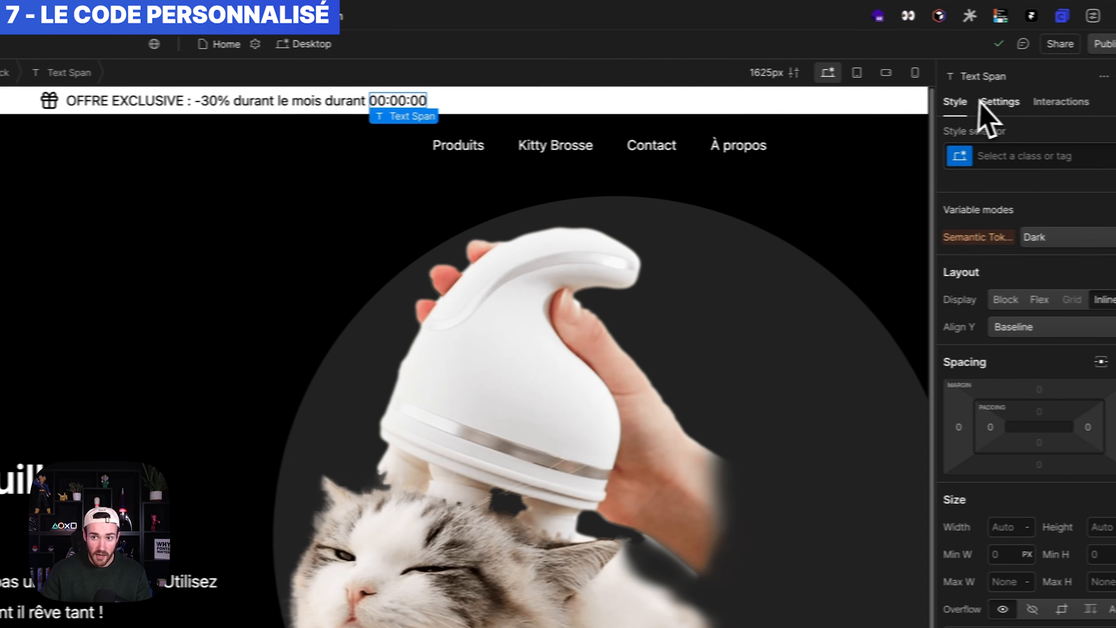
pyautogui.click(982, 102)
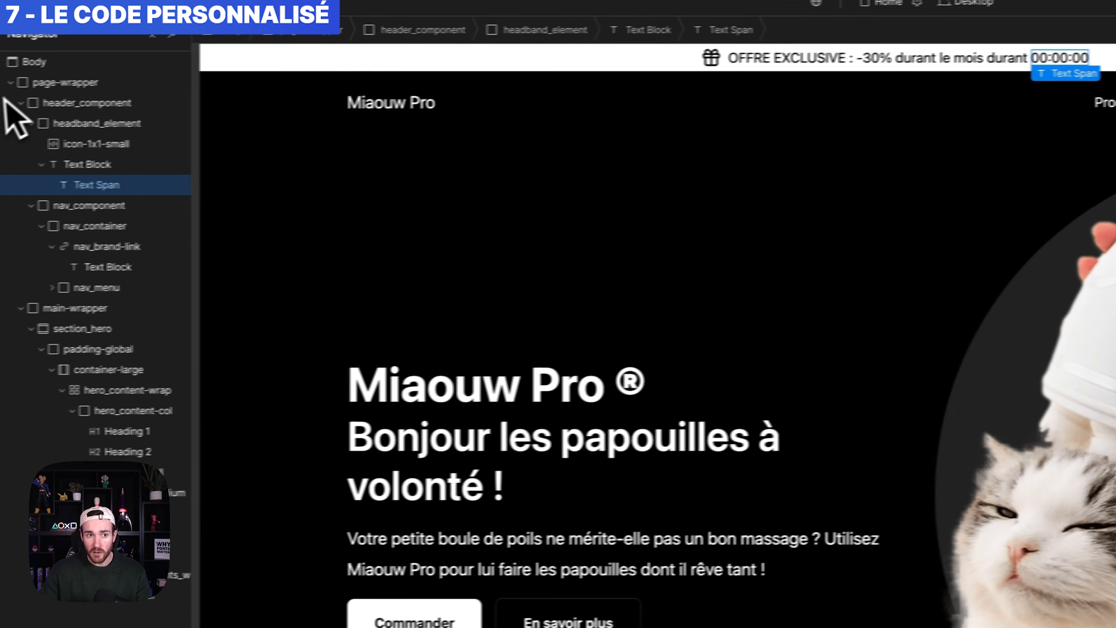
# Open the Home page's settings and examine the countdown script placed before the </body> tag
pyautogui.click(20, 63)
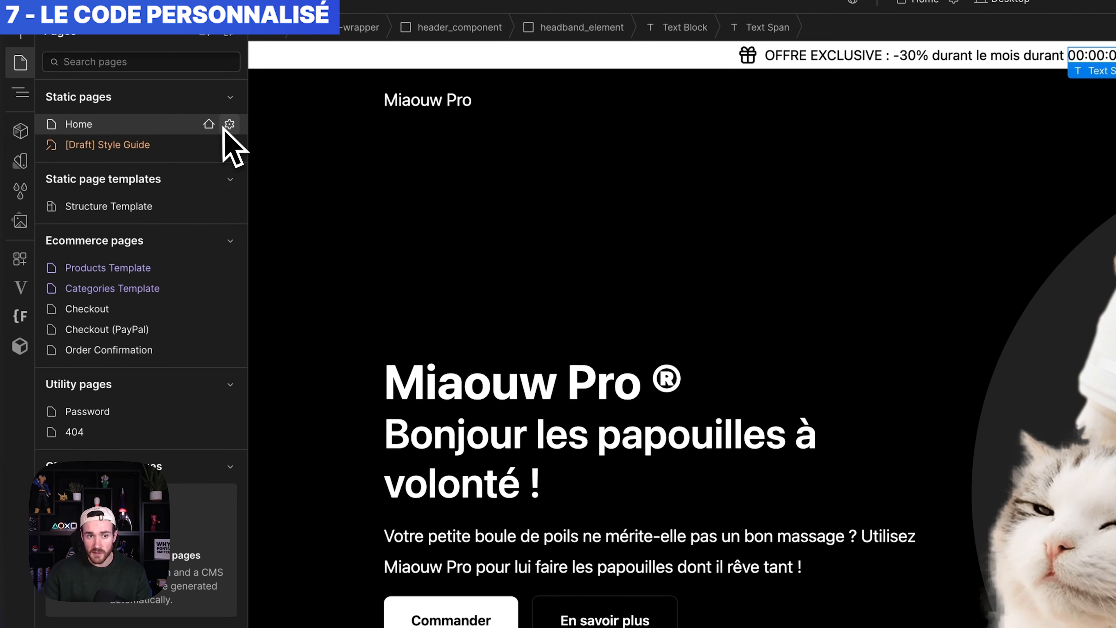
pyautogui.click(229, 124)
pyautogui.scroll(-10, 483, 352)
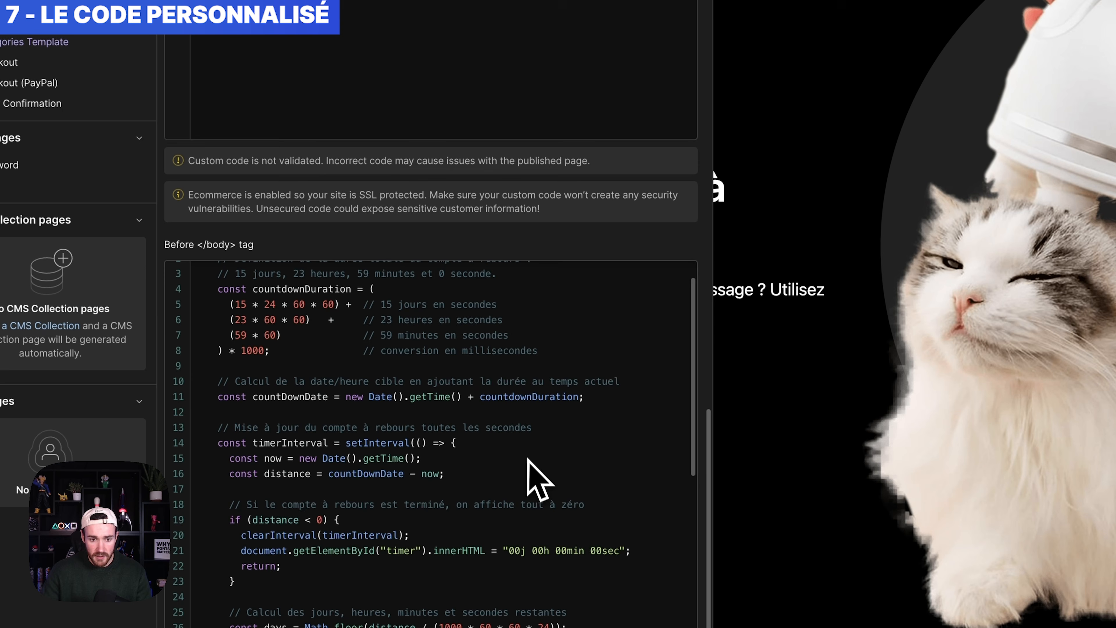
pyautogui.scroll(-3, 529, 460)
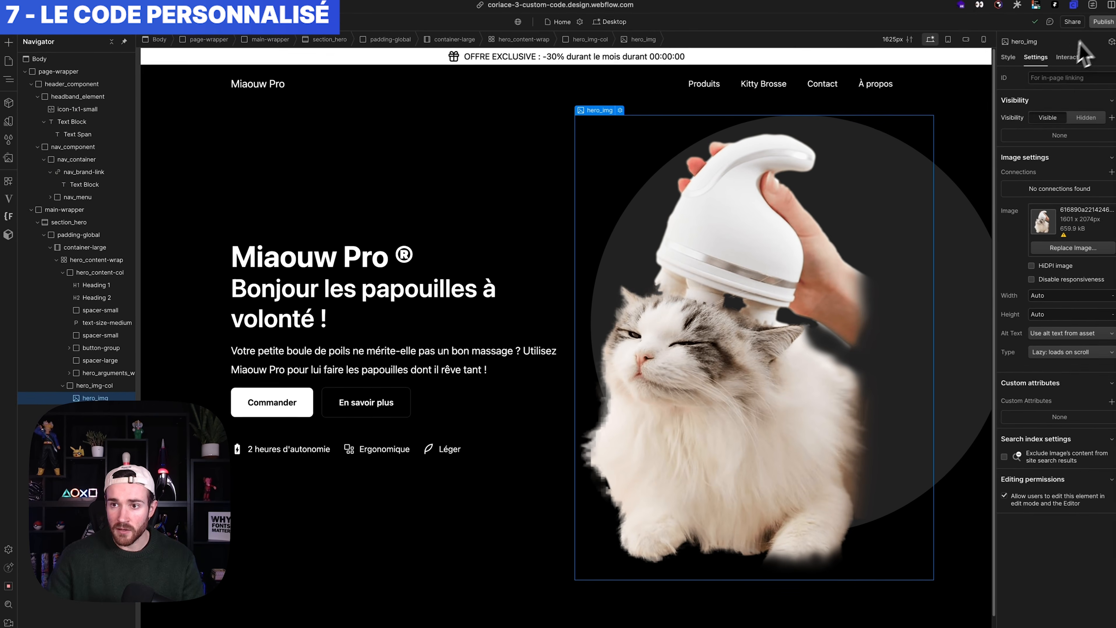
# Open the published staging site coriace-3-custom-code.webflow.io to view the live countdown in the headband
pyautogui.click(1096, 24)
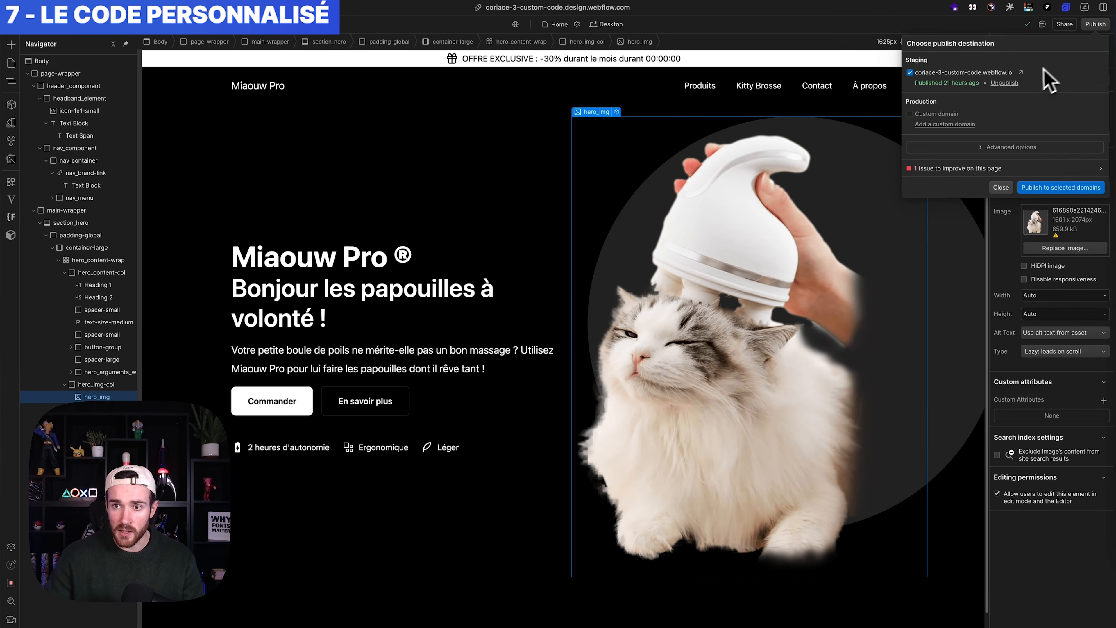
pyautogui.click(1022, 72)
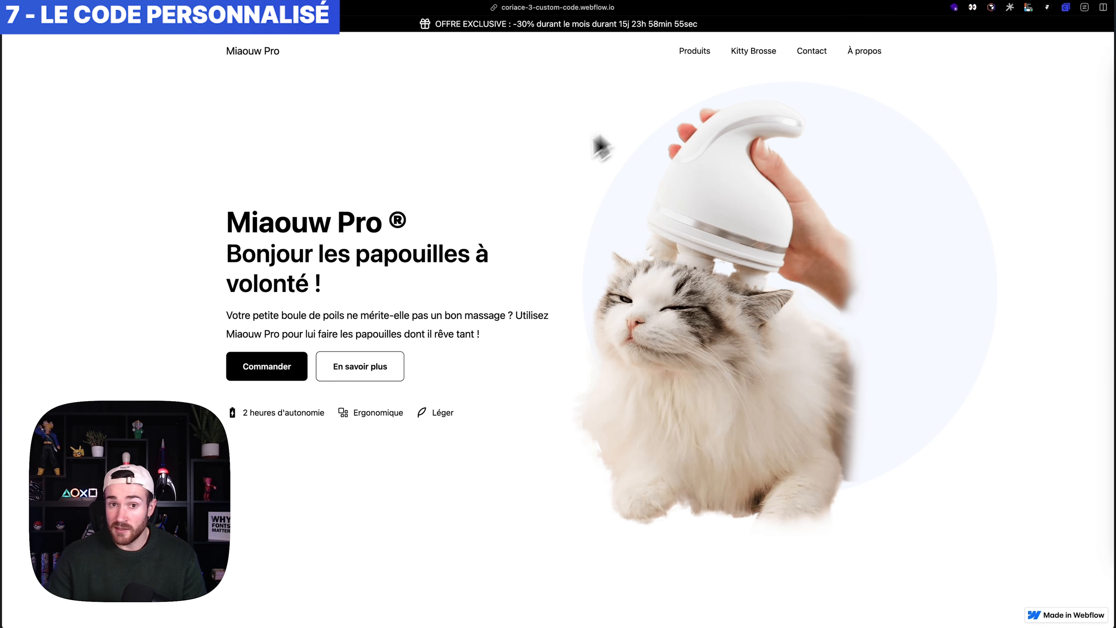
# Switch to the CORIACE + browser tab and browse its list of Webflow and GSAP mini-courses
pyautogui.moveTo(17, 282)
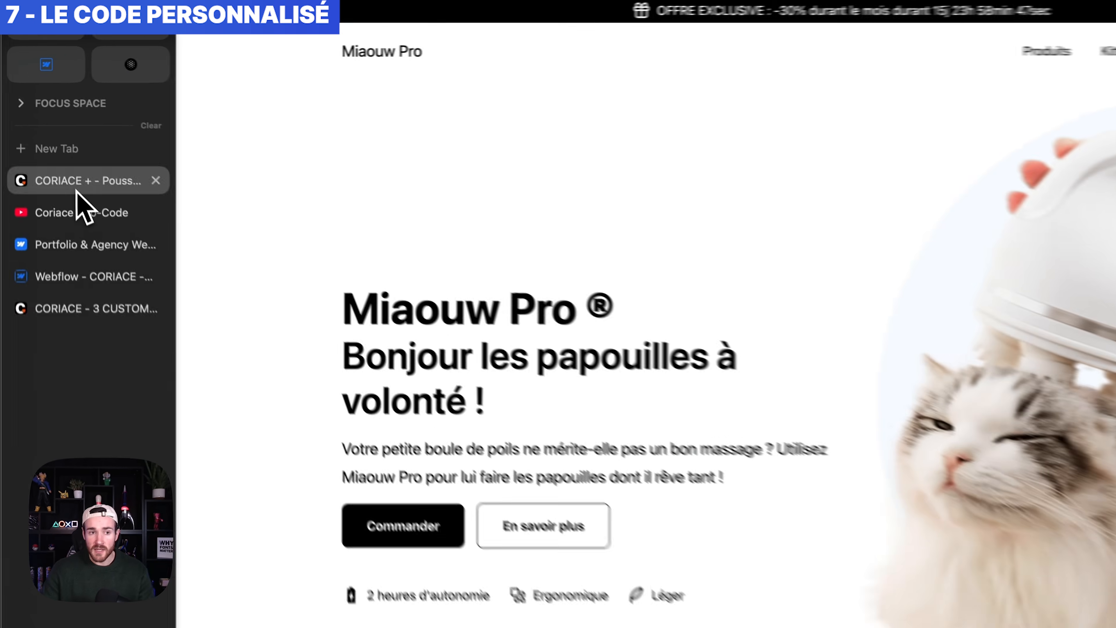
pyautogui.click(58, 137)
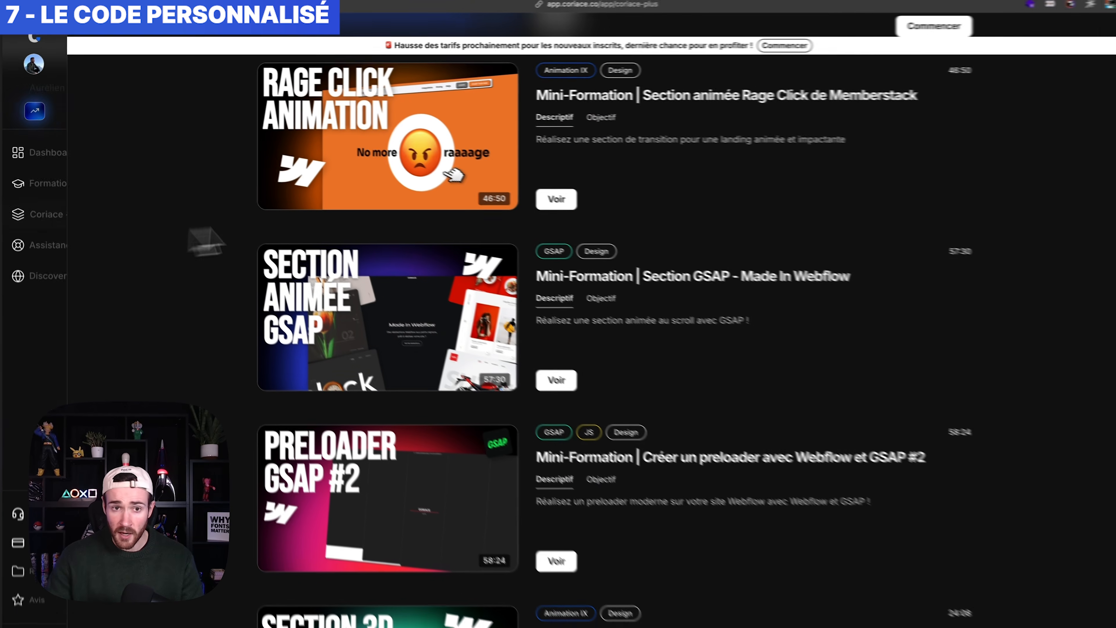
pyautogui.scroll(6, 690, 200)
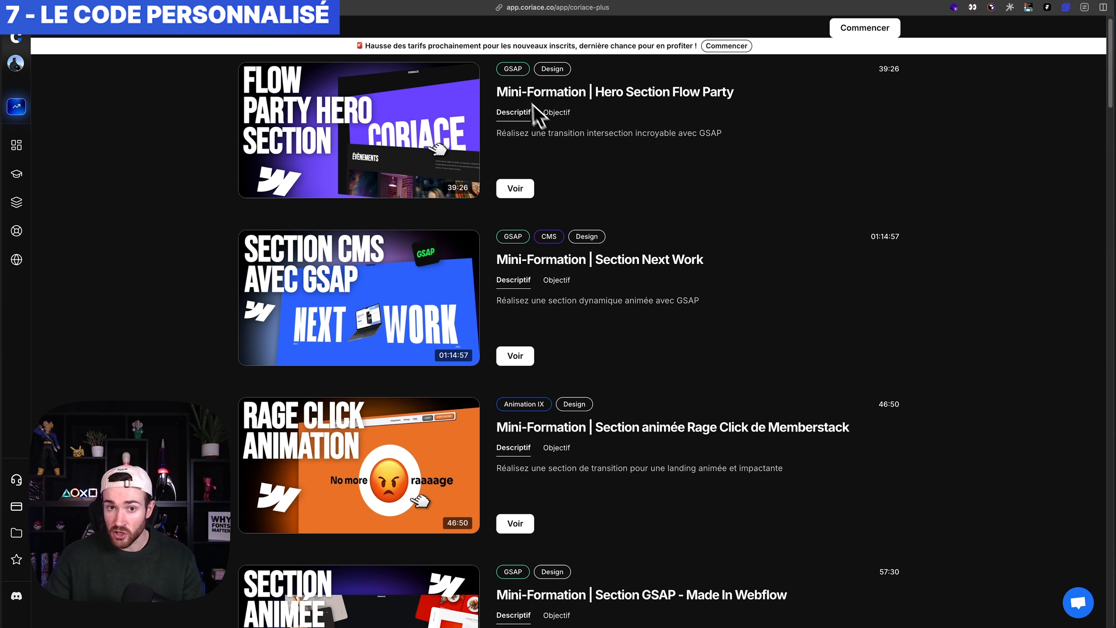
pyautogui.scroll(-6, 635, 279)
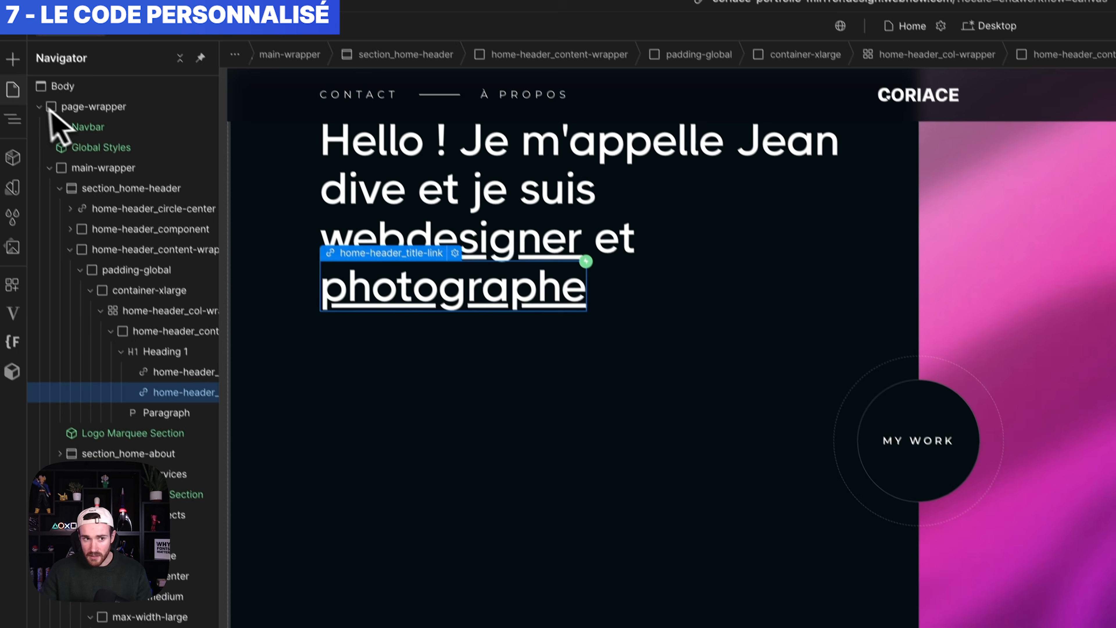
# Open the portfolio mirror site's settings and display its site-wide custom code
pyautogui.click(30, 110)
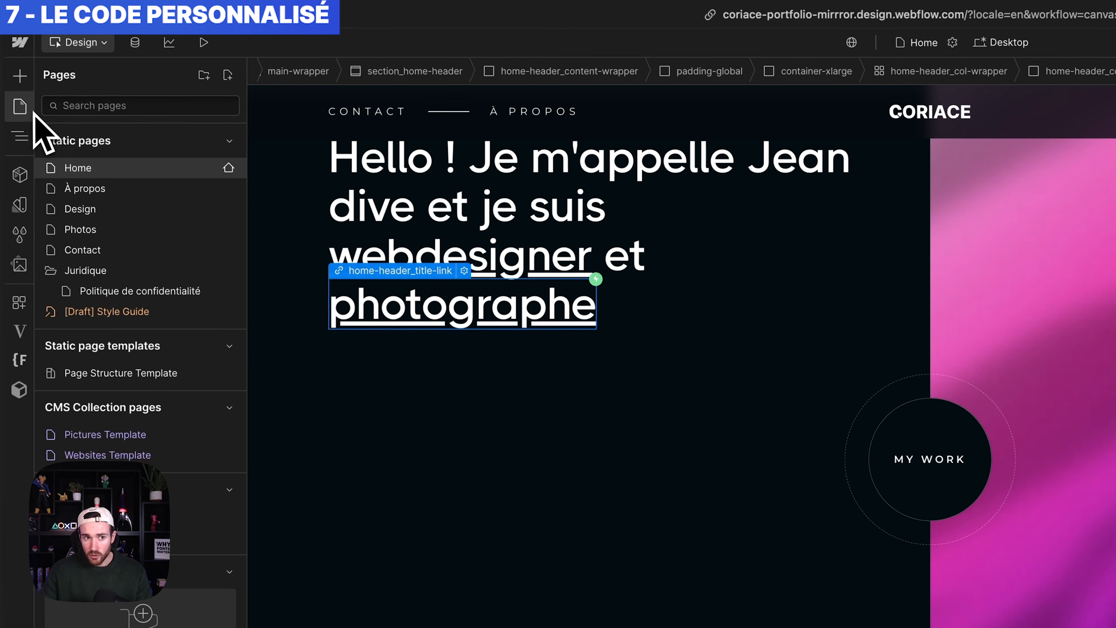
pyautogui.click(20, 42)
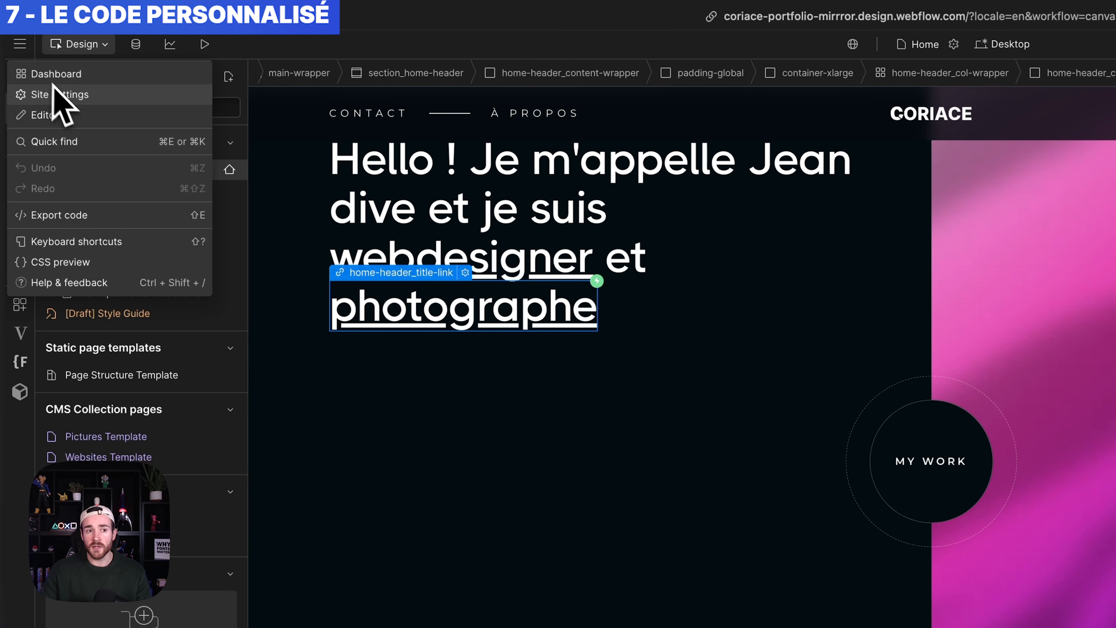
pyautogui.click(65, 95)
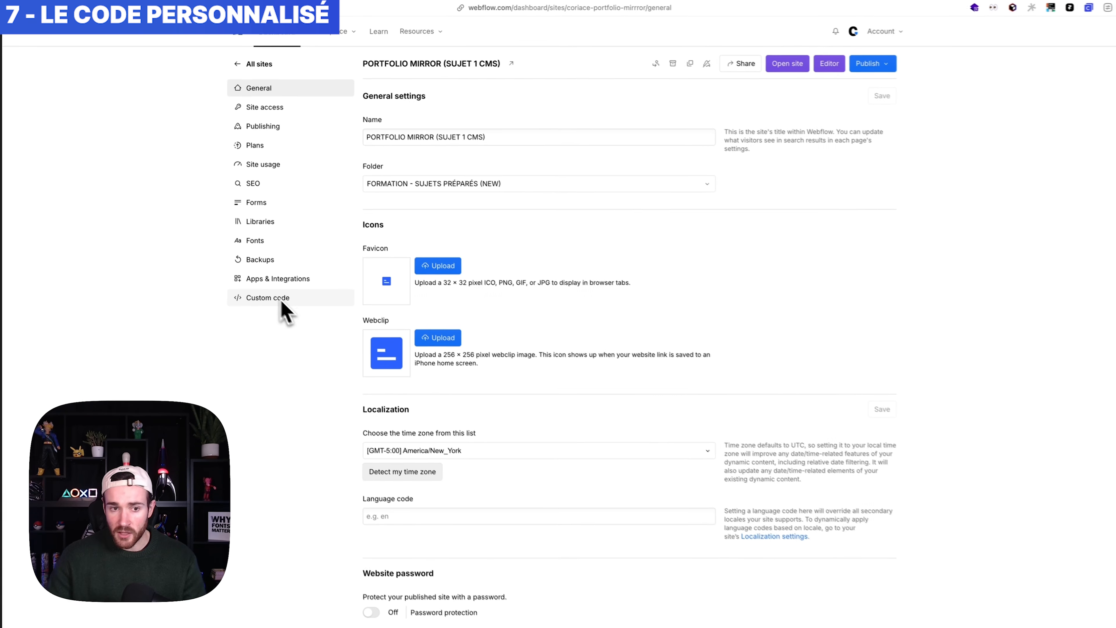
pyautogui.click(260, 292)
pyautogui.scroll(-1, 512, 336)
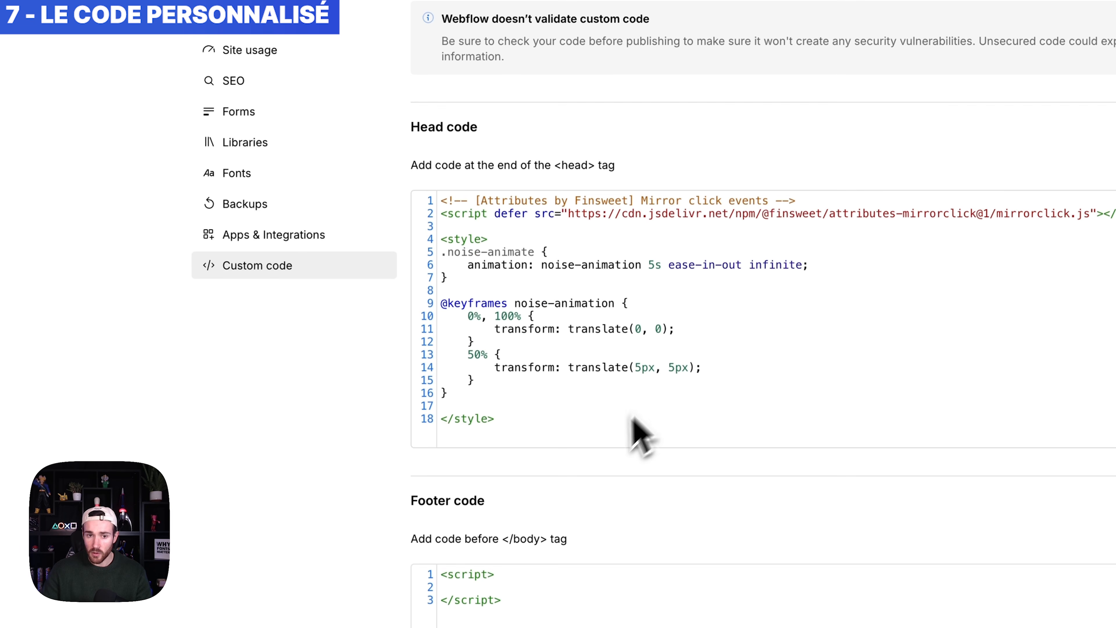
# Examine the site-wide Head code with its script and style blocks, and the Footer code before the </body> tag
pyautogui.moveTo(660, 443); pyautogui.dragTo(461, 185)
pyautogui.click(890, 306)
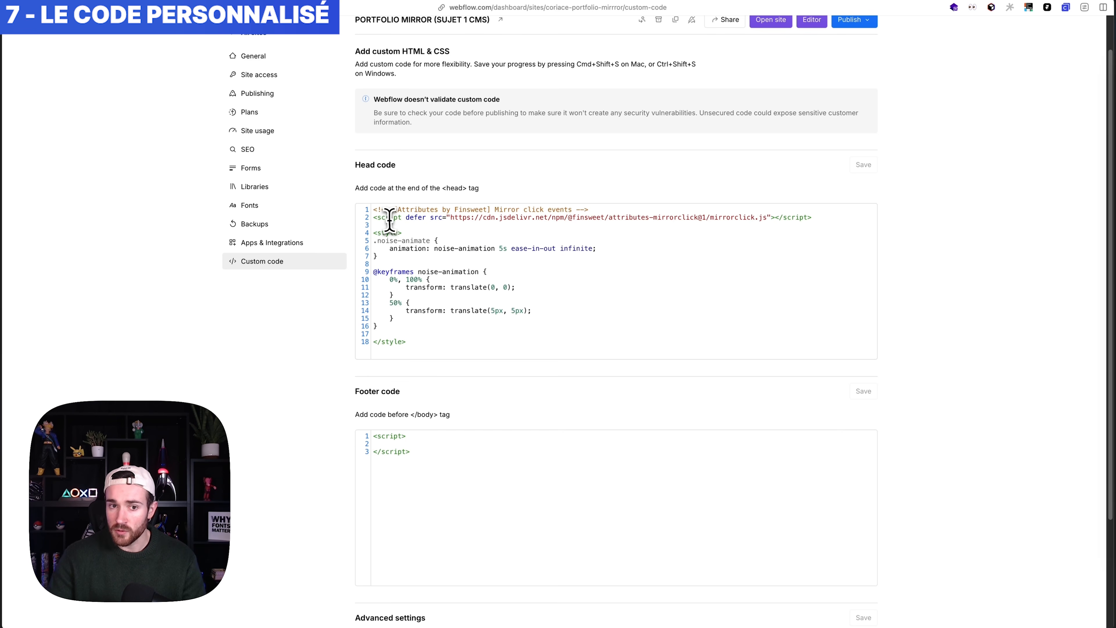
pyautogui.scroll(-1, 433, 292)
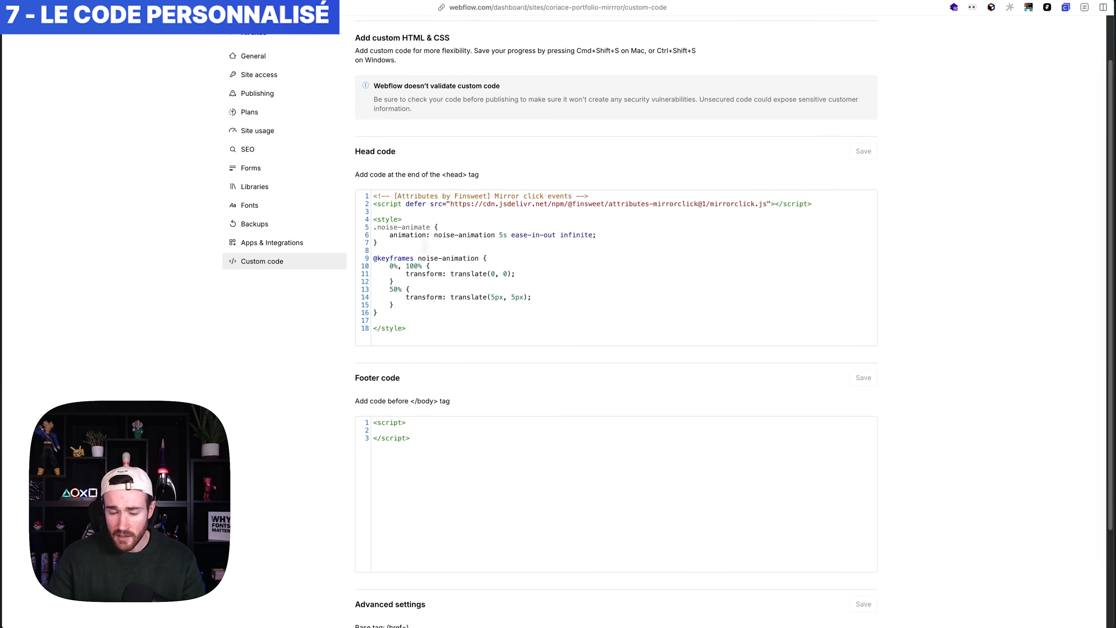
pyautogui.click(439, 298)
pyautogui.press('super+a')
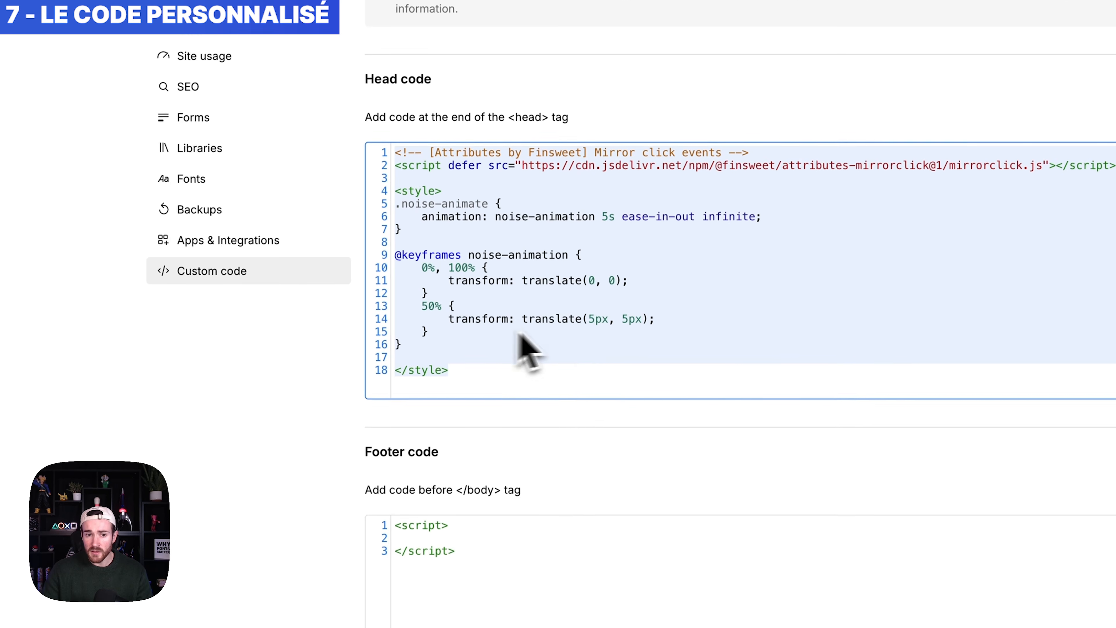
pyautogui.scroll(-4, 519, 342)
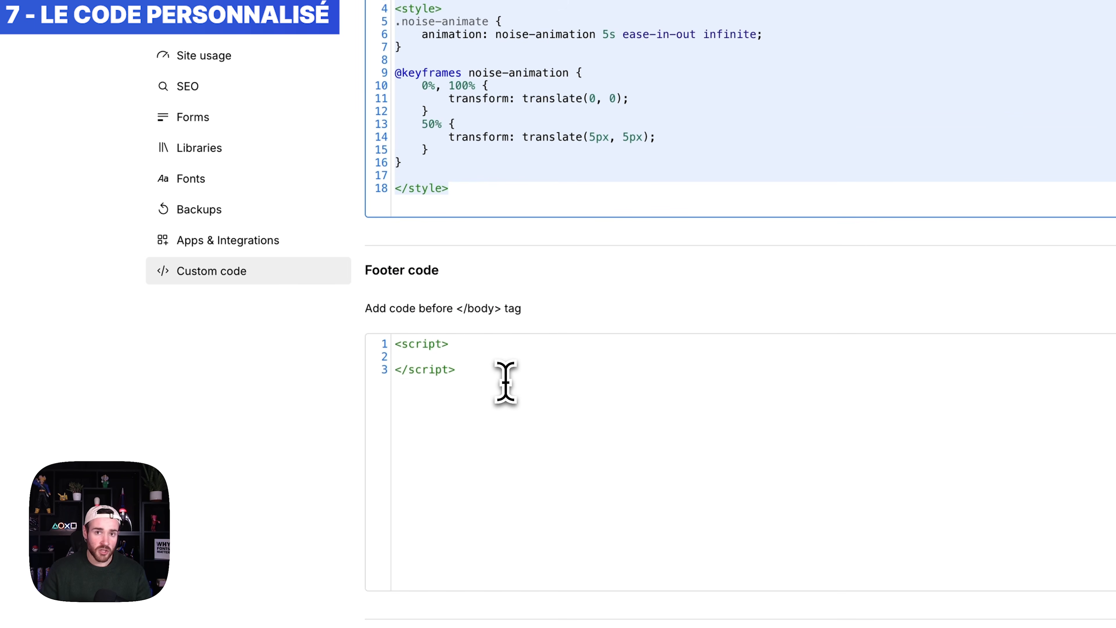
pyautogui.click(501, 389)
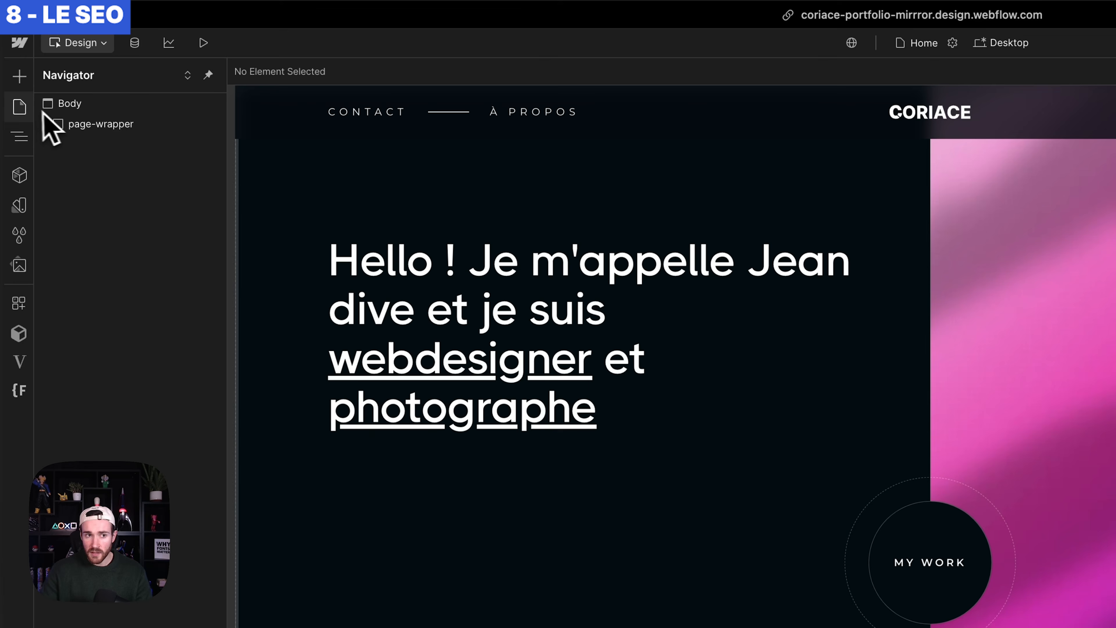
# Open the portfolio Home page's settings and examine the Title Tag and Meta Description fields in SEO Settings
pyautogui.click(19, 107)
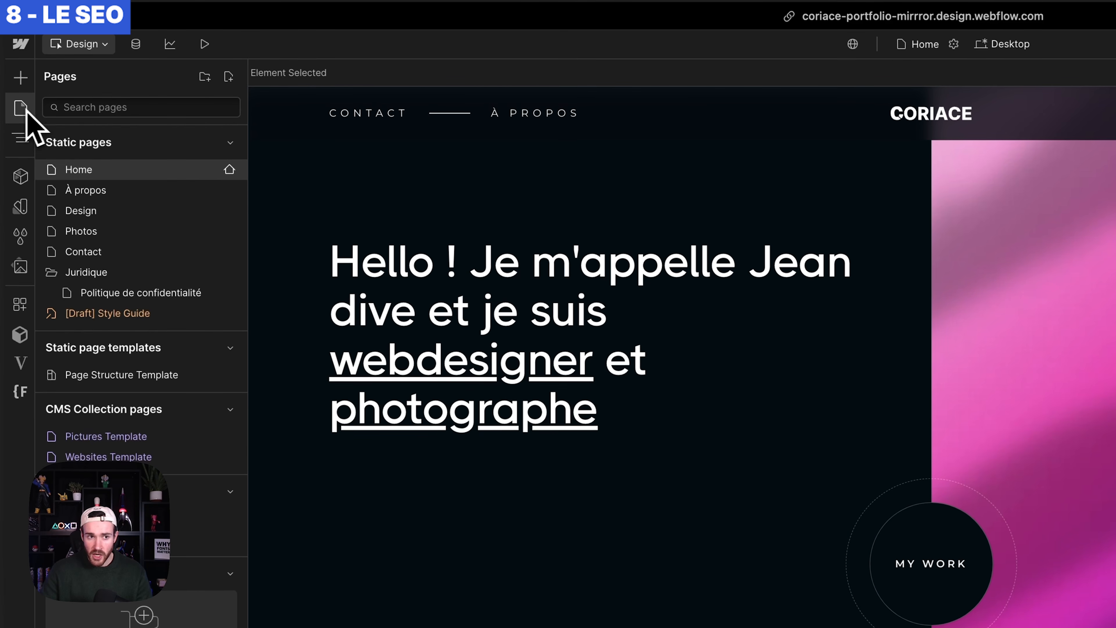
pyautogui.click(230, 169)
pyautogui.scroll(-3, 485, 294)
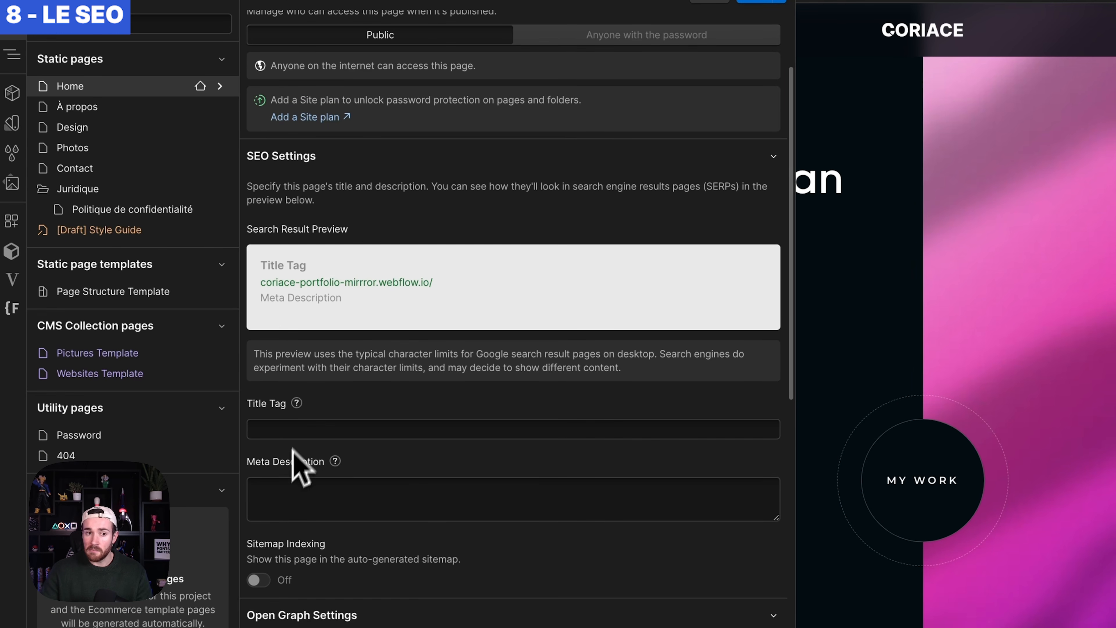
pyautogui.scroll(-3, 361, 479)
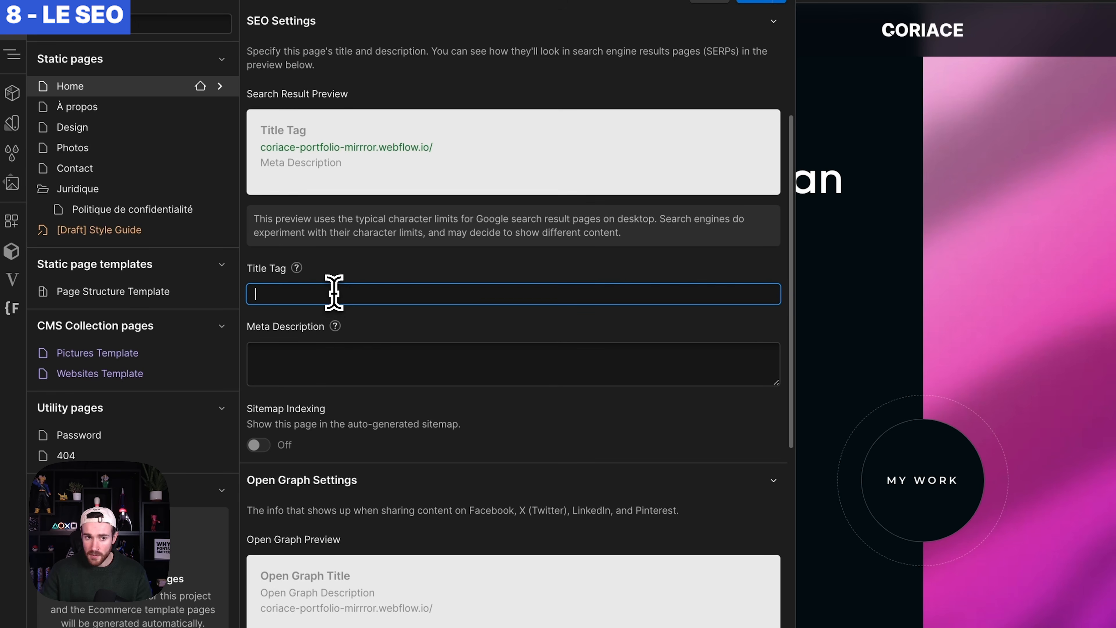
pyautogui.click(346, 354)
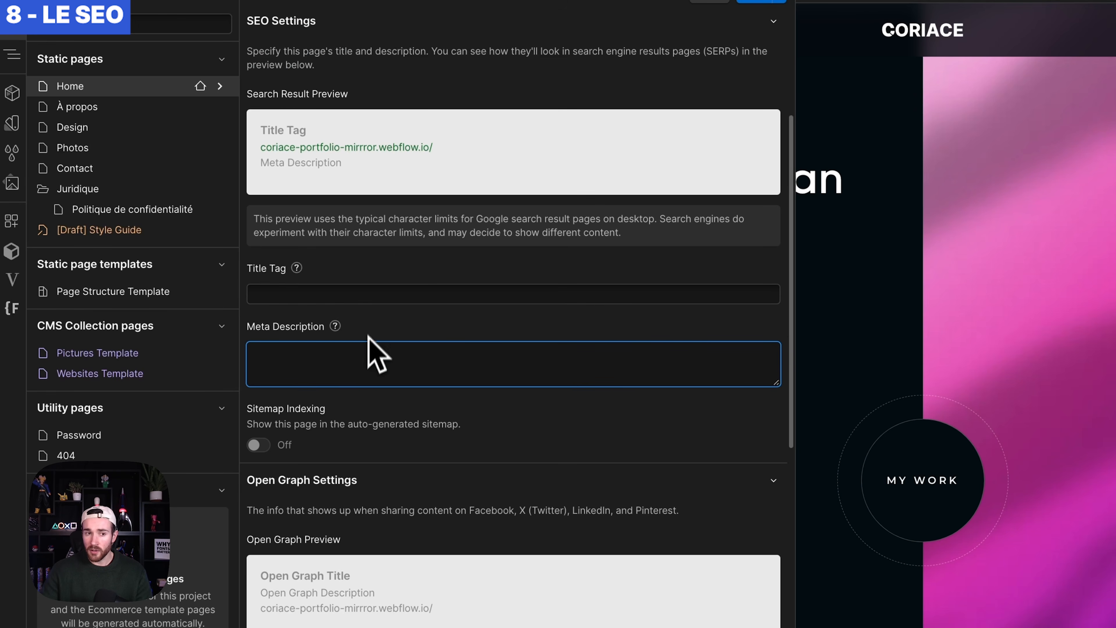
# Open the Design page's settings and examine its title tag, meta description and search result preview
pyautogui.click(223, 127)
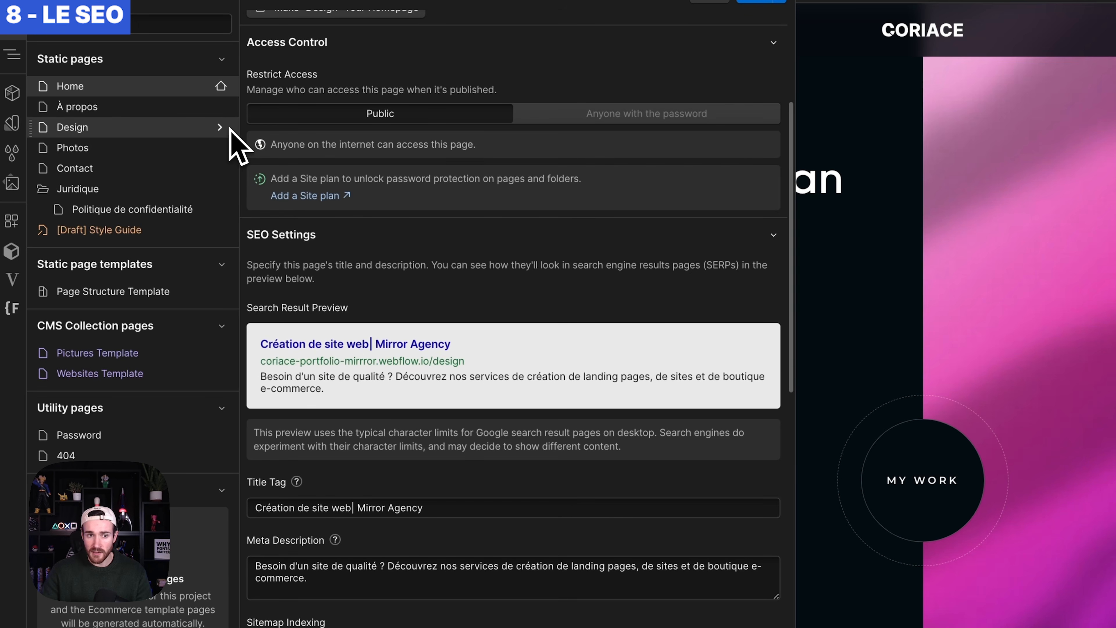
pyautogui.scroll(-4, 412, 390)
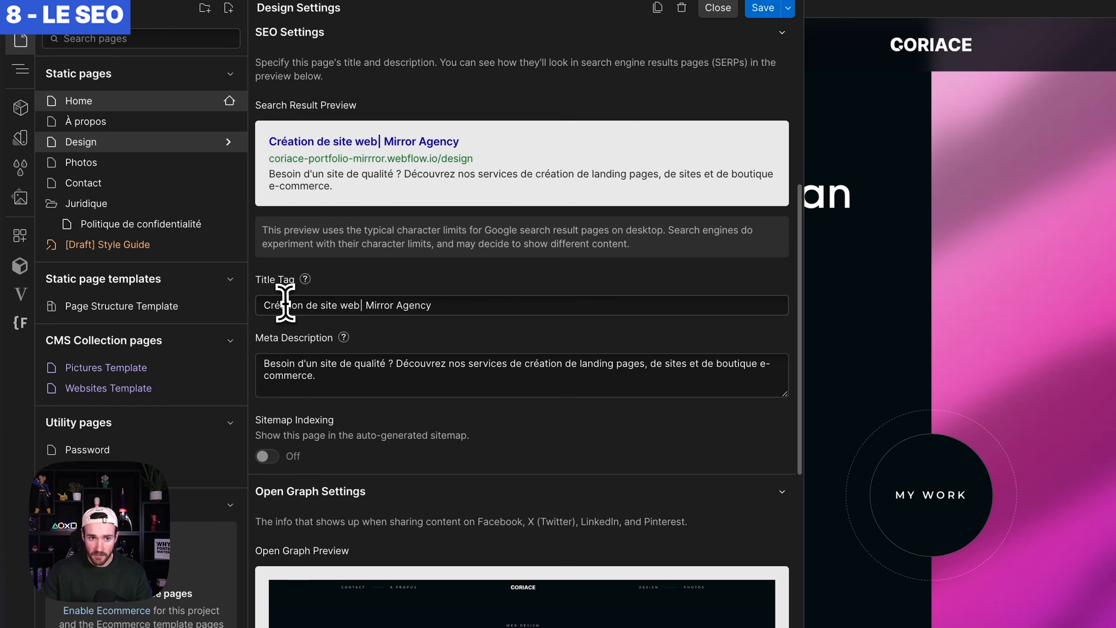
pyautogui.moveTo(269, 305); pyautogui.dragTo(278, 305)
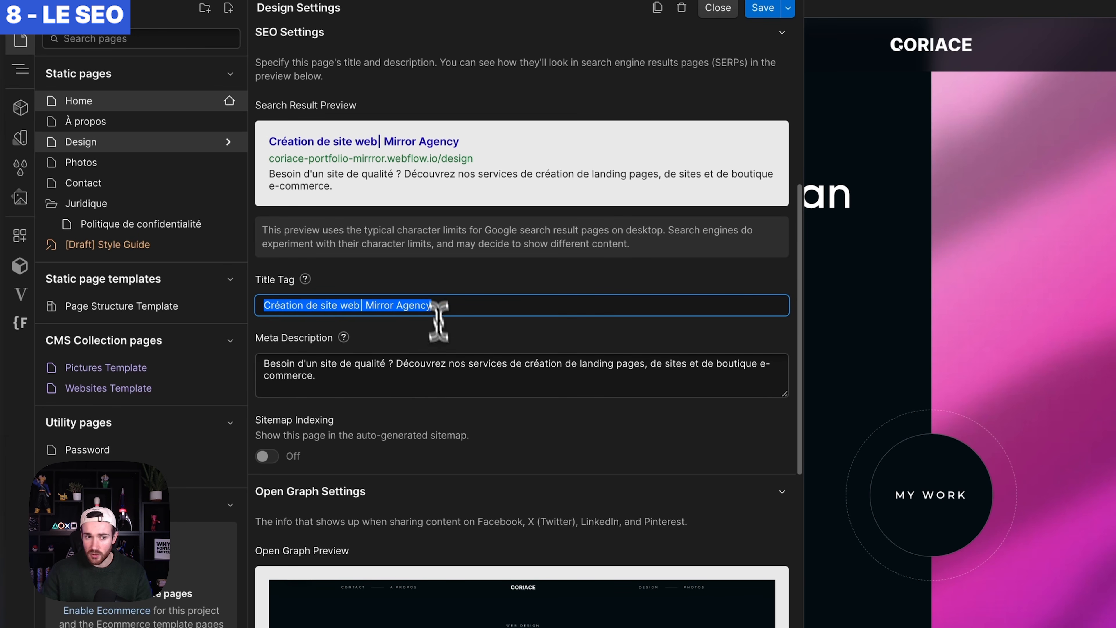
pyautogui.moveTo(276, 364); pyautogui.dragTo(376, 383)
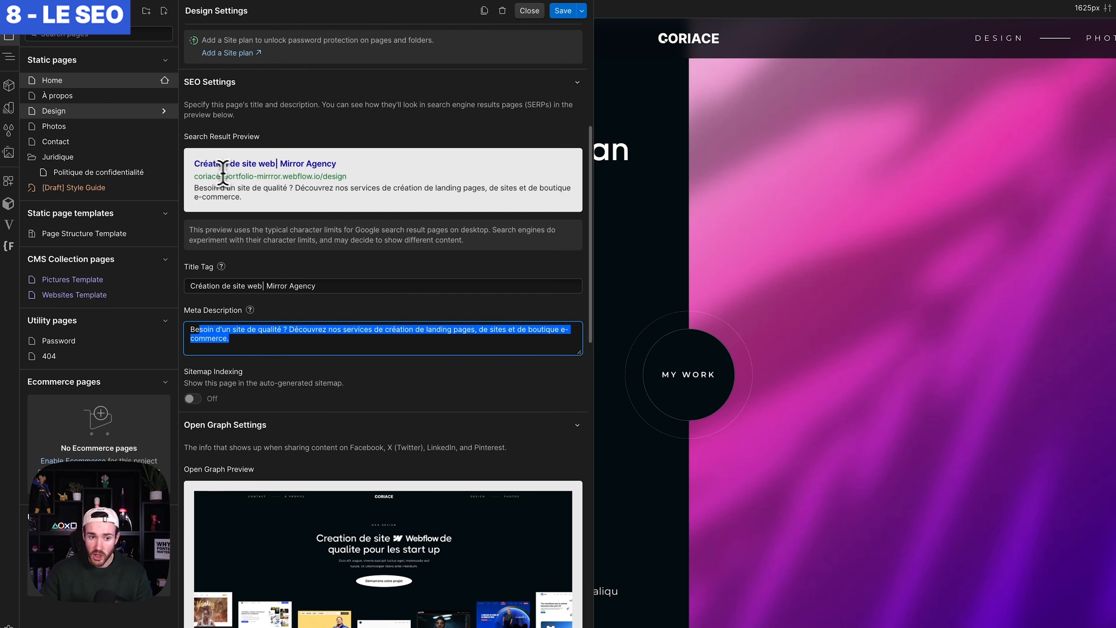
# Examine the Design page's Open Graph preview, title, description and image settings, and close the page settings
pyautogui.scroll(-5, 506, 242)
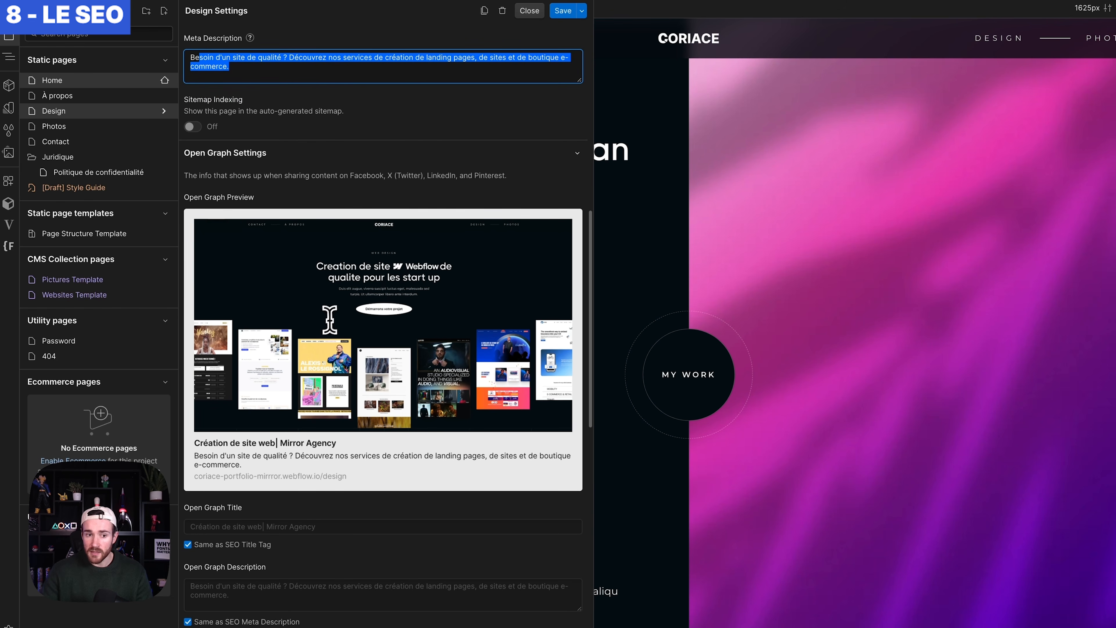
pyautogui.scroll(-1, 292, 354)
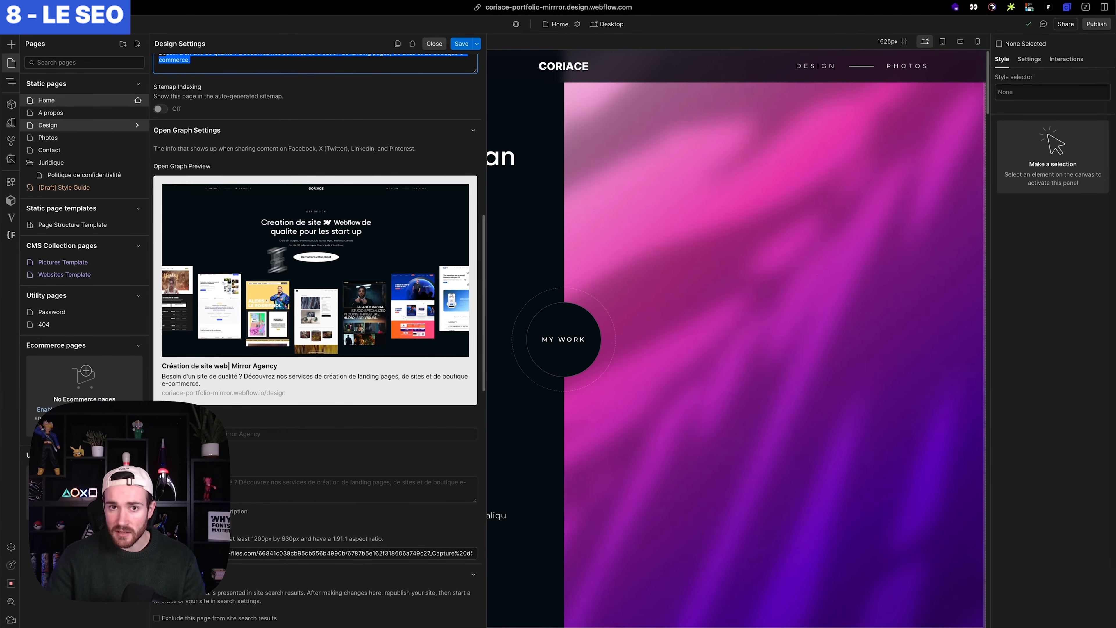
pyautogui.scroll(5, 222, 312)
pyautogui.click(433, 44)
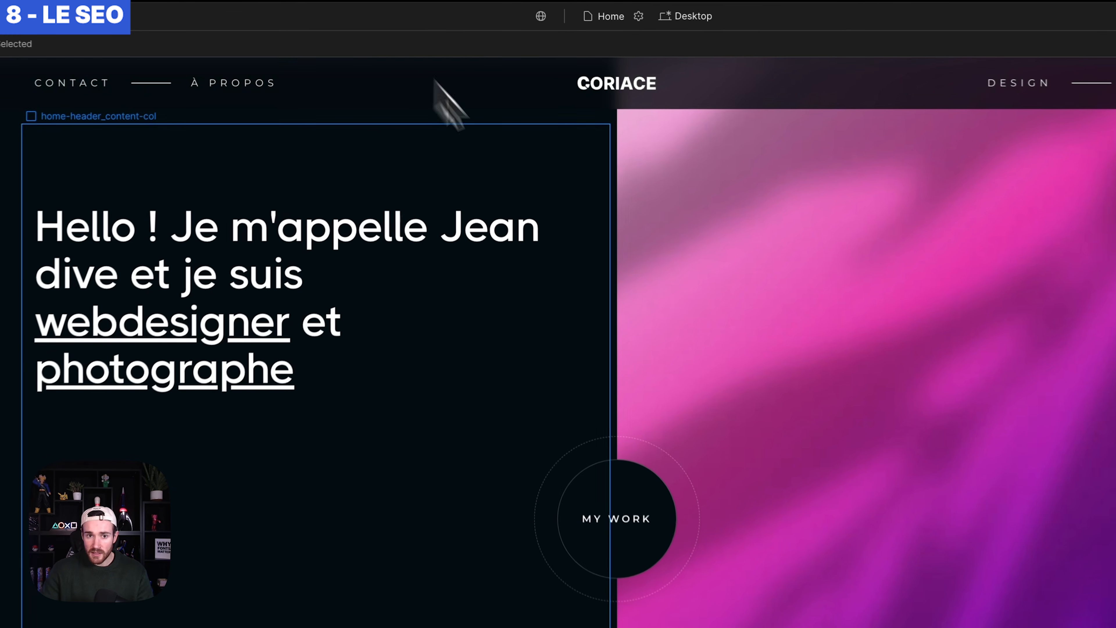
# Select the project image under "Projets selectionnes" and show the Alt Text options in its image settings
pyautogui.scroll(-15, 660, 389)
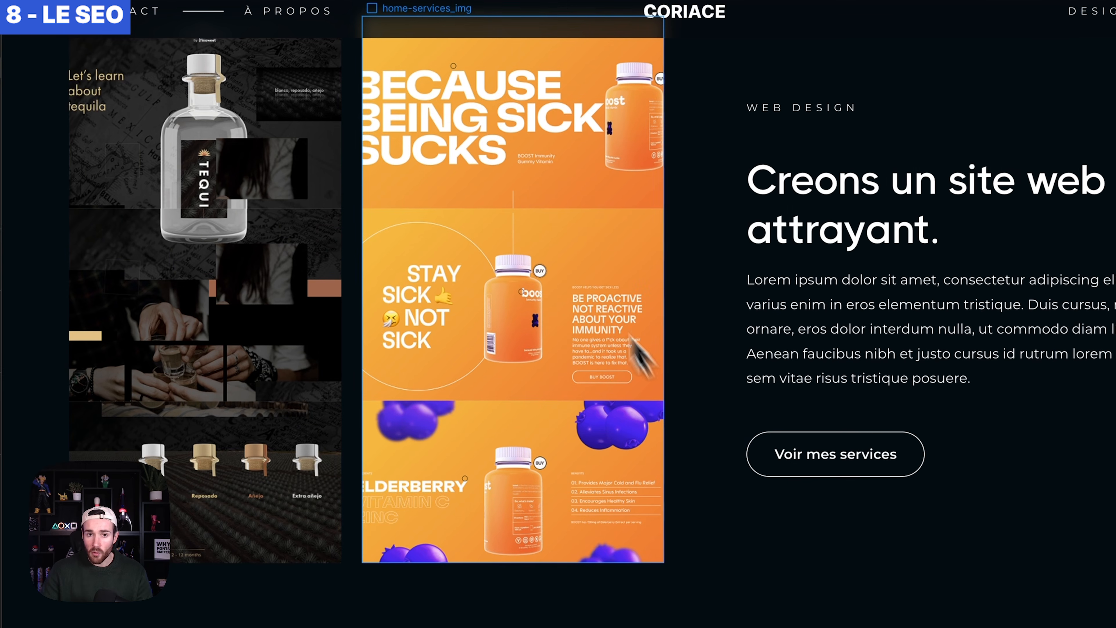
pyautogui.scroll(3, 473, 115)
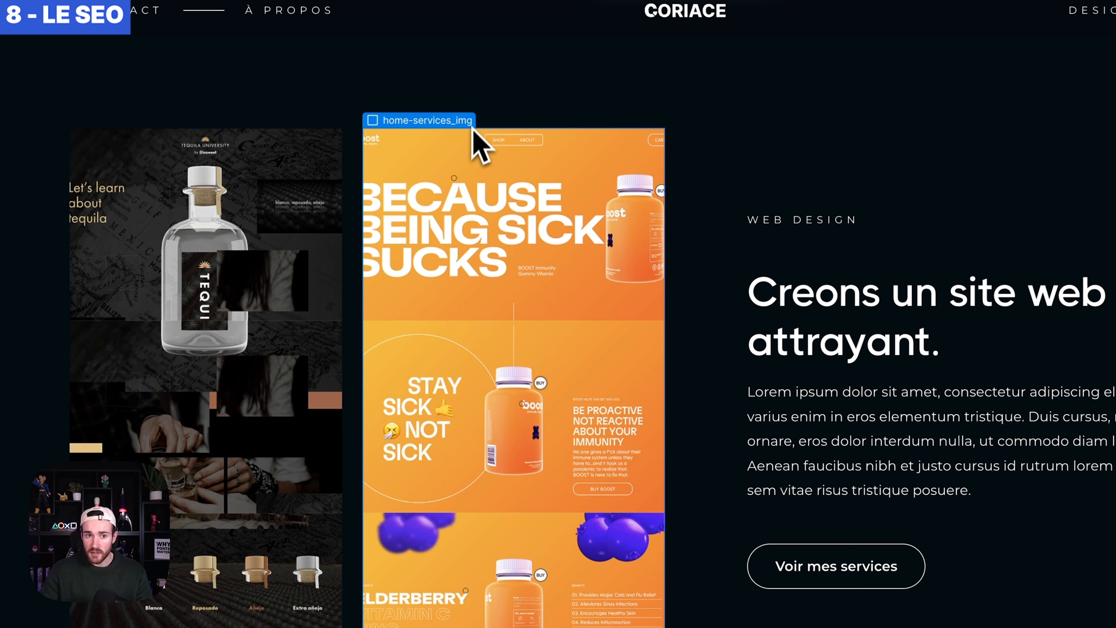
pyautogui.scroll(-7, 505, 220)
pyautogui.scroll(-20, 541, 347)
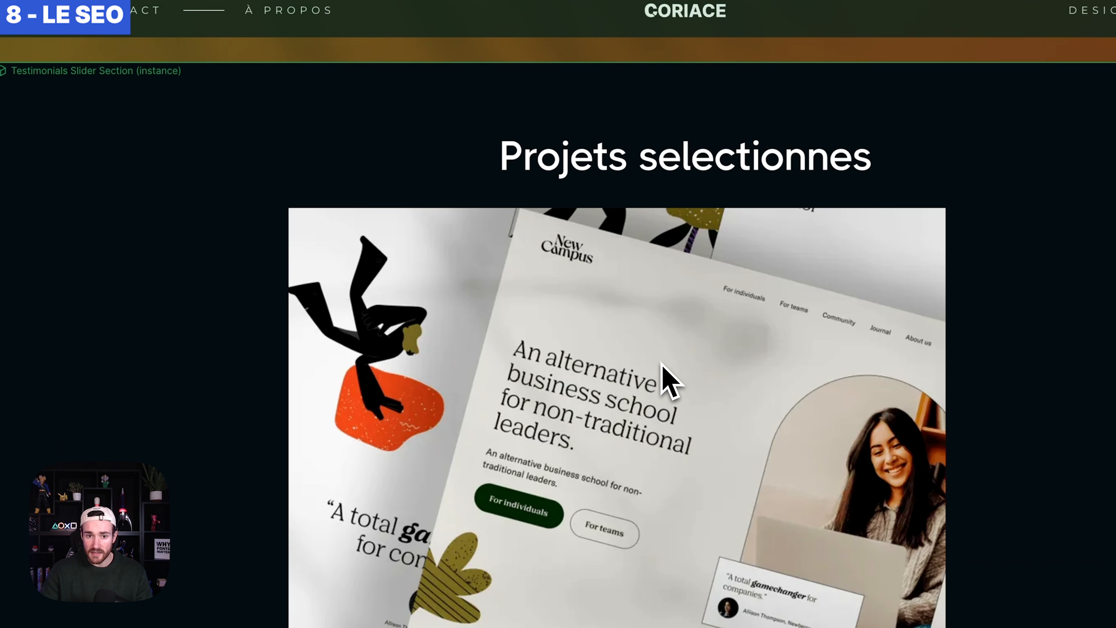
pyautogui.doubleClick(660, 363)
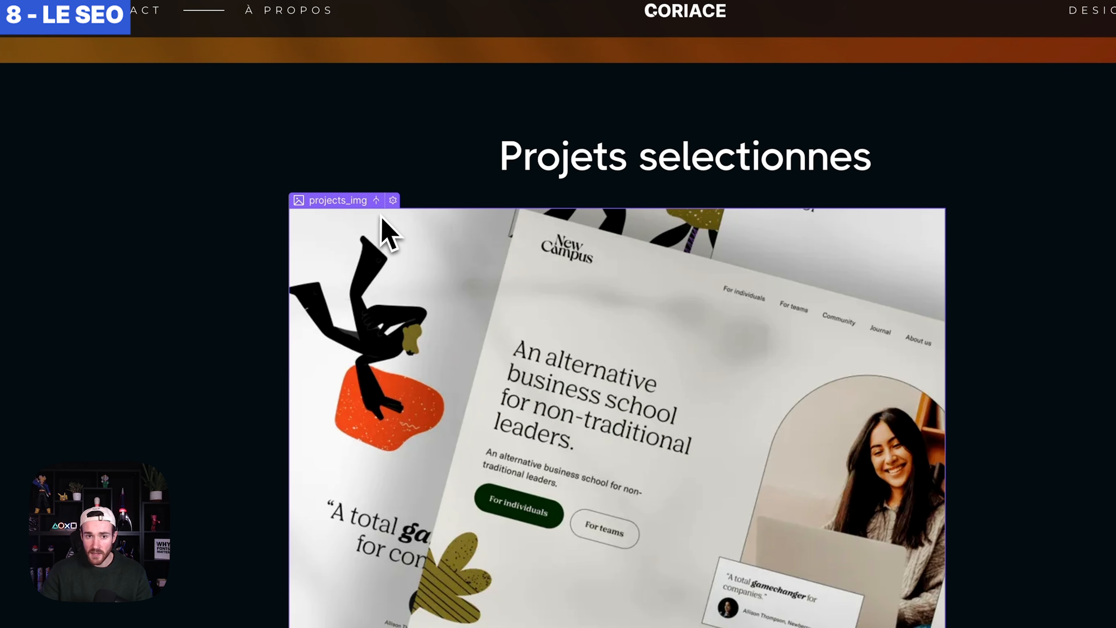
pyautogui.click(392, 201)
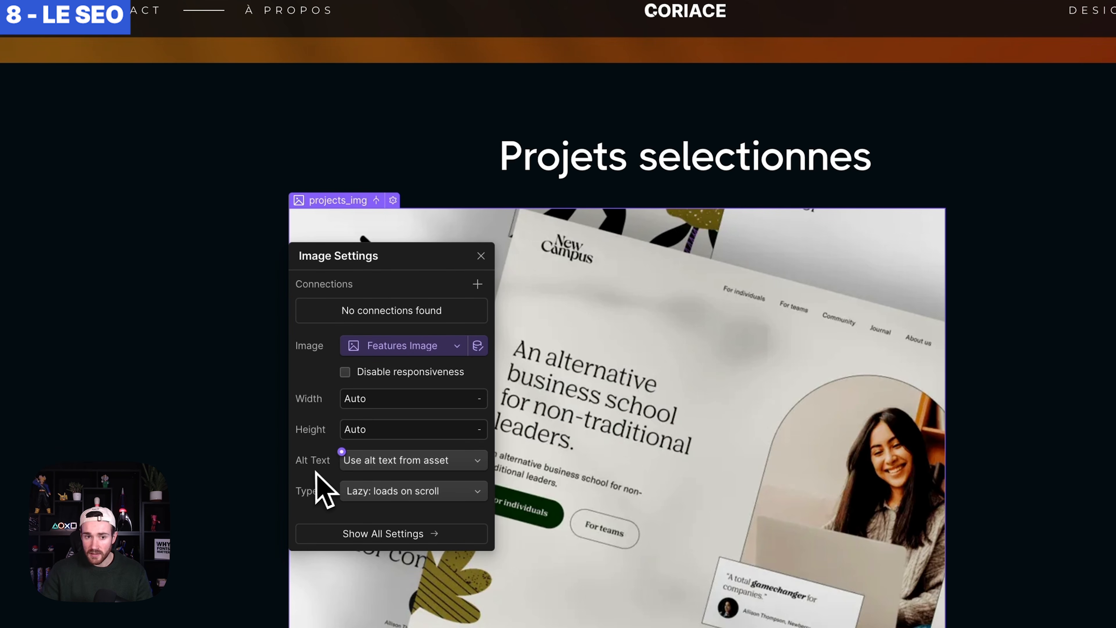
pyautogui.click(365, 464)
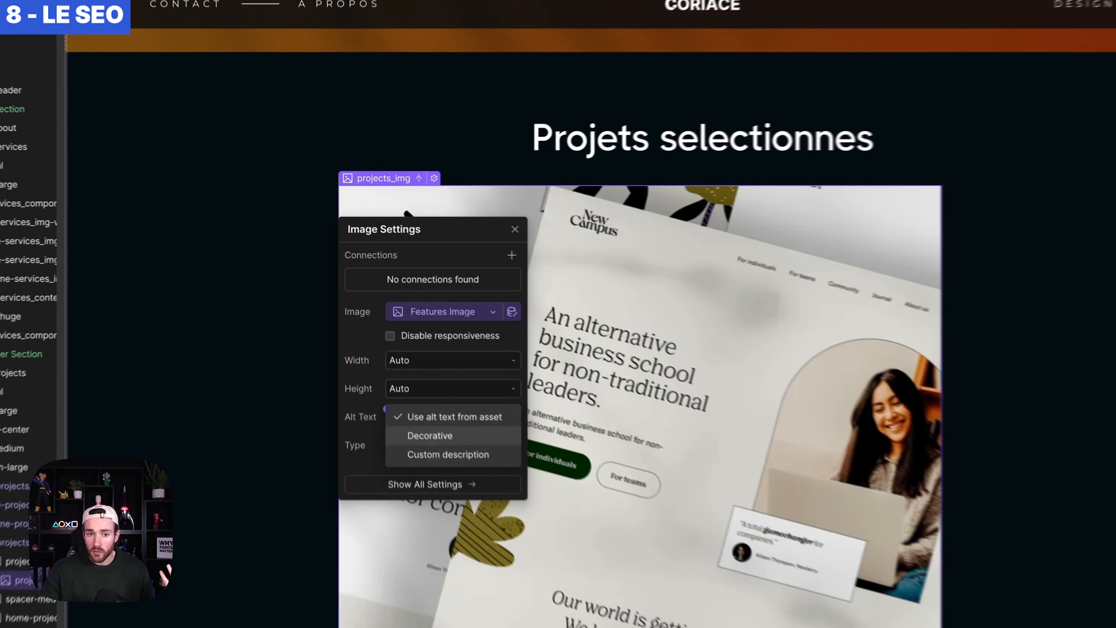
# Try the Decorative and Custom description options for the project image's Alt Text
pyautogui.click(383, 351)
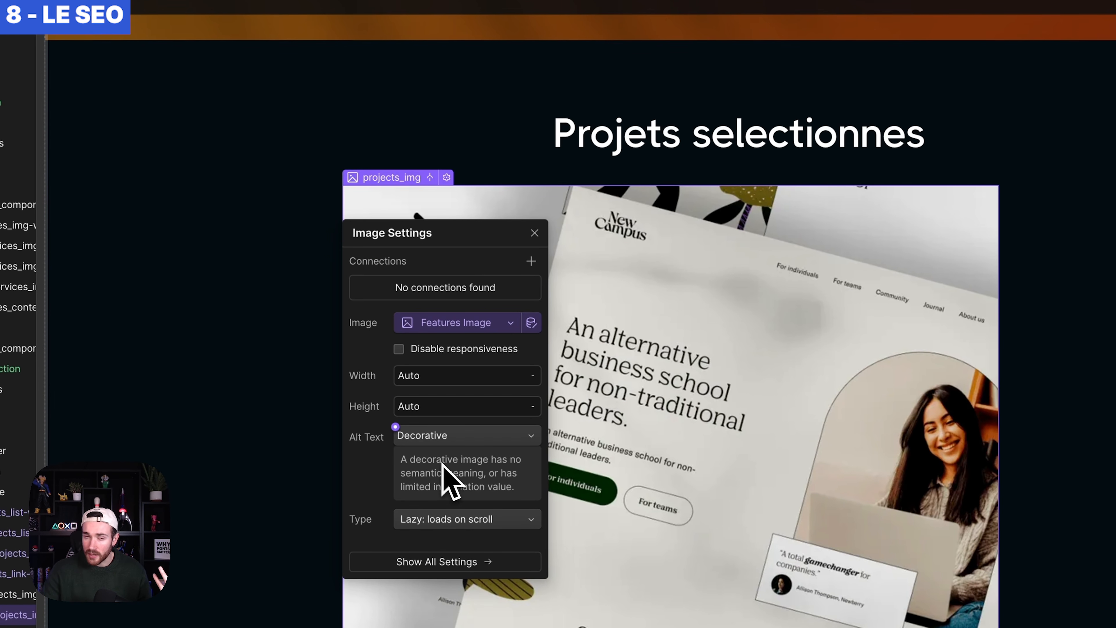
pyautogui.click(441, 435)
pyautogui.click(446, 457)
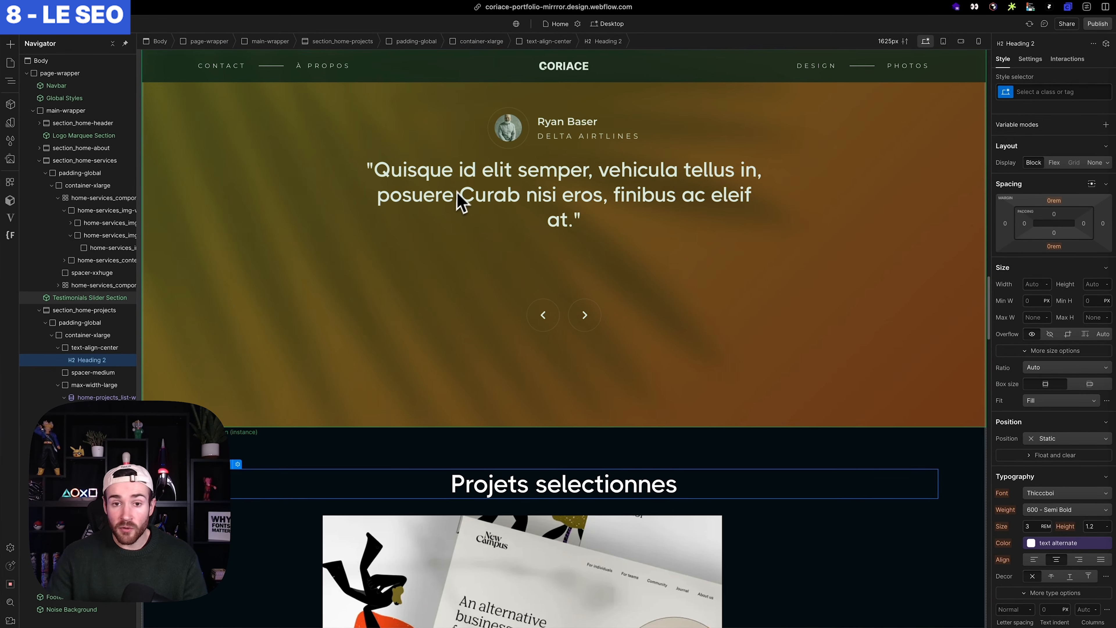
# Insert a Heading element directly below the "À propos de moi" label on the Home page
pyautogui.scroll(10, 555, 195)
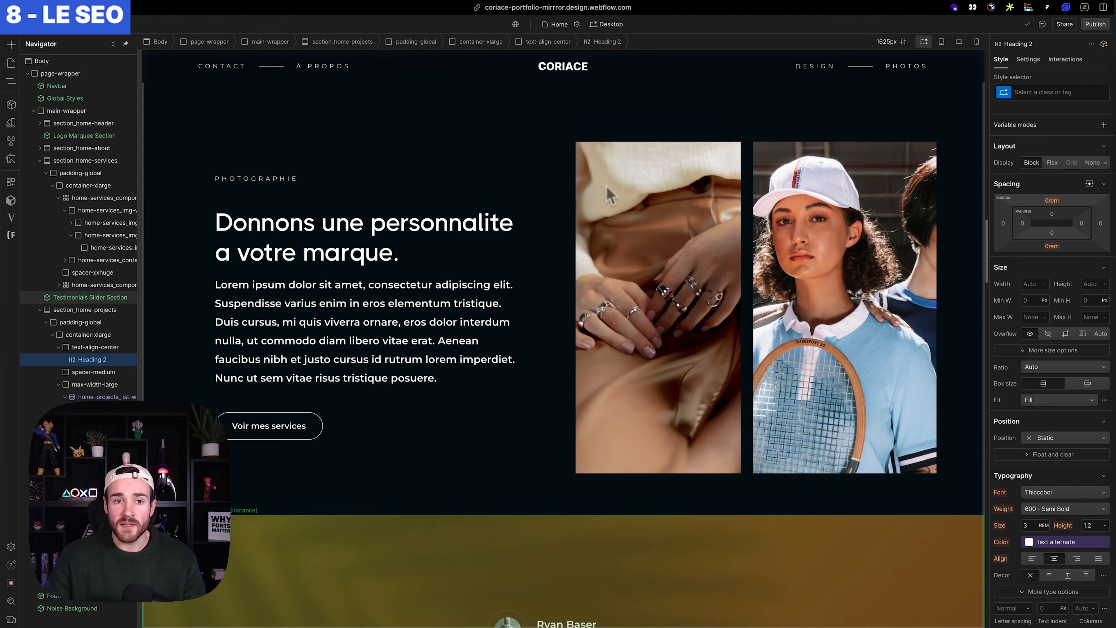
pyautogui.scroll(5, 605, 200)
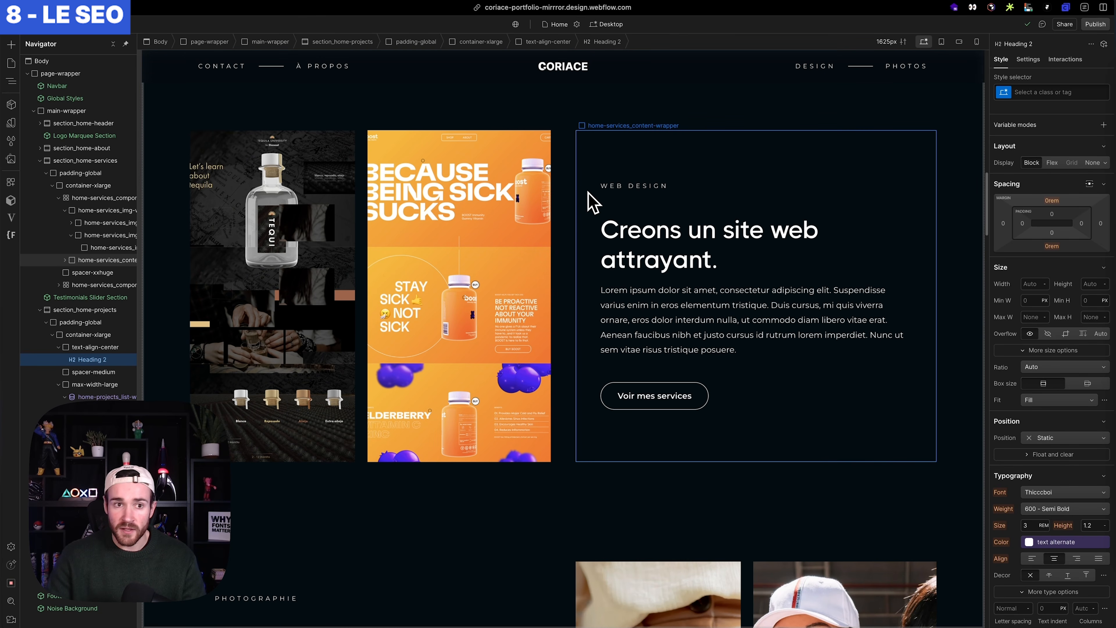
pyautogui.scroll(13, 590, 203)
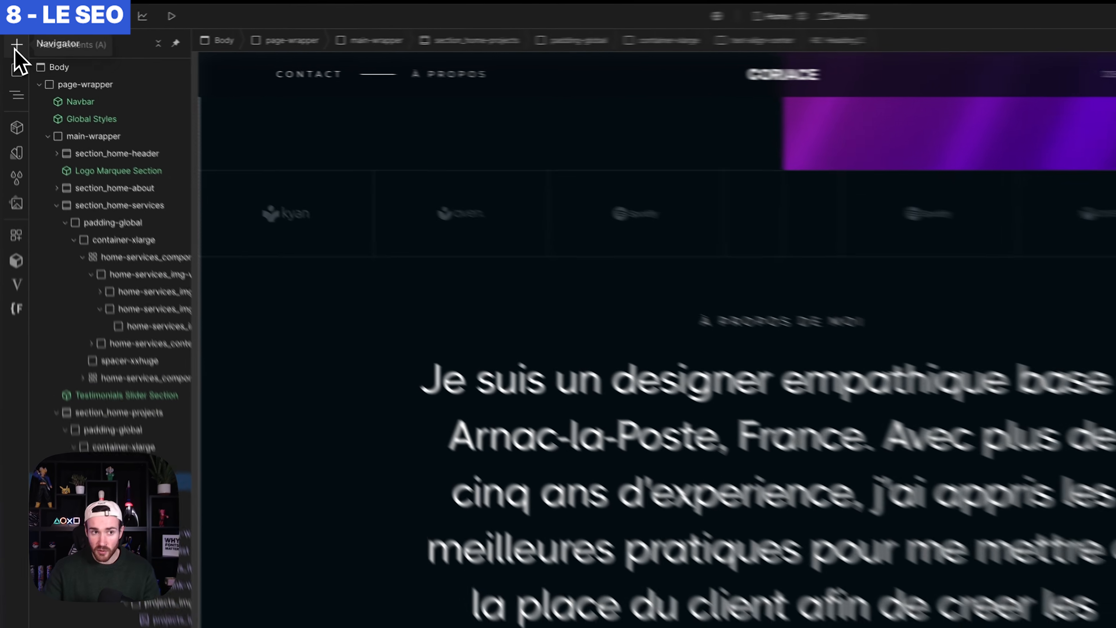
pyautogui.click(15, 49)
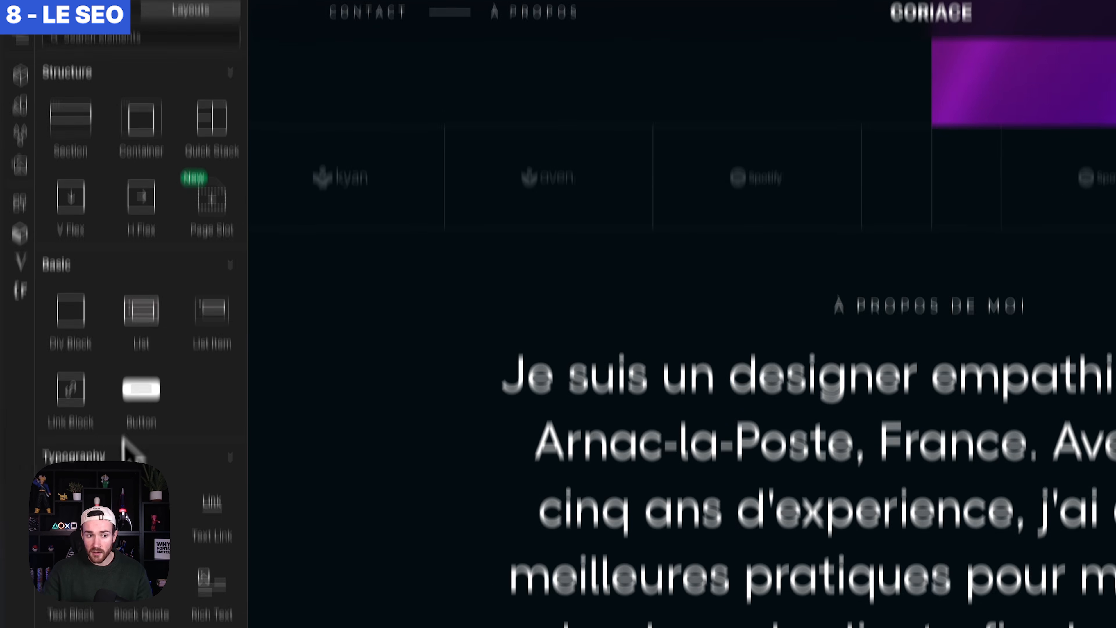
pyautogui.moveTo(84, 411); pyautogui.dragTo(883, 228)
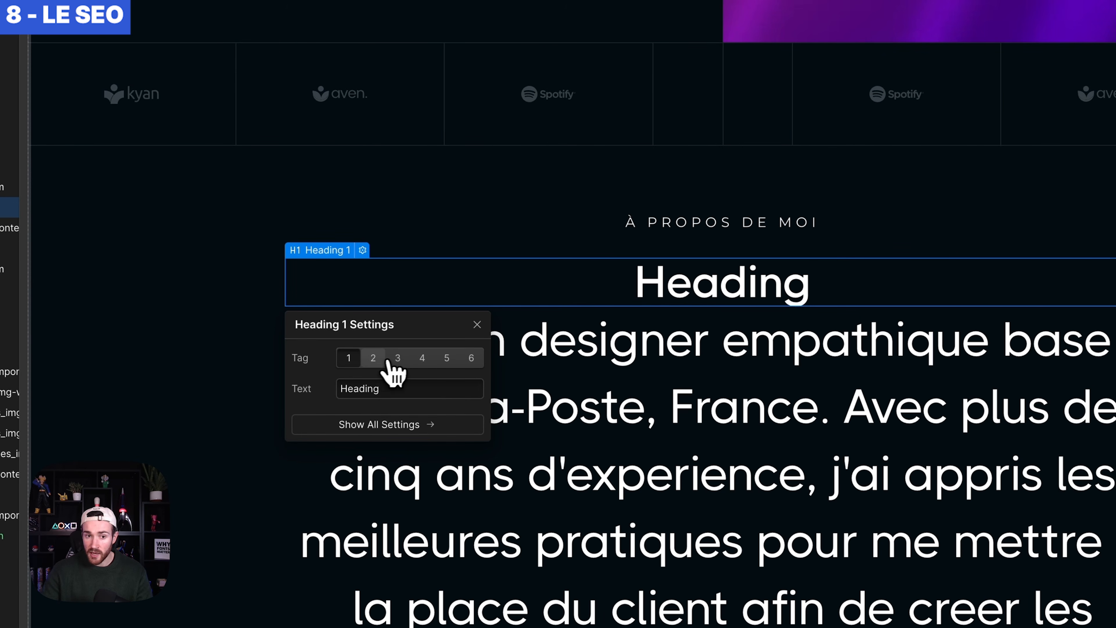
# Set the new heading's tag to 3 and delete the heading from the about section
pyautogui.click(387, 359)
pyautogui.click(395, 358)
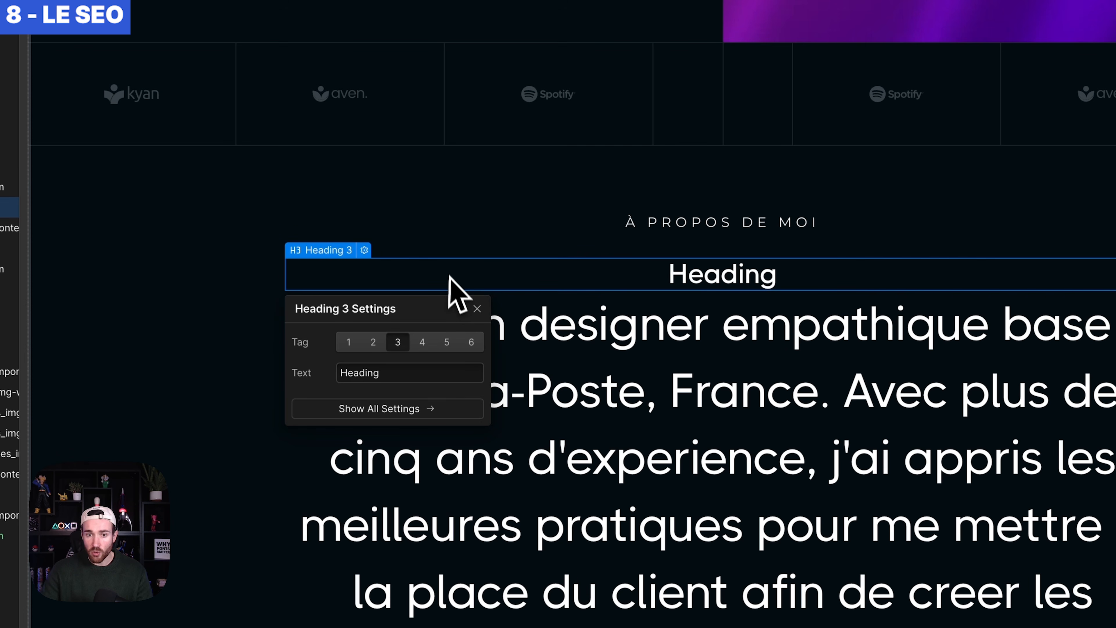
pyautogui.click(675, 266)
pyautogui.press('BackSpace')
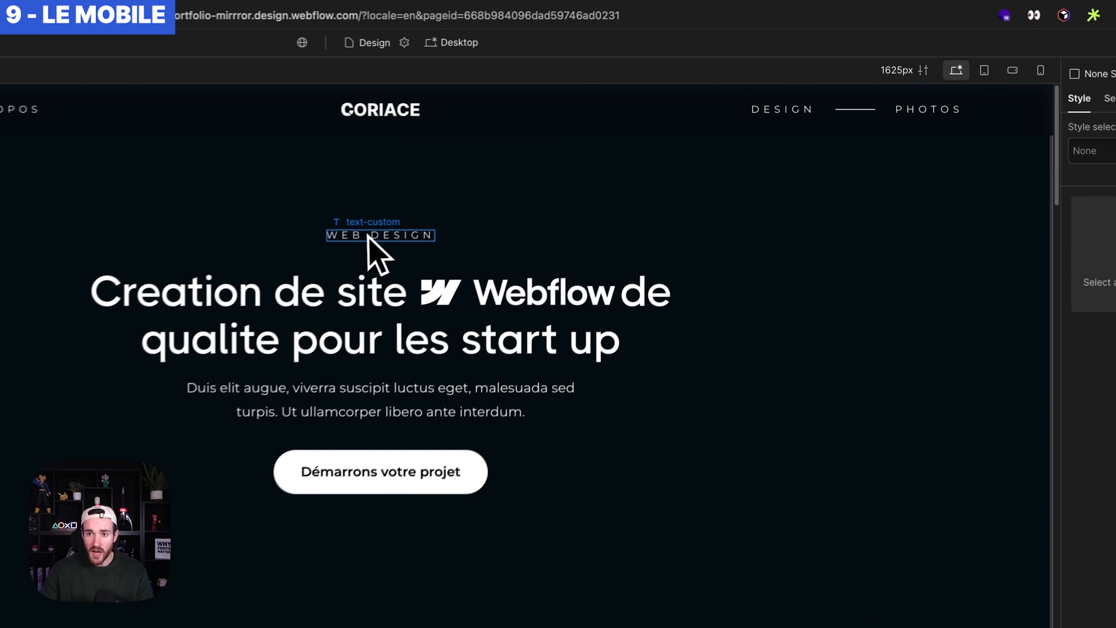
# Select the "WEB DESIGN" label on the Design page and preview the page at the Tablet, Mobile (L) and Mobile breakpoints
pyautogui.click(368, 237)
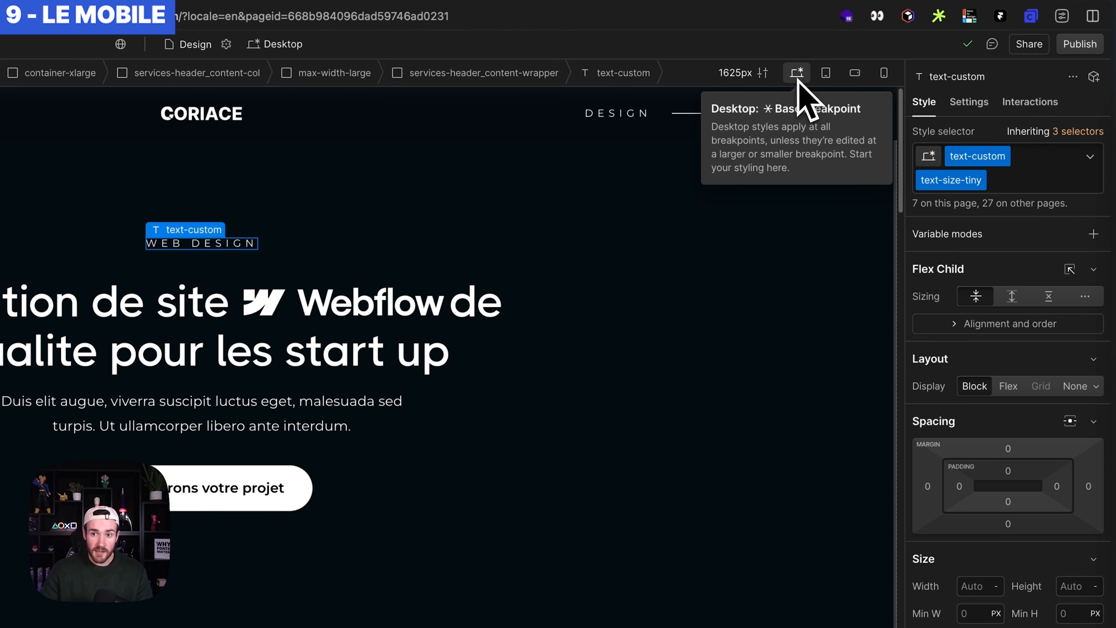
pyautogui.click(826, 73)
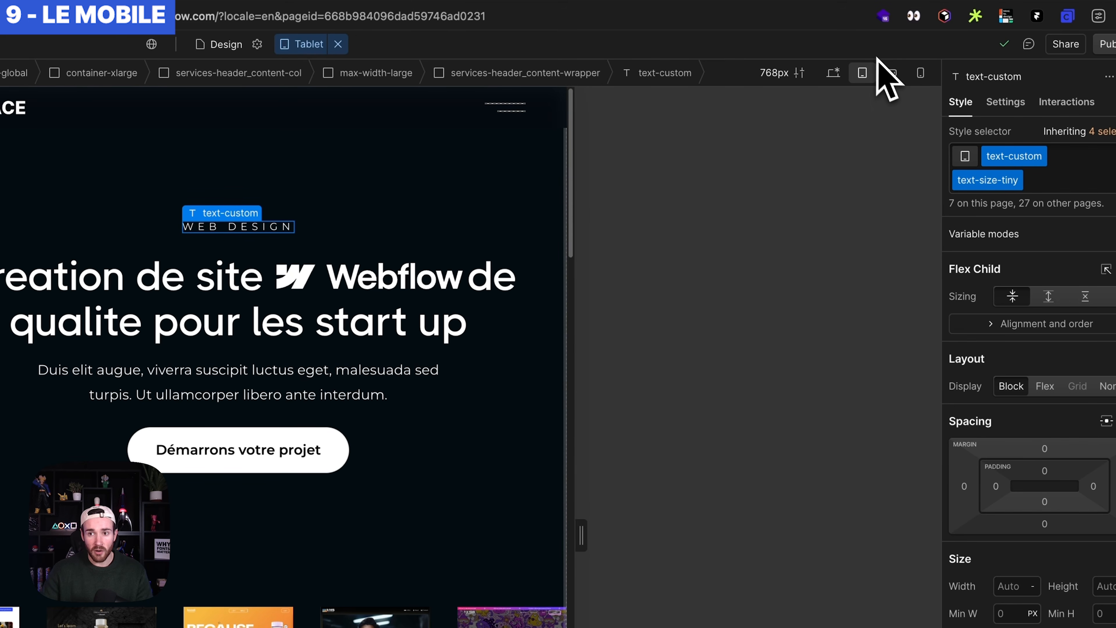
pyautogui.click(854, 73)
pyautogui.click(919, 73)
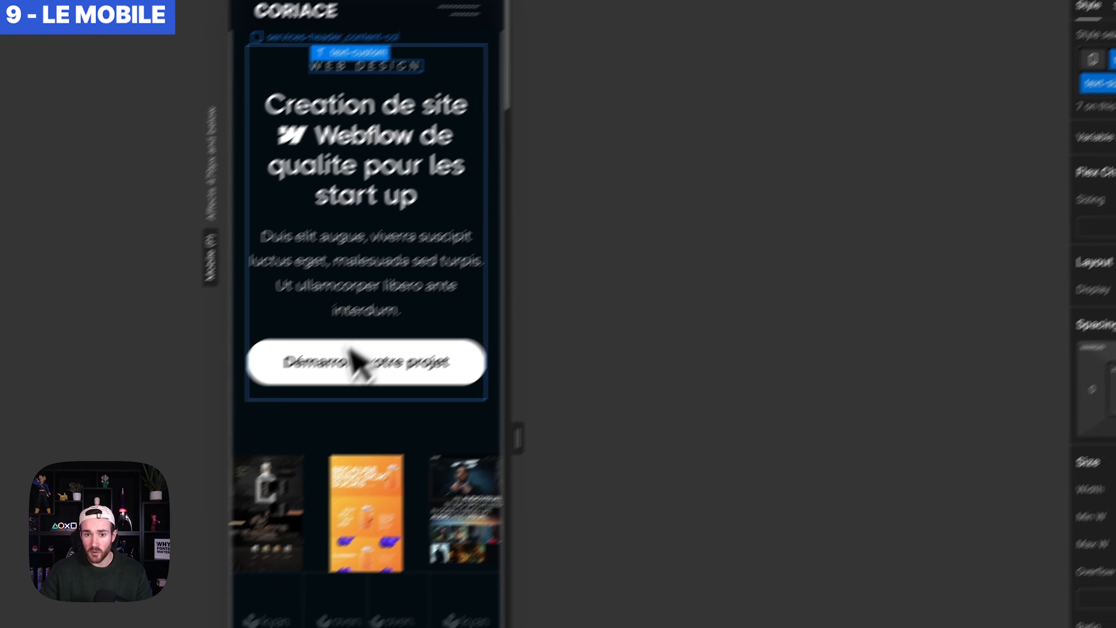
# Vary the mobile canvas width to check how the Design page adapts, and return to the Desktop breakpoint
pyautogui.moveTo(580, 391); pyautogui.dragTo(597, 385)
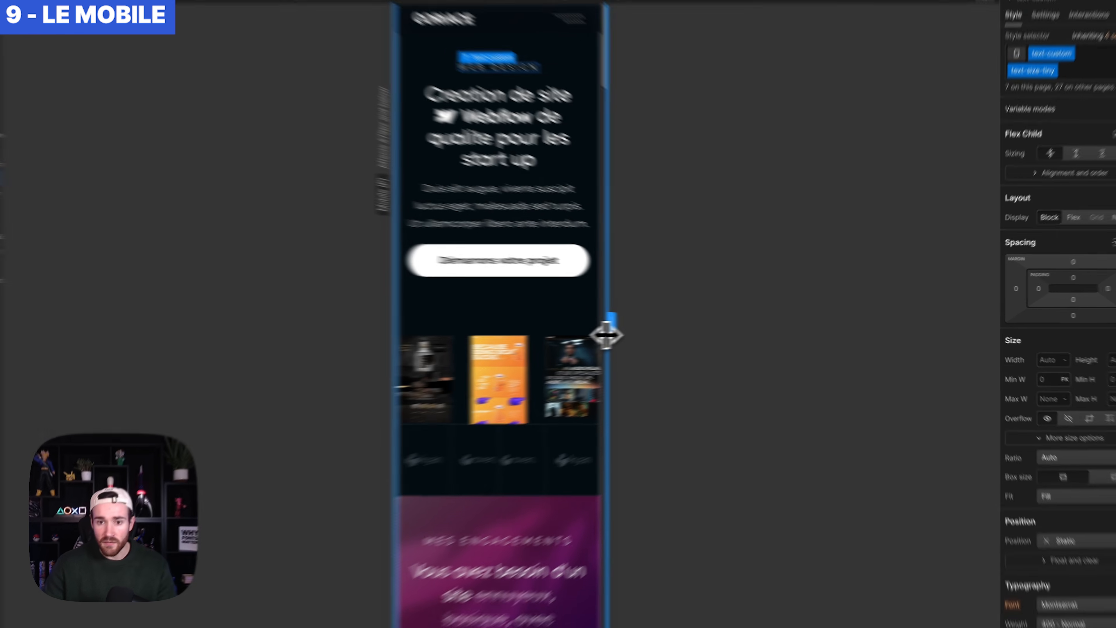
pyautogui.moveTo(658, 323); pyautogui.dragTo(659, 331)
pyautogui.moveTo(481, 343); pyautogui.dragTo(471, 344)
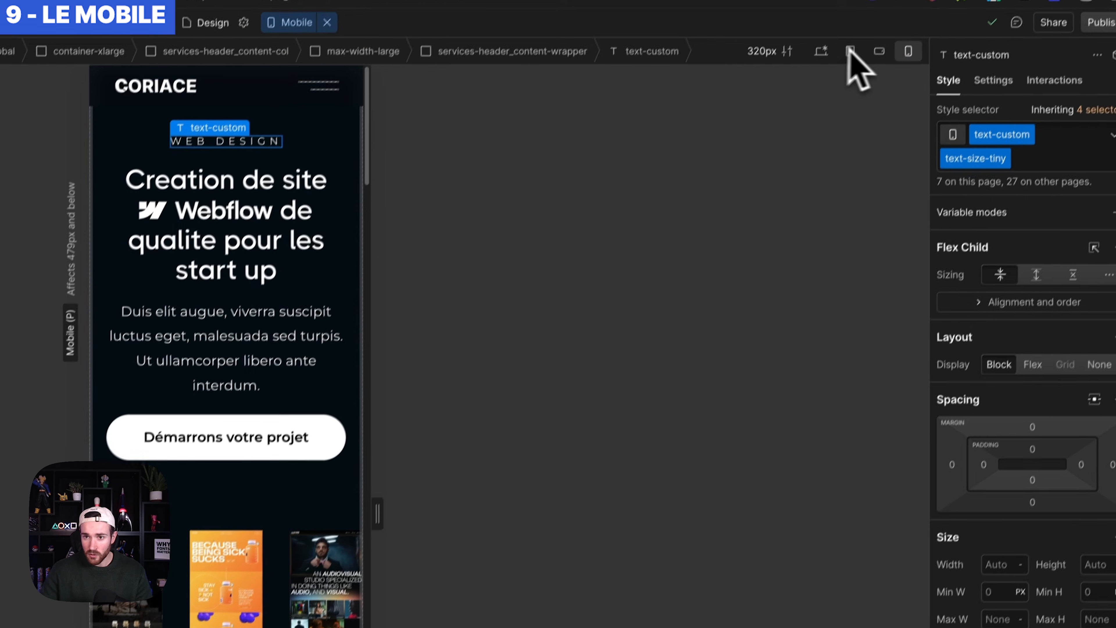
pyautogui.click(810, 69)
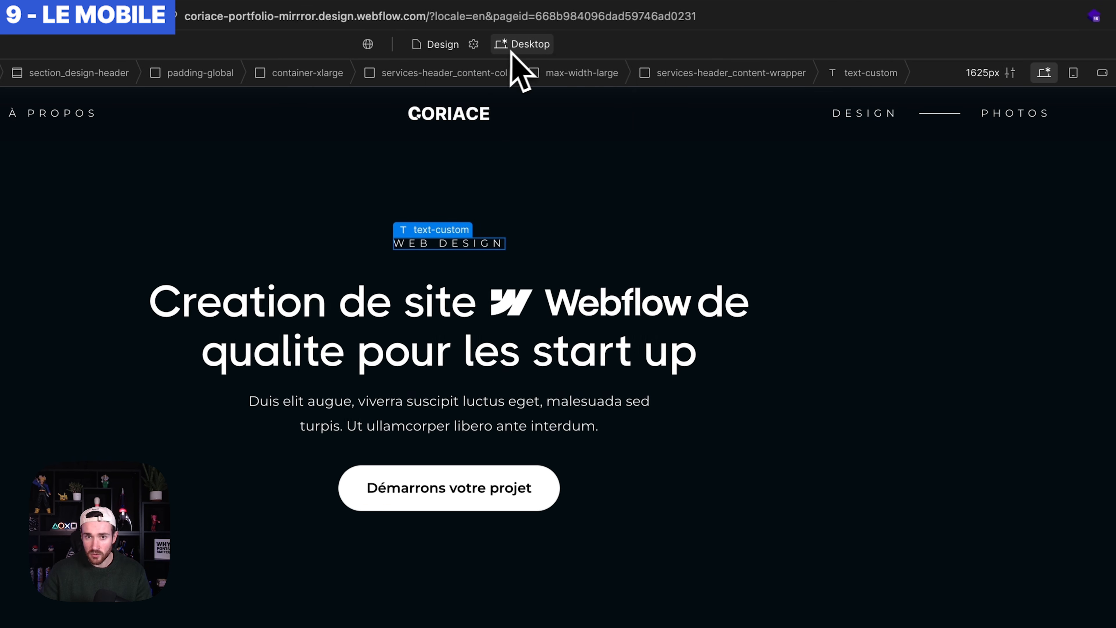
# Show the available large breakpoint options, including 1440px, and close the list without adding one
pyautogui.click(521, 44)
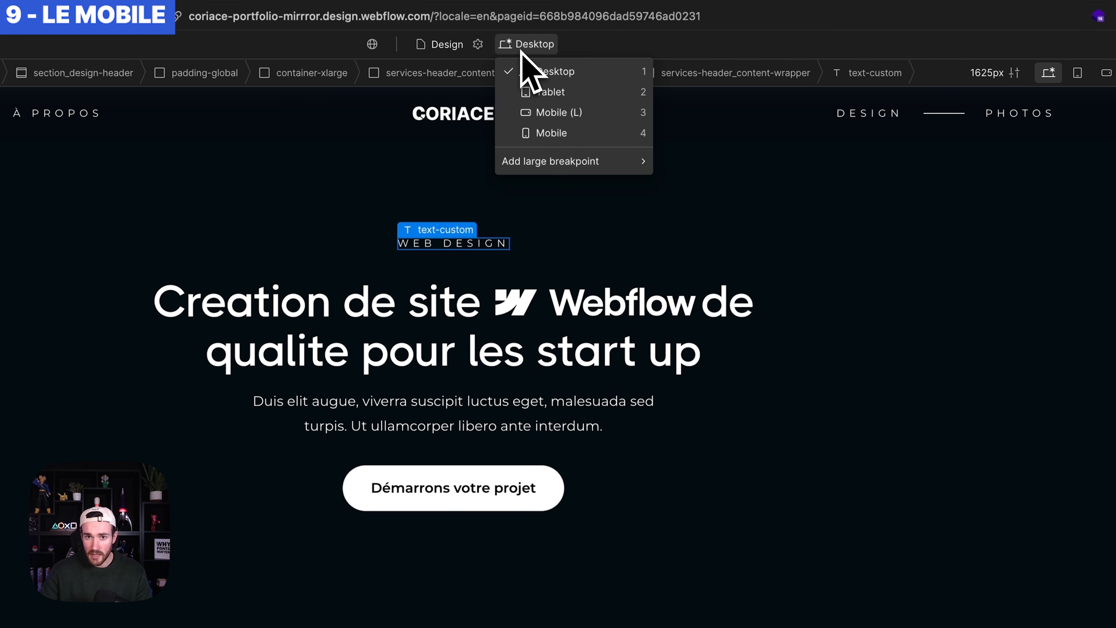
pyautogui.moveTo(530, 165)
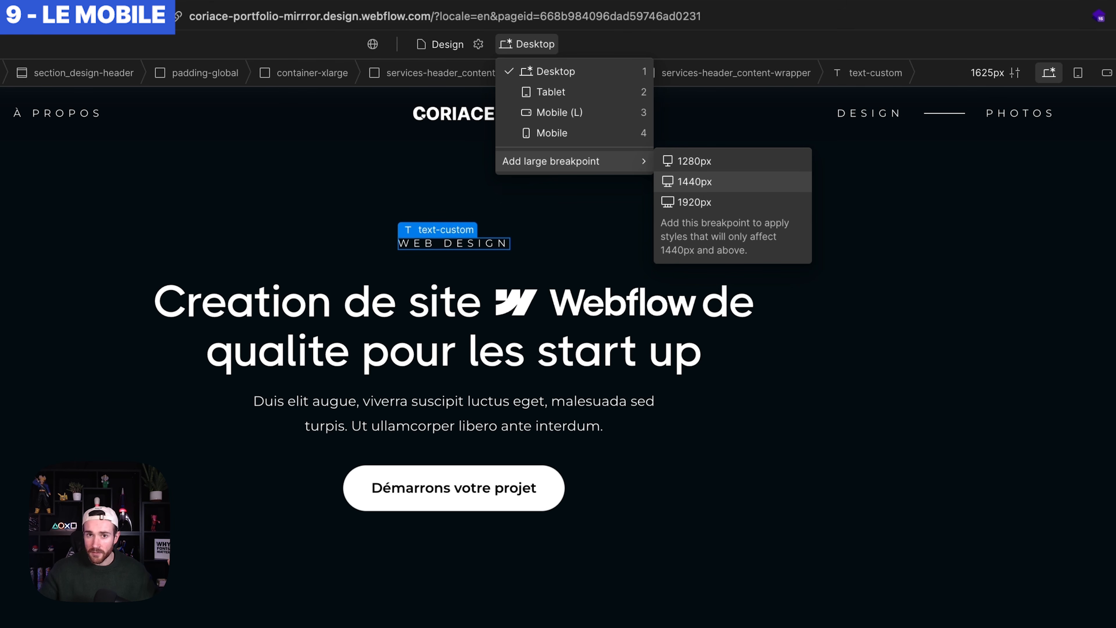
pyautogui.press('Escape')
# Switch to the Coriace YouTube channel and browse its Webflow, Figma and Make tutorial videos
pyautogui.moveTo(87, 287)
pyautogui.click(89, 249)
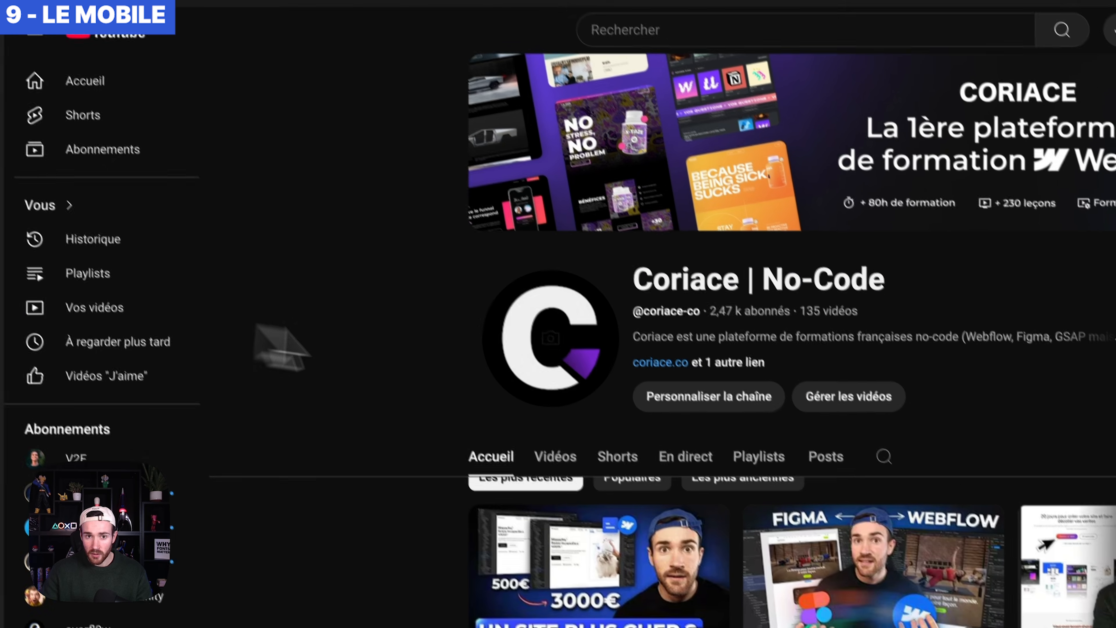
pyautogui.scroll(-10, 911, 328)
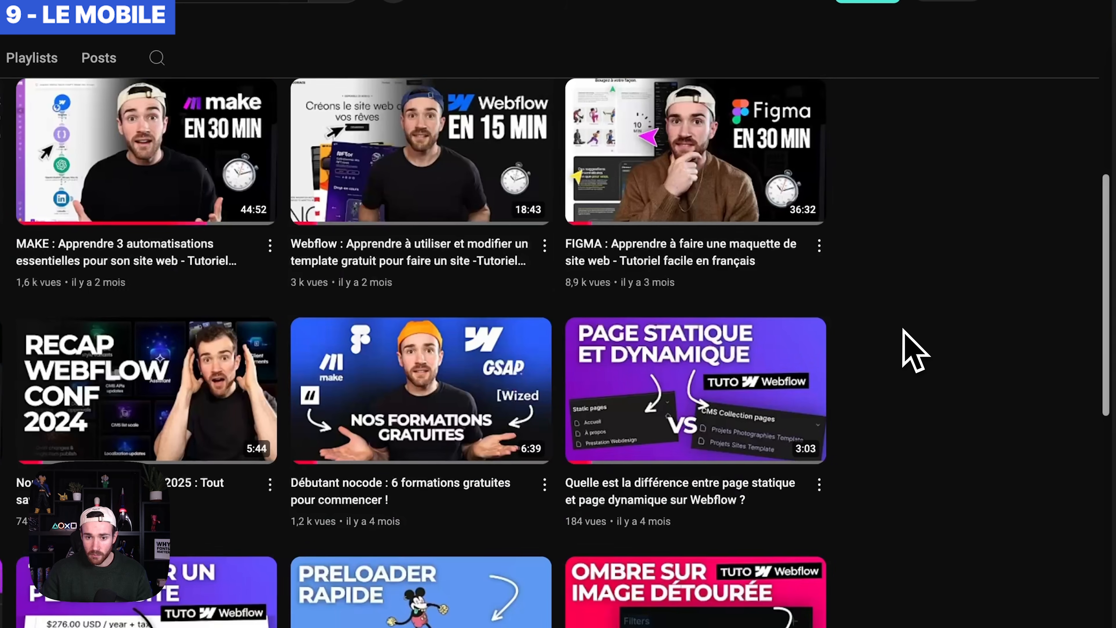